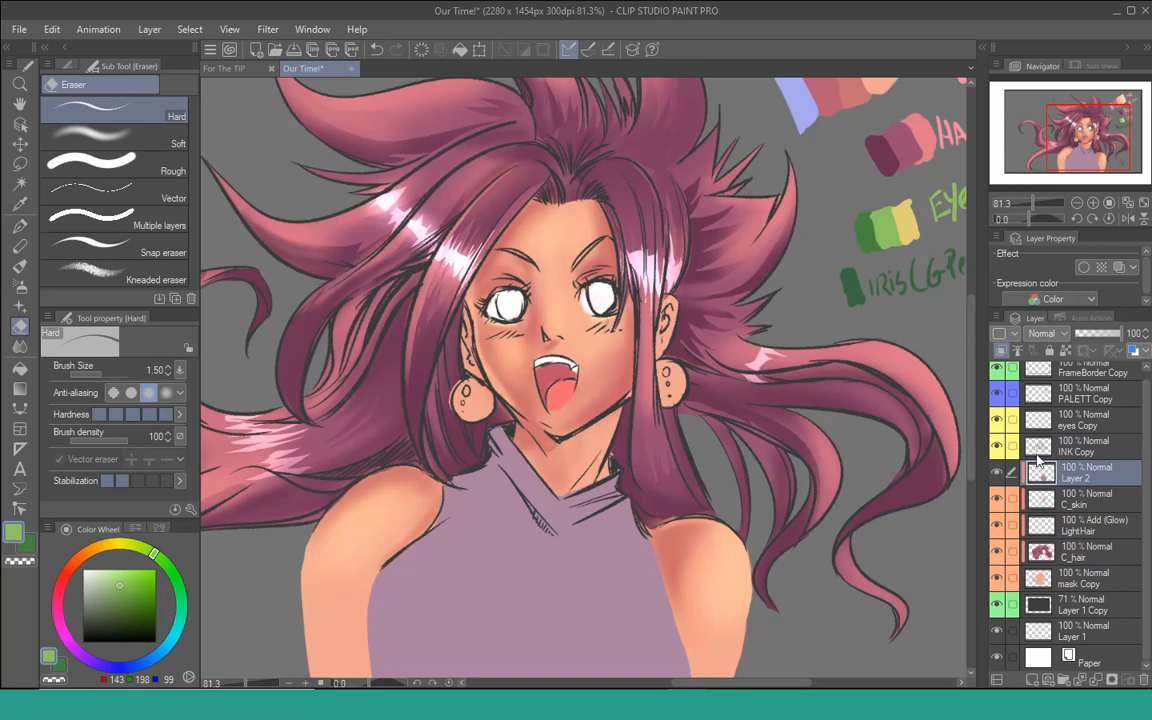
# - Mark Layer 2 with the orange palette color used by the other coloring layers
pyautogui.click(1006, 333)
pyautogui.click(1018, 390)
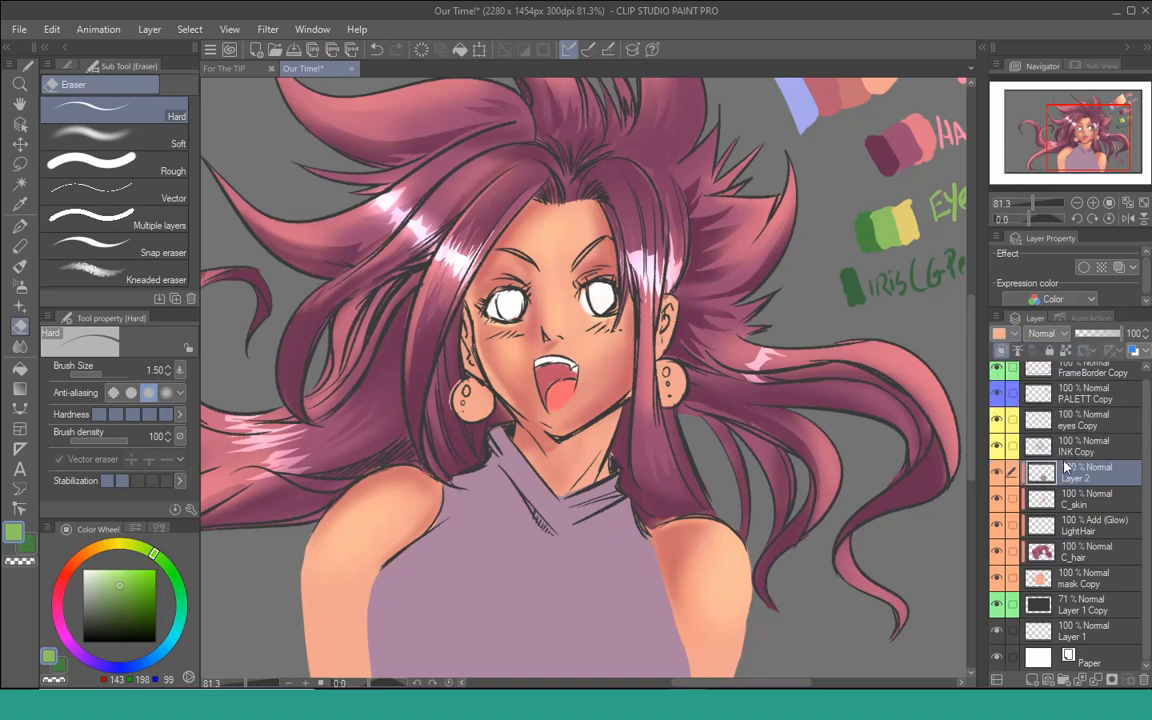
# - Color both eyes light green on Layer 2 with the G-pen at size 1.70 and erase the spill around the viewer-right eye
pyautogui.moveTo(538, 302); pyautogui.dragTo(562, 330)
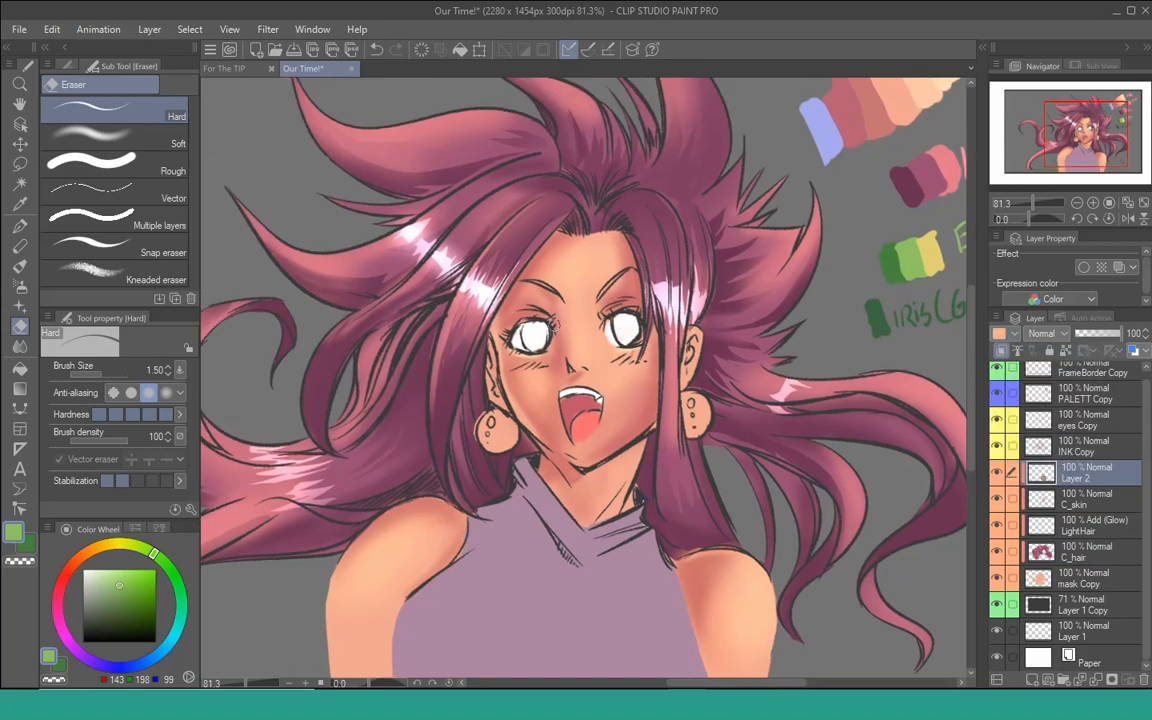
pyautogui.scroll(2, 562, 330)
pyautogui.press('p')
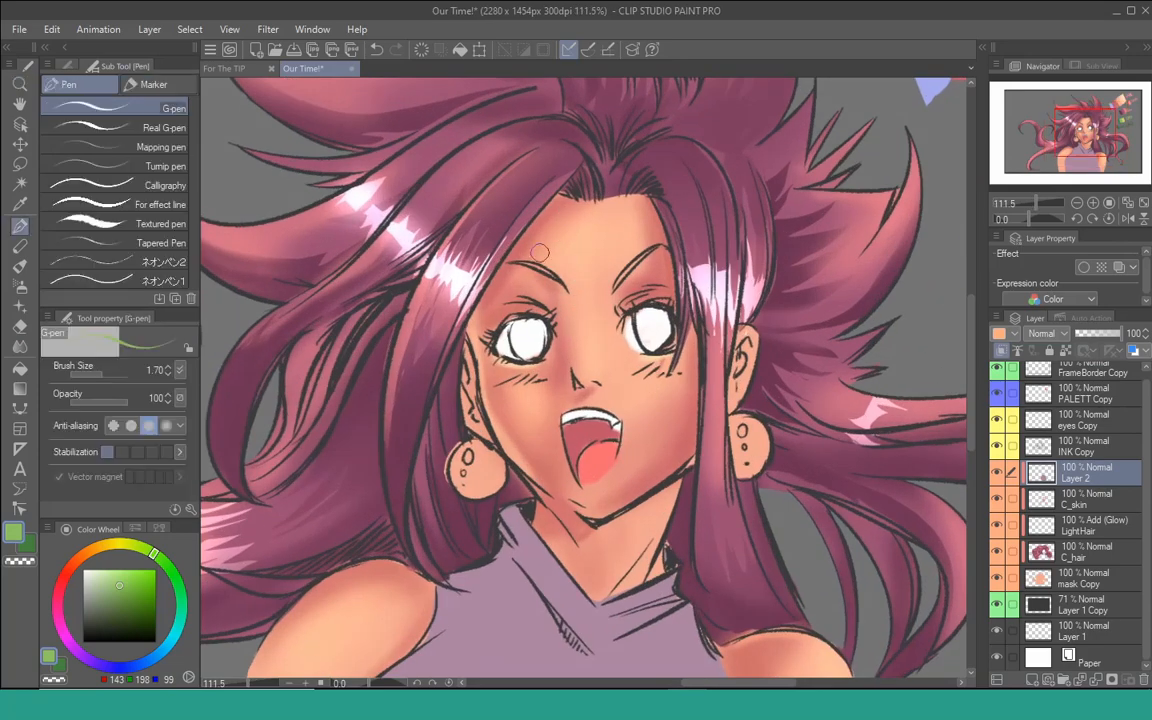
pyautogui.hotkey('ctrl', 'z')
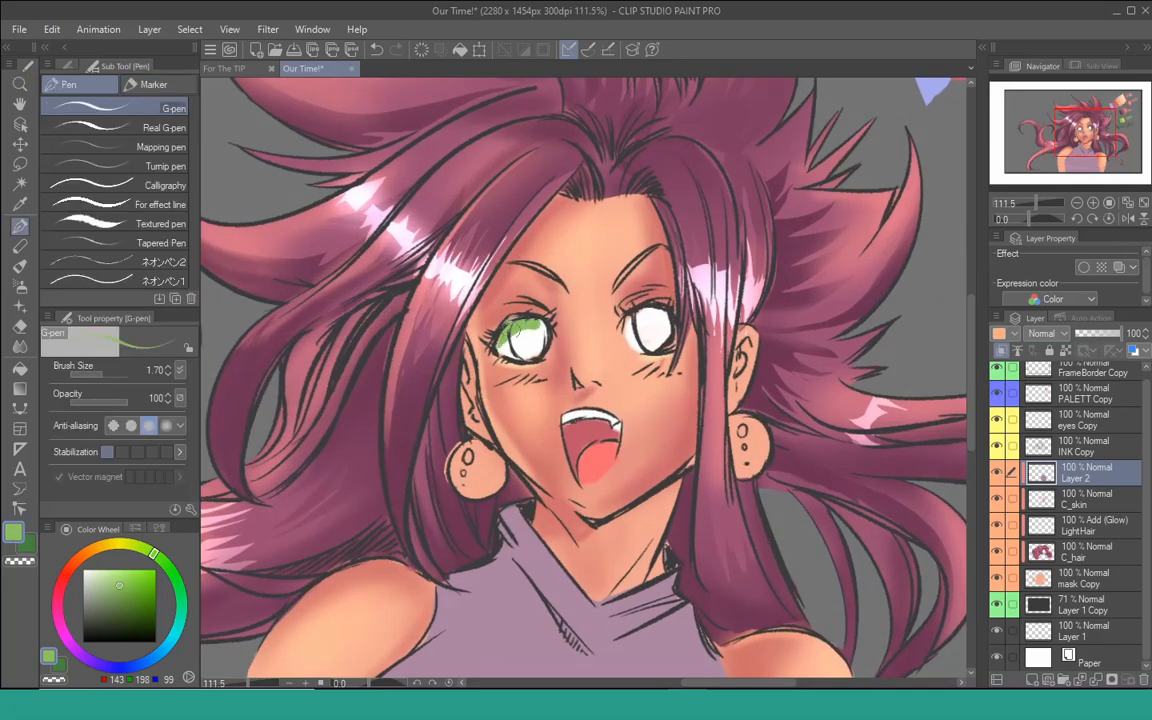
pyautogui.moveTo(508, 342)
pyautogui.mouseDown()
pyautogui.moveTo(526, 350)
pyautogui.moveTo(522, 334)
pyautogui.mouseUp()
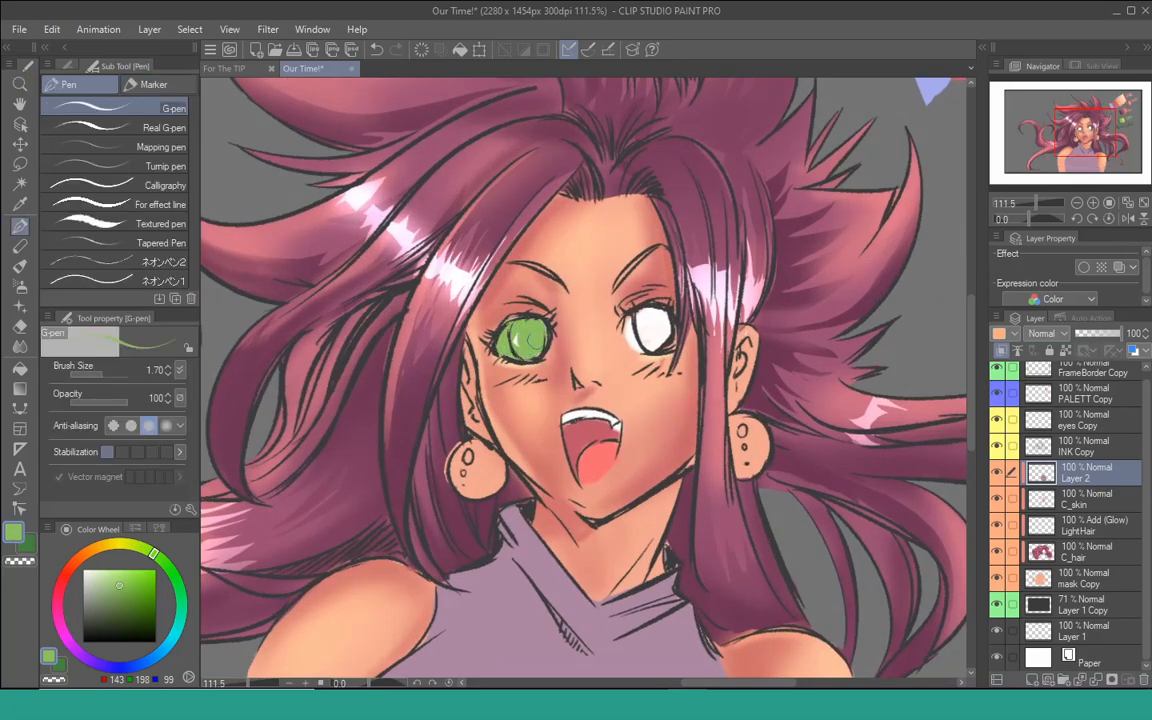
pyautogui.moveTo(636, 323)
pyautogui.mouseDown()
pyautogui.moveTo(644, 355)
pyautogui.moveTo(631, 342)
pyautogui.moveTo(621, 350)
pyautogui.moveTo(643, 319)
pyautogui.mouseUp()
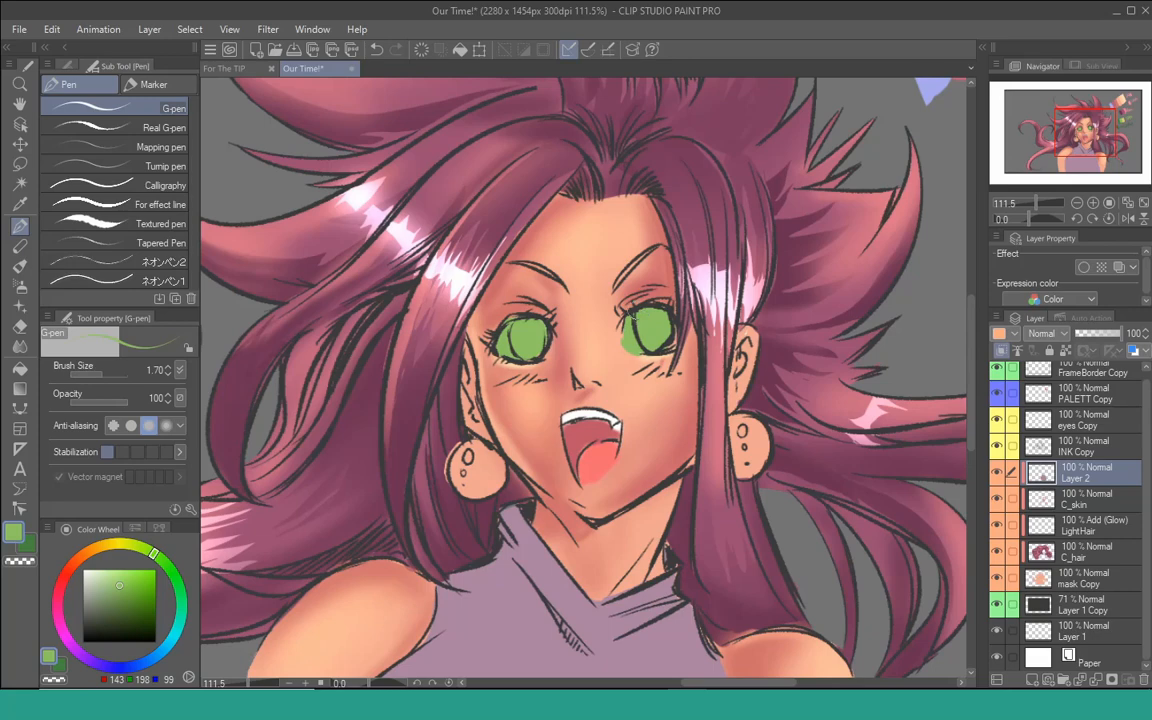
pyautogui.press('e')
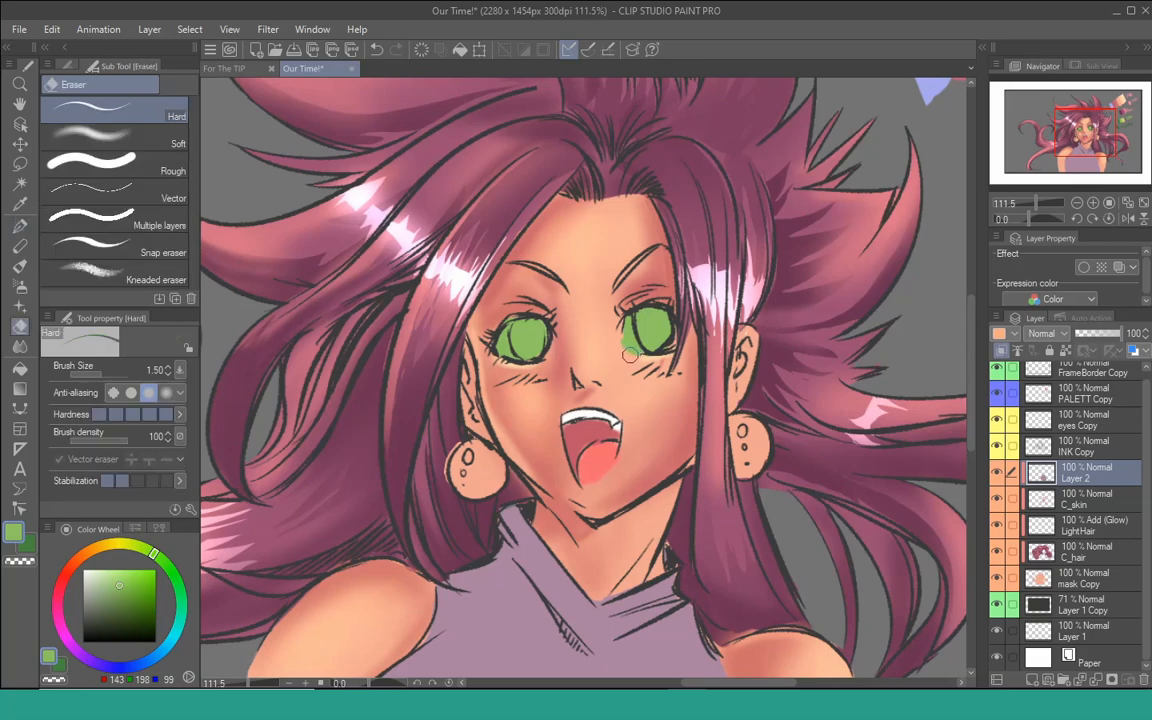
pyautogui.moveTo(642, 389); pyautogui.dragTo(638, 407)
pyautogui.press('p')
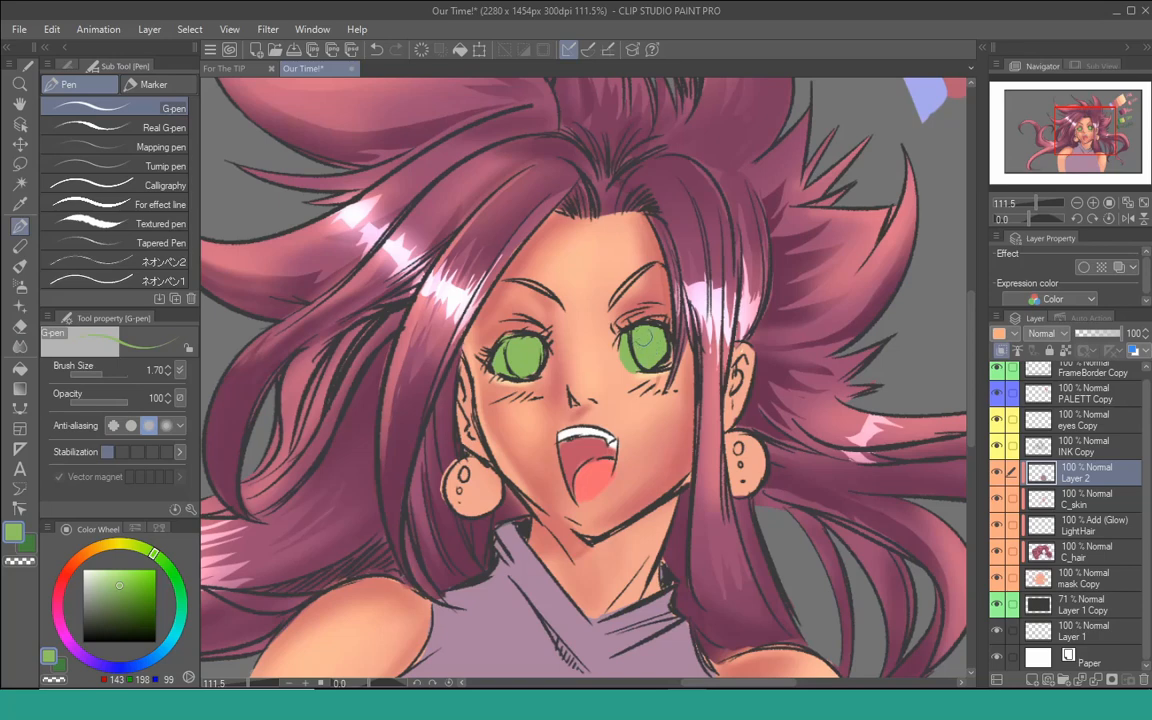
pyautogui.press('m')
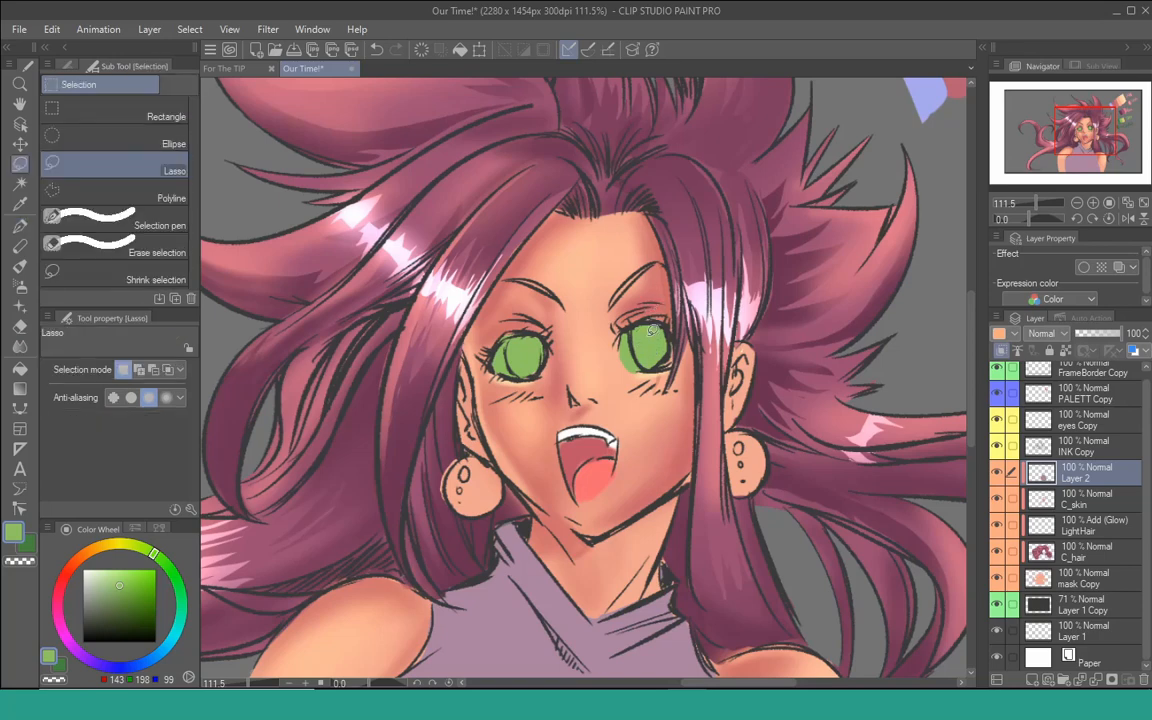
pyautogui.moveTo(645, 330); pyautogui.dragTo(642, 332)
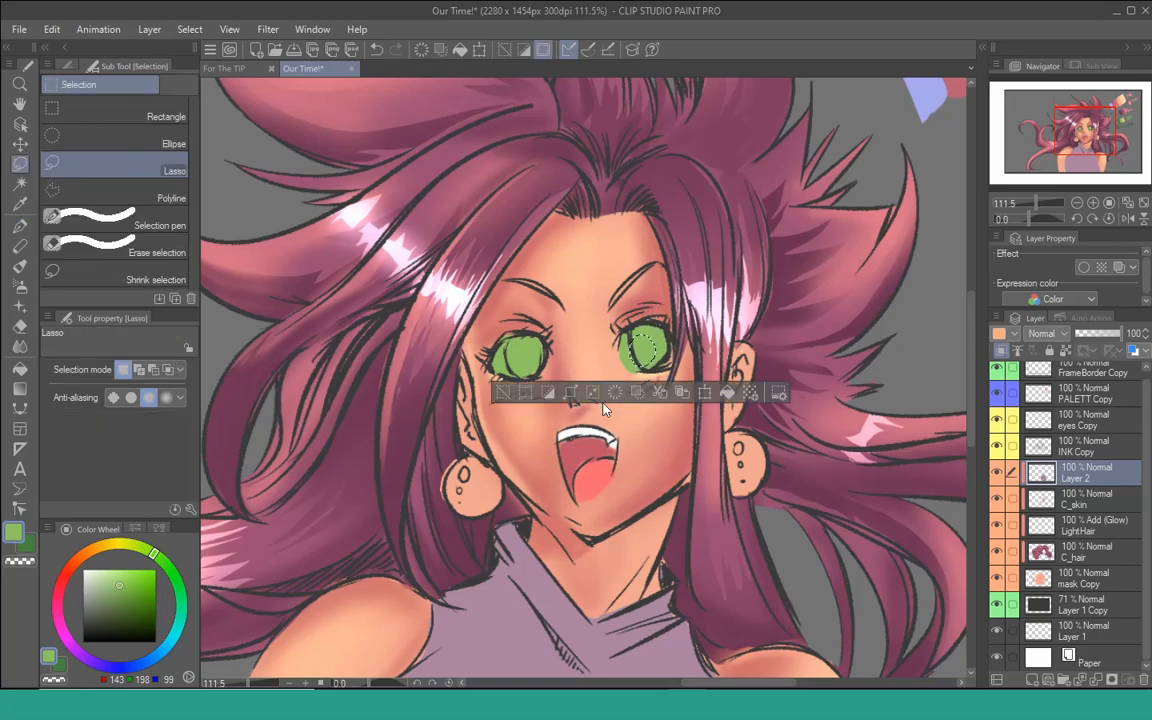
pyautogui.hotkey('ctrl', 'd')
# - Outline the upper shadow area of the viewer-left iris in dark green with the G-pen at size 0.80
pyautogui.hotkey('ctrl', 'space')
pyautogui.moveTo(606, 405); pyautogui.dragTo(625, 447)
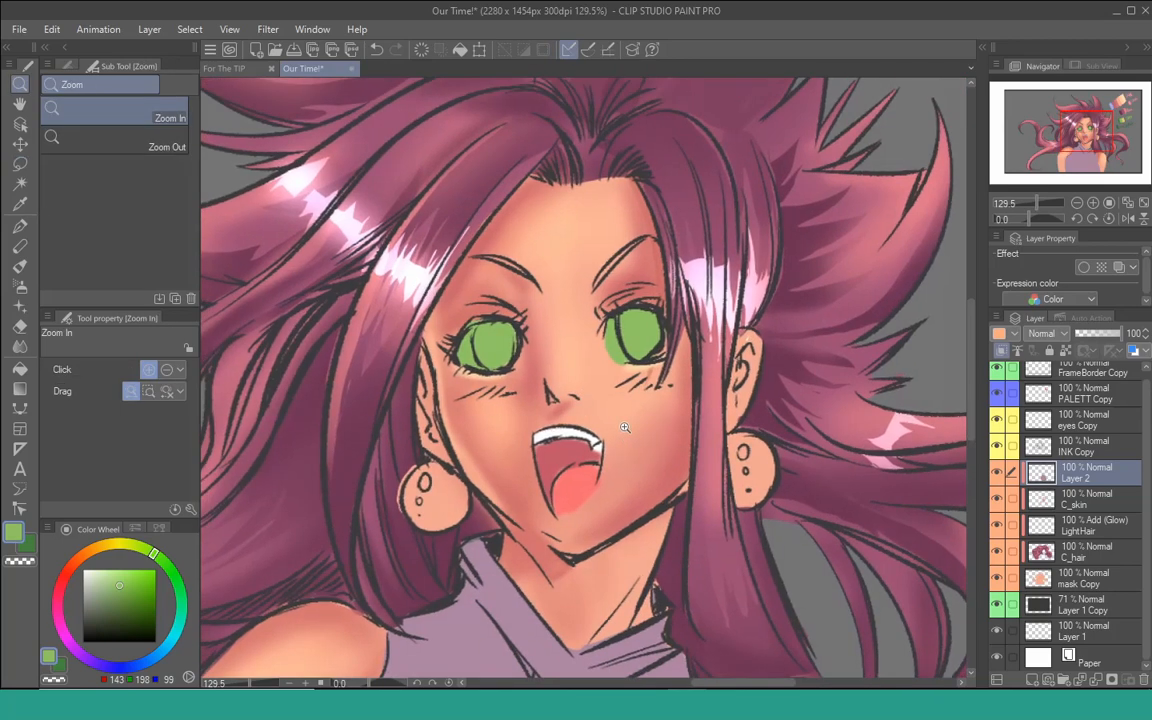
pyautogui.moveTo(583, 390); pyautogui.dragTo(590, 394)
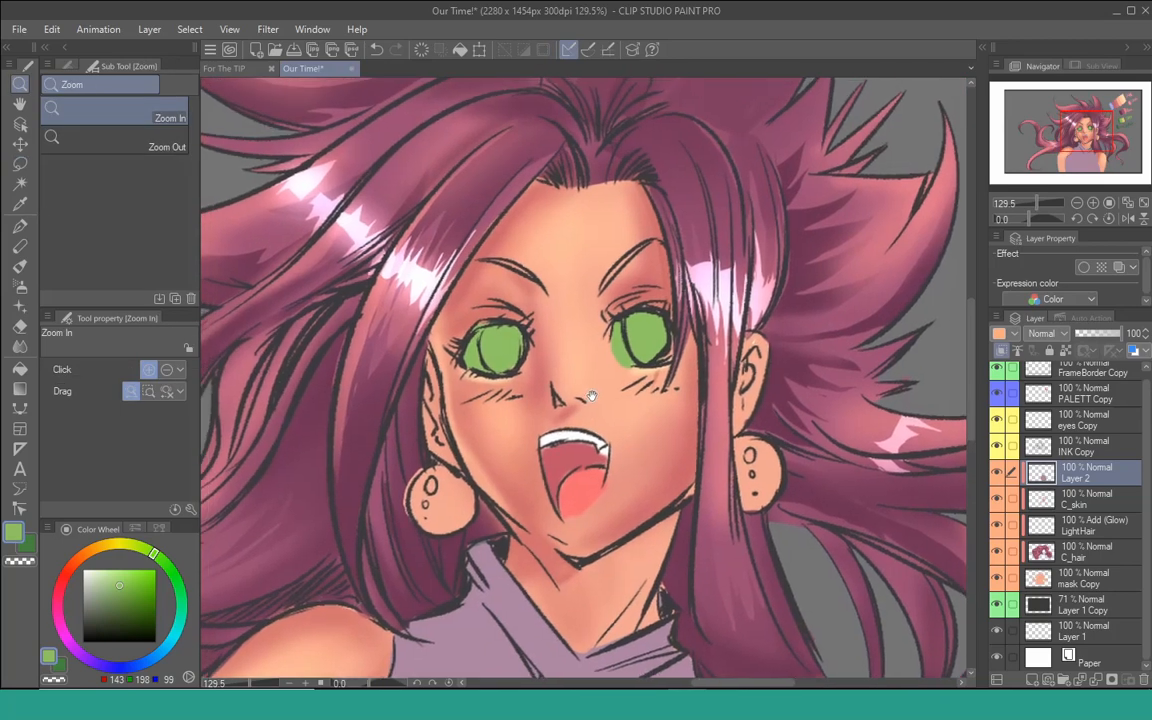
pyautogui.press('c')
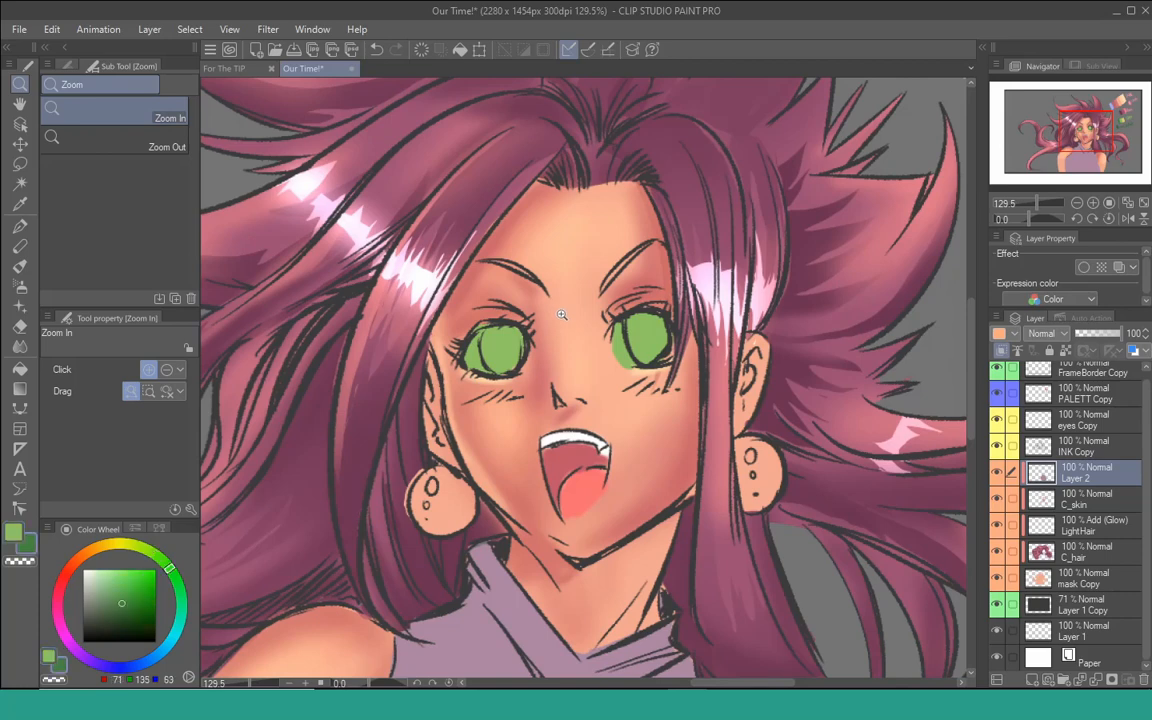
pyautogui.press('x')
pyautogui.press('c')
pyautogui.press('p')
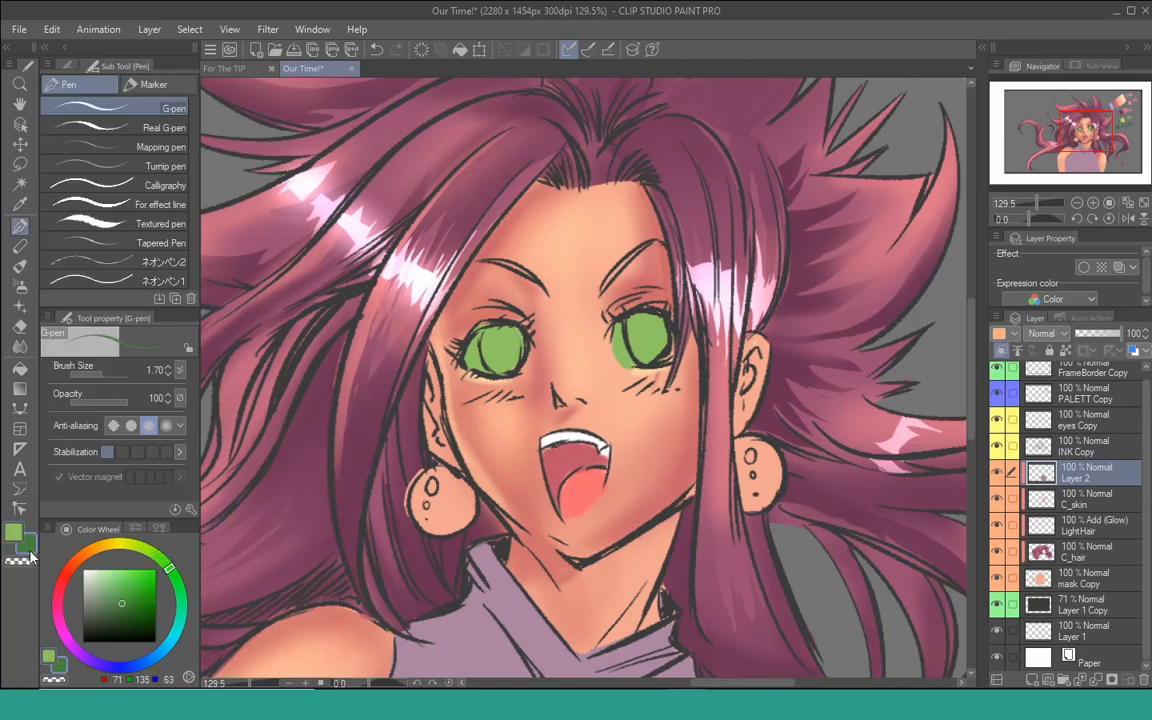
pyautogui.moveTo(842, 270); pyautogui.dragTo(739, 324)
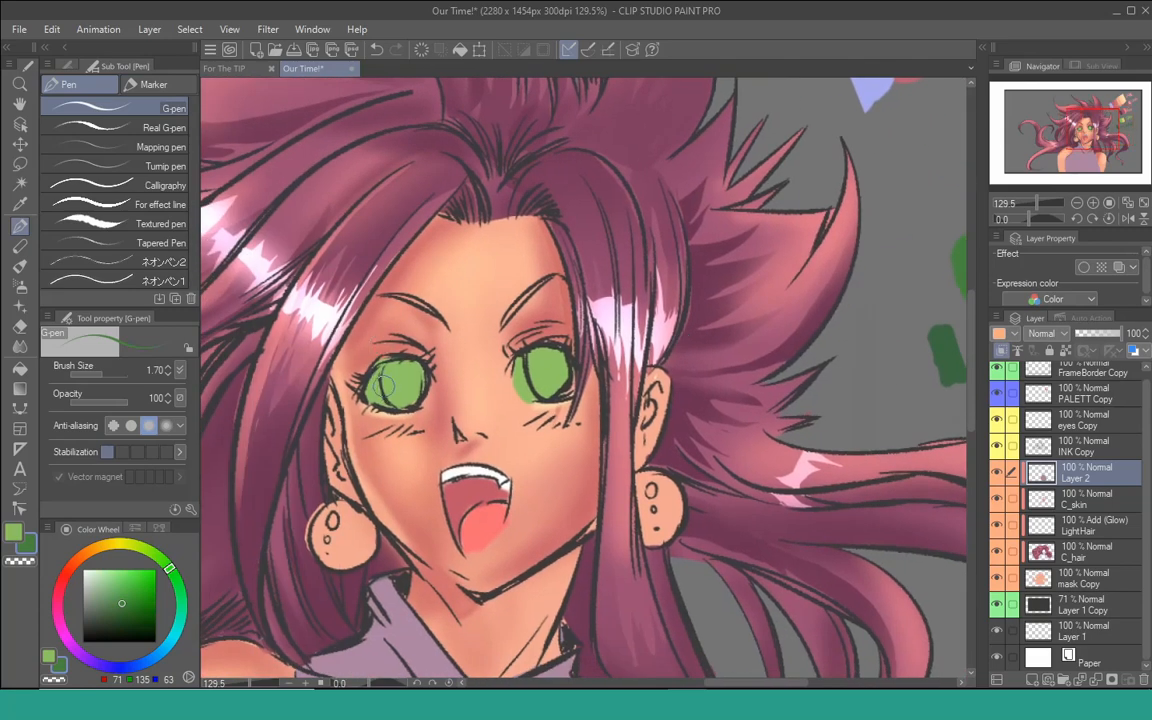
pyautogui.press('[')
pyautogui.press('[')
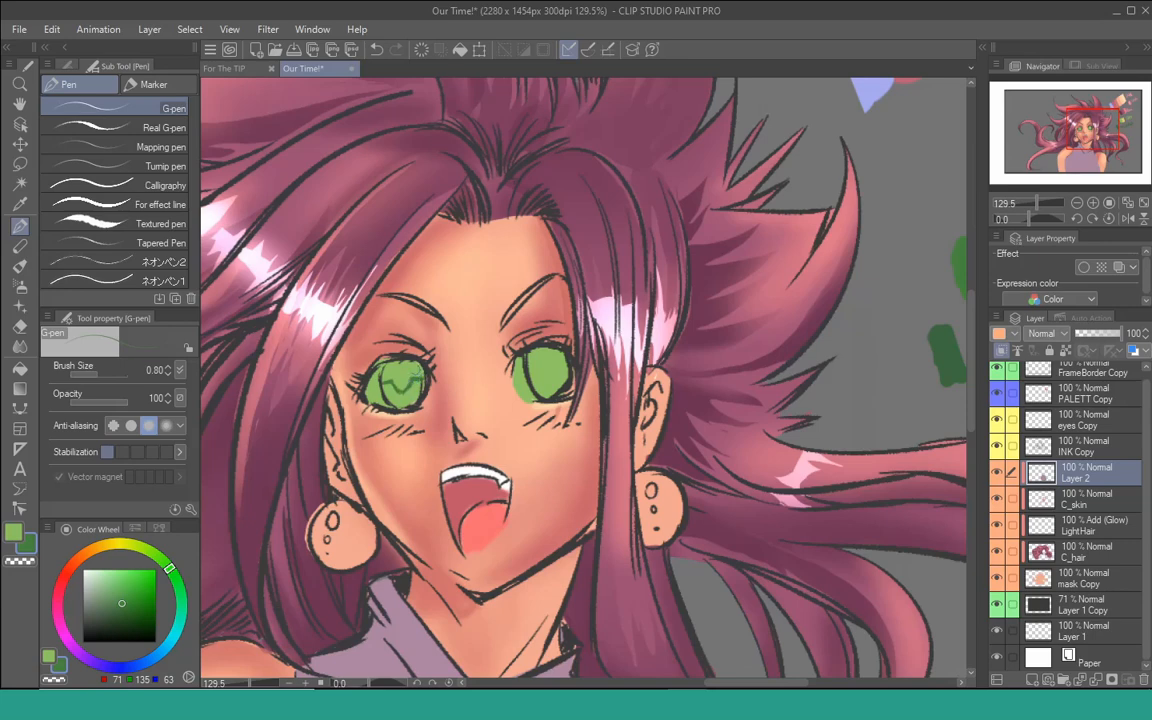
# - Auto select the outlined upper part of the viewer-left iris, fill it with dark green and deselect
pyautogui.press('w')
pyautogui.click(388, 377)
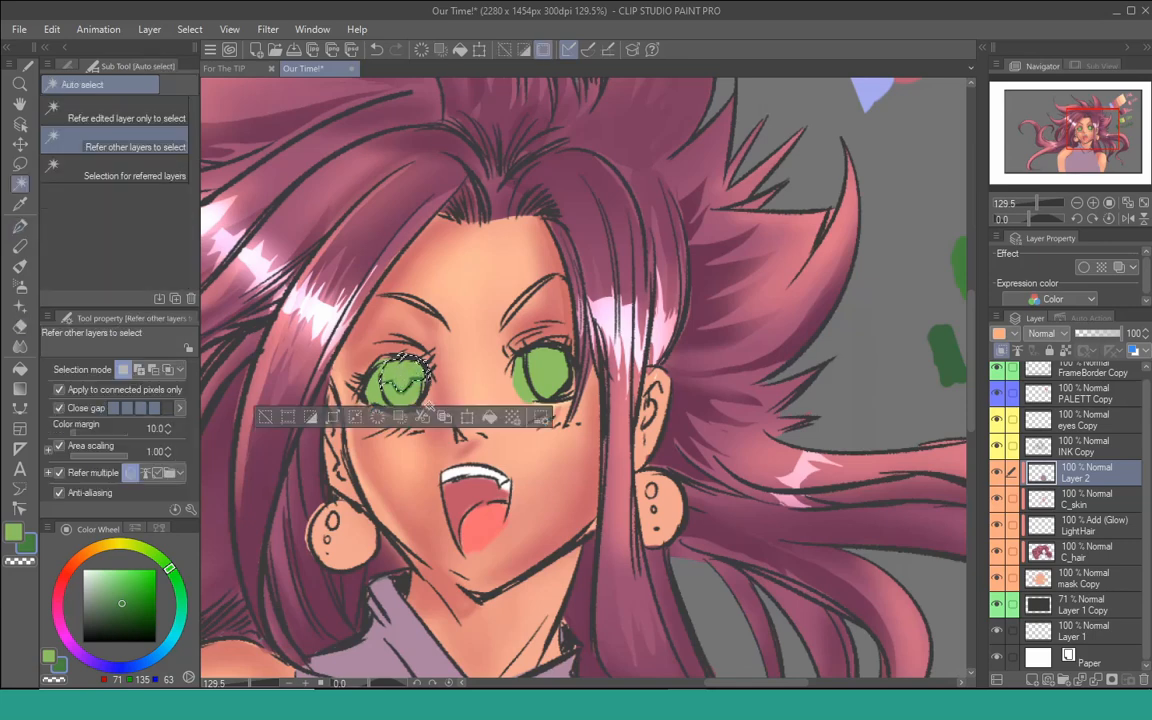
pyautogui.press('g')
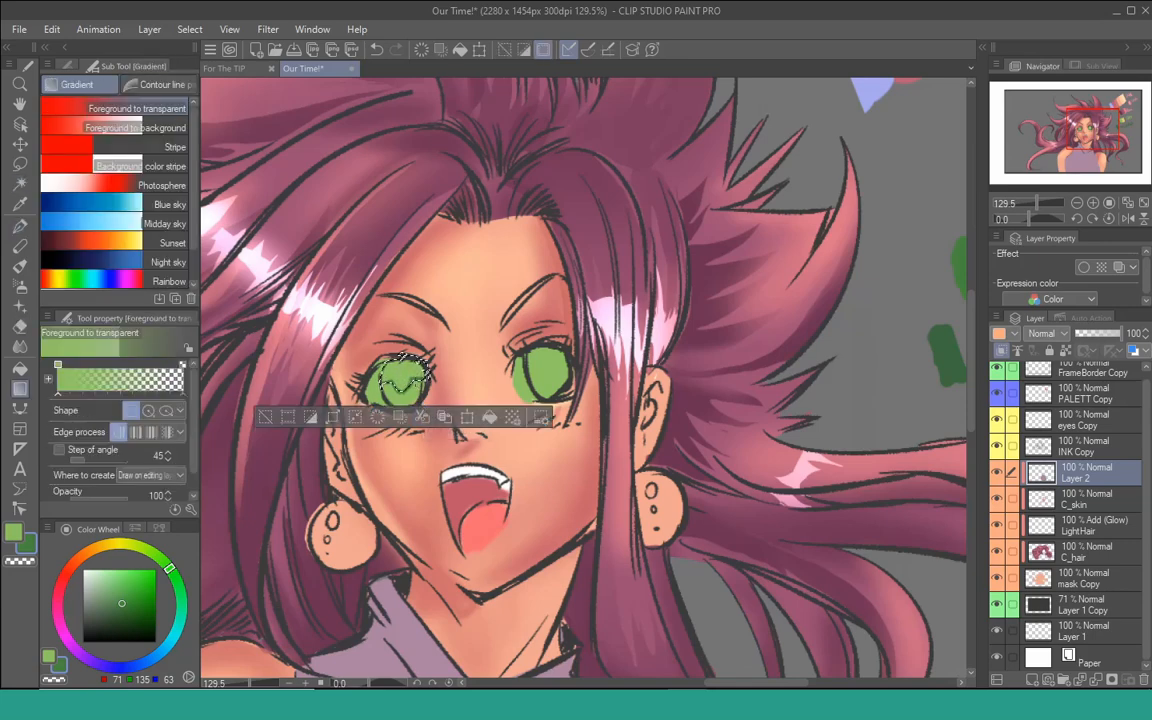
pyautogui.press('g')
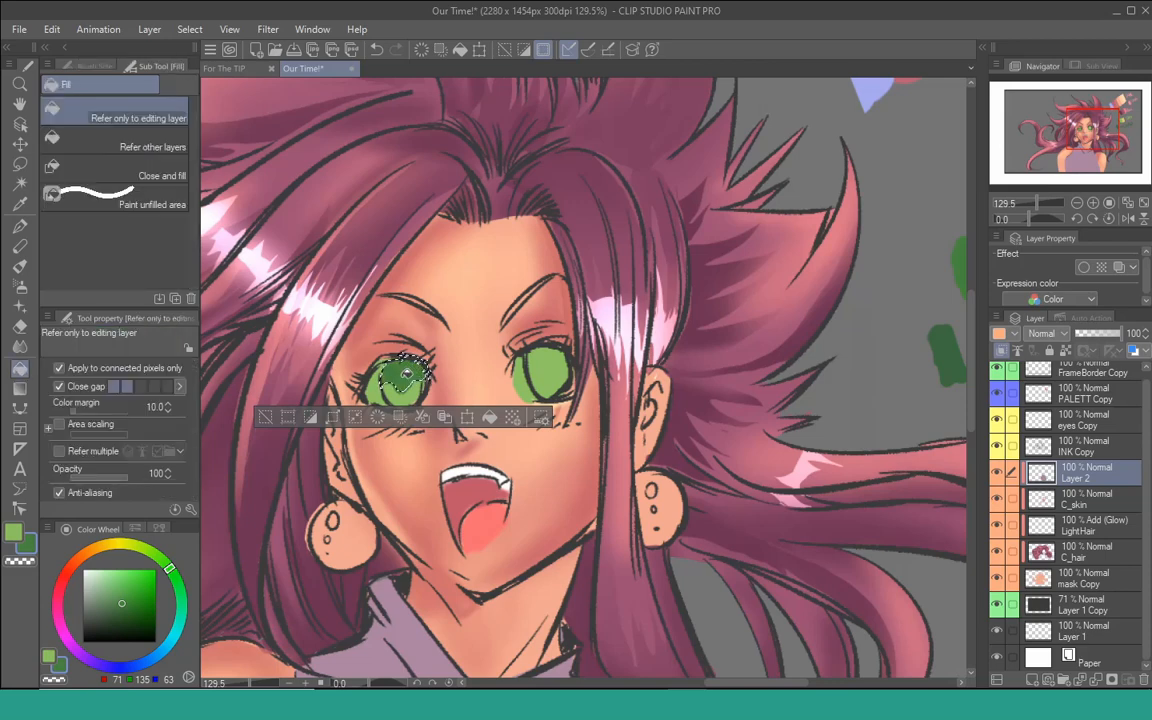
pyautogui.hotkey('ctrl', 'd')
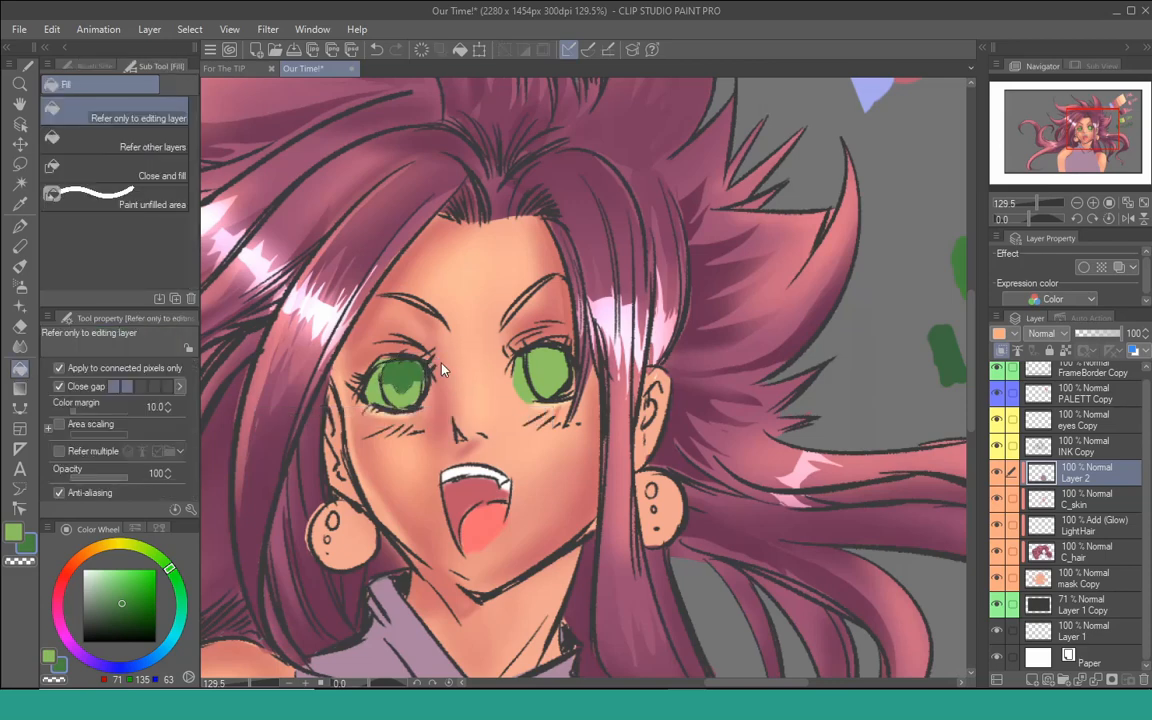
# - Paint the whites of both eyes in pure white with the G-pen and lock the transparent pixels of Layer 2
pyautogui.press('p')
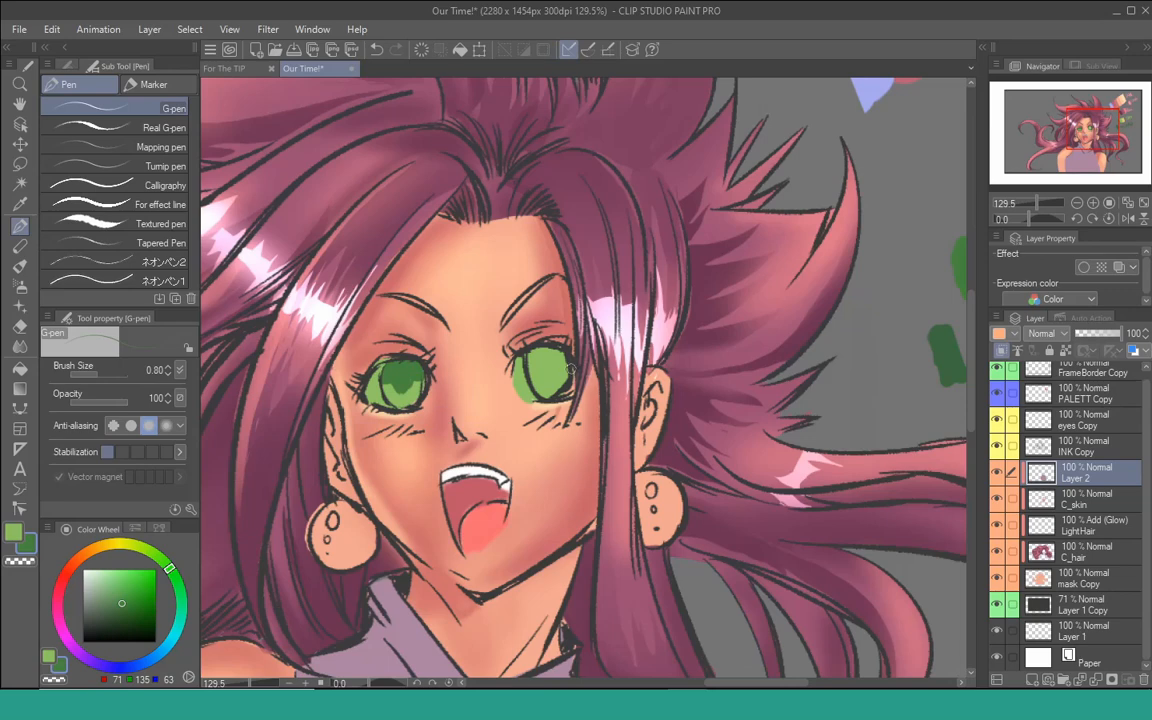
pyautogui.press('x')
pyautogui.moveTo(640, 326); pyautogui.dragTo(600, 426)
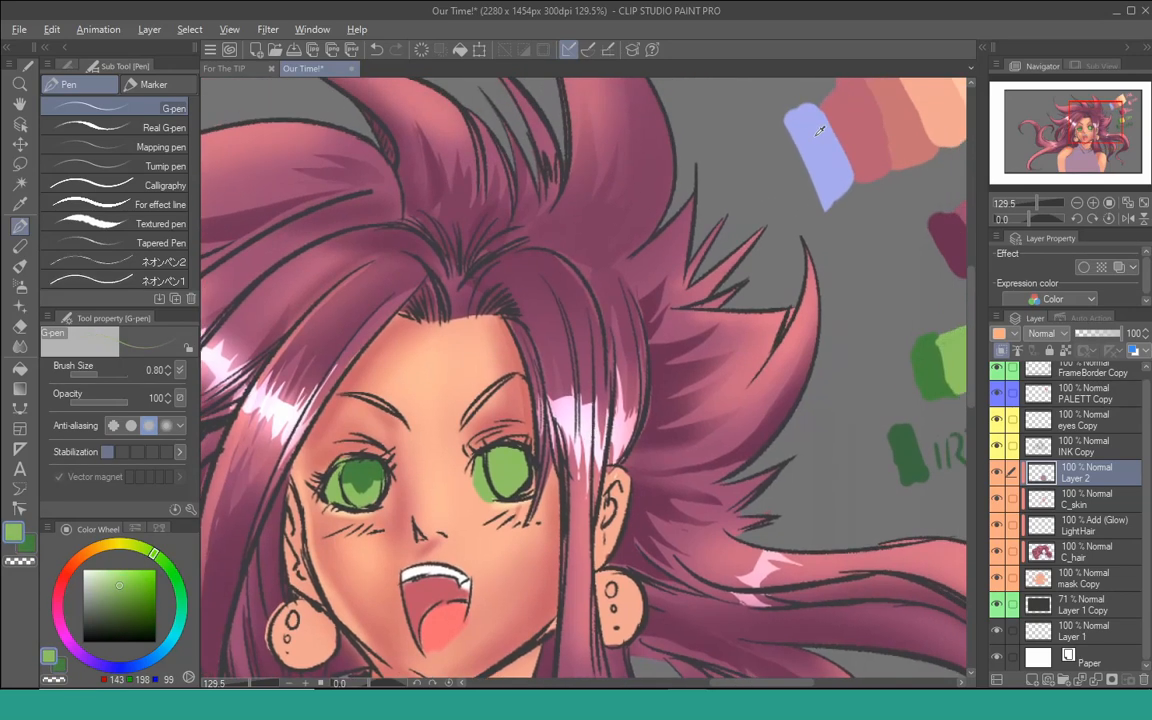
pyautogui.keyDown('alt'); pyautogui.click(822, 151); pyautogui.keyUp('alt')
pyautogui.moveTo(434, 379); pyautogui.dragTo(539, 245)
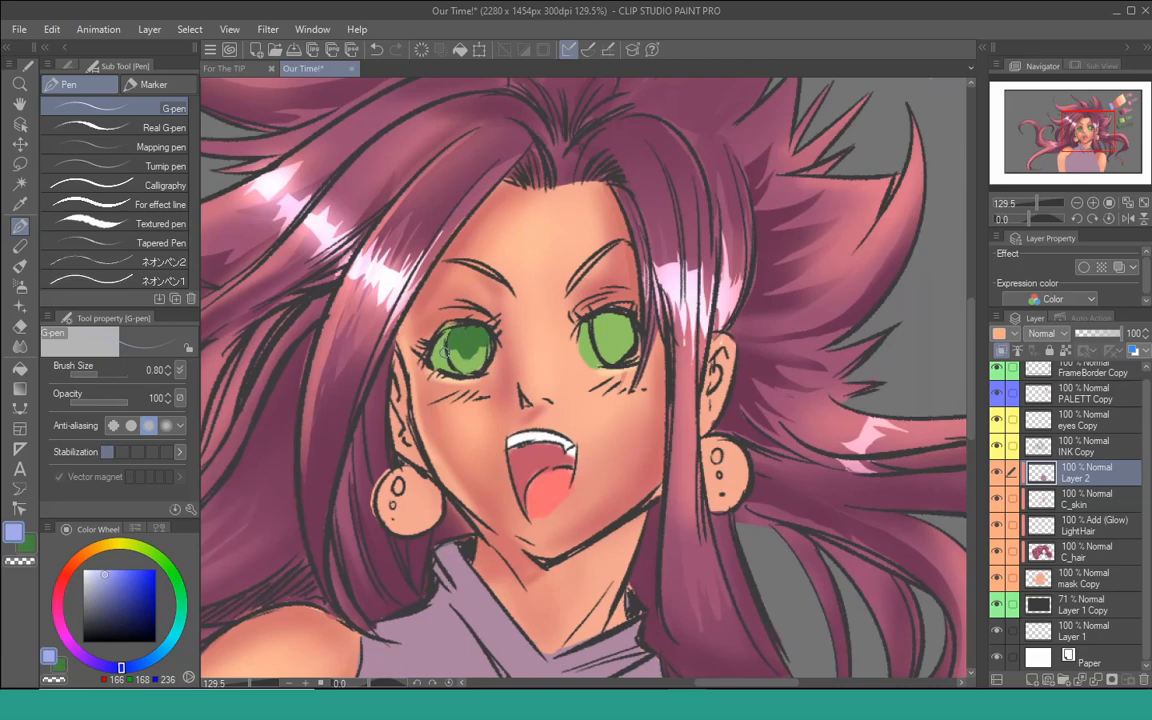
pyautogui.click(84, 570)
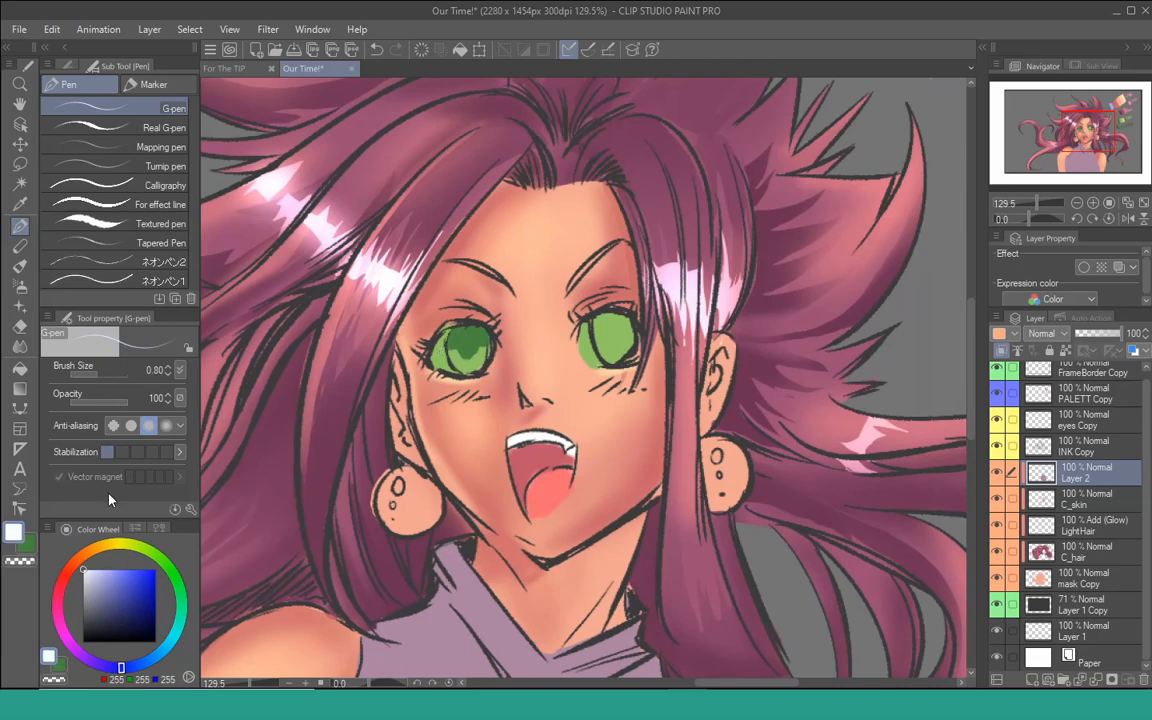
pyautogui.moveTo(450, 348); pyautogui.dragTo(441, 363)
pyautogui.click(1065, 350)
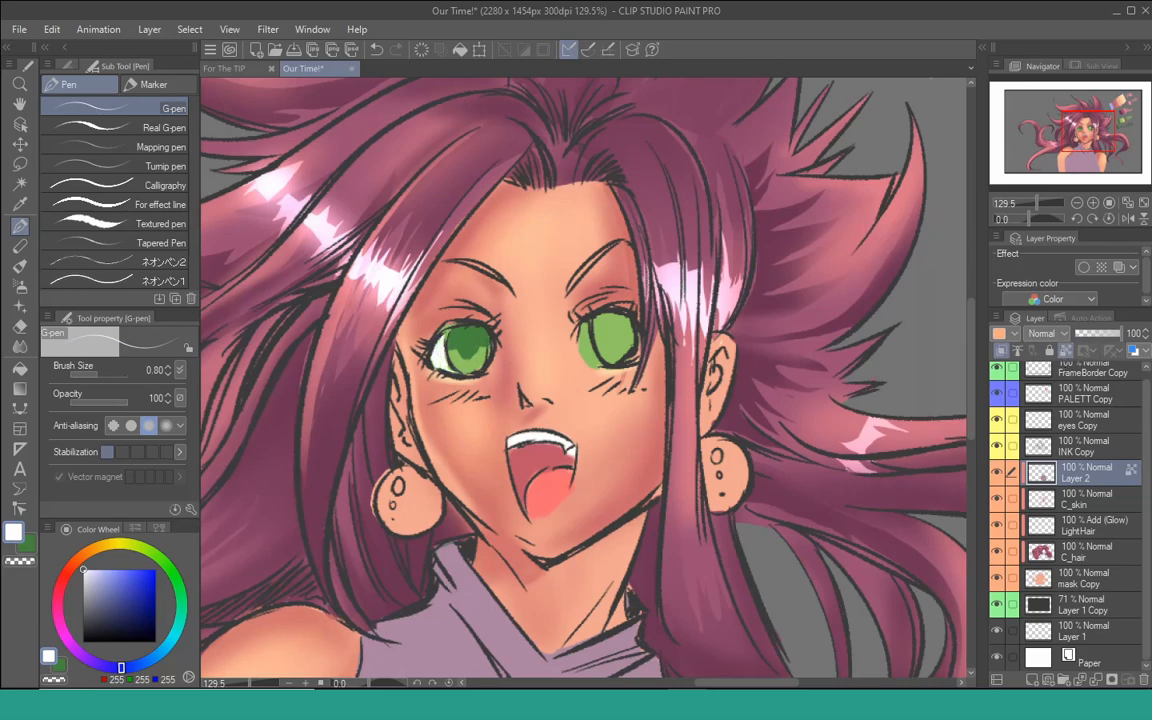
pyautogui.moveTo(584, 330); pyautogui.dragTo(596, 368)
# - Shade the whites of both eyes with the palette's lavender swatch color, using the Soft airbrush at sizes from 0.80 to 1.20
pyautogui.moveTo(595, 360); pyautogui.dragTo(606, 389)
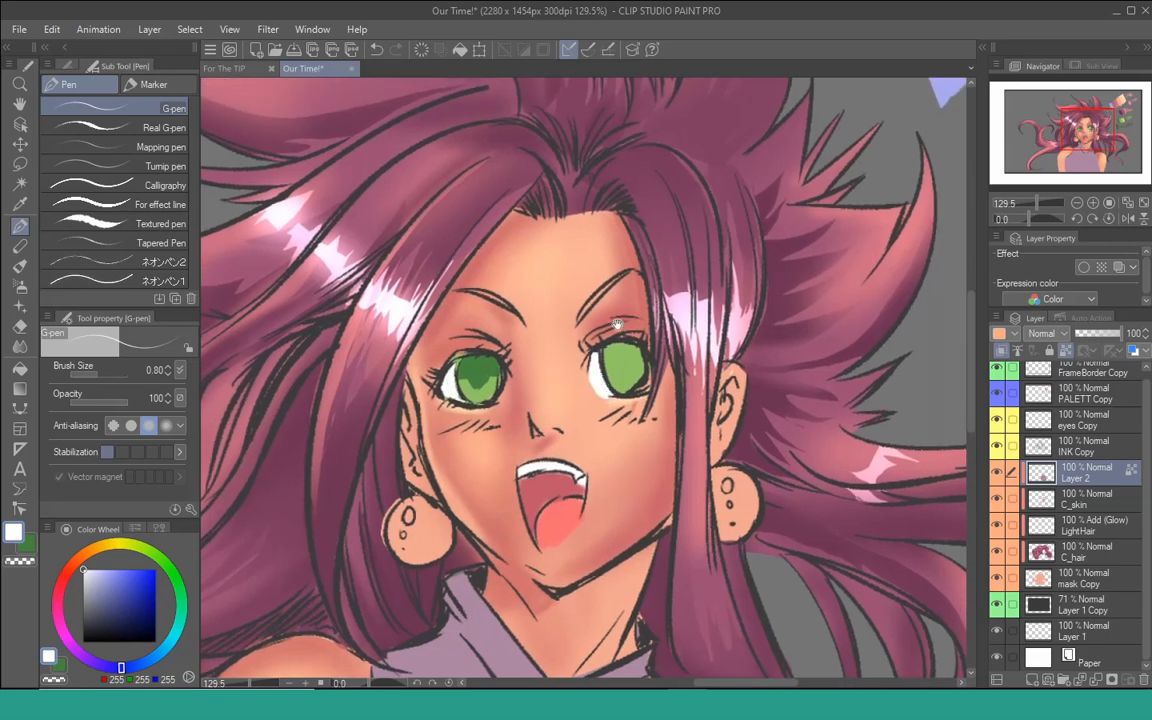
pyautogui.moveTo(830, 182); pyautogui.dragTo(806, 198)
pyautogui.keyDown('alt'); pyautogui.click(928, 102); pyautogui.keyUp('alt')
pyautogui.moveTo(446, 383); pyautogui.dragTo(505, 322)
pyautogui.press('b')
pyautogui.press('b')
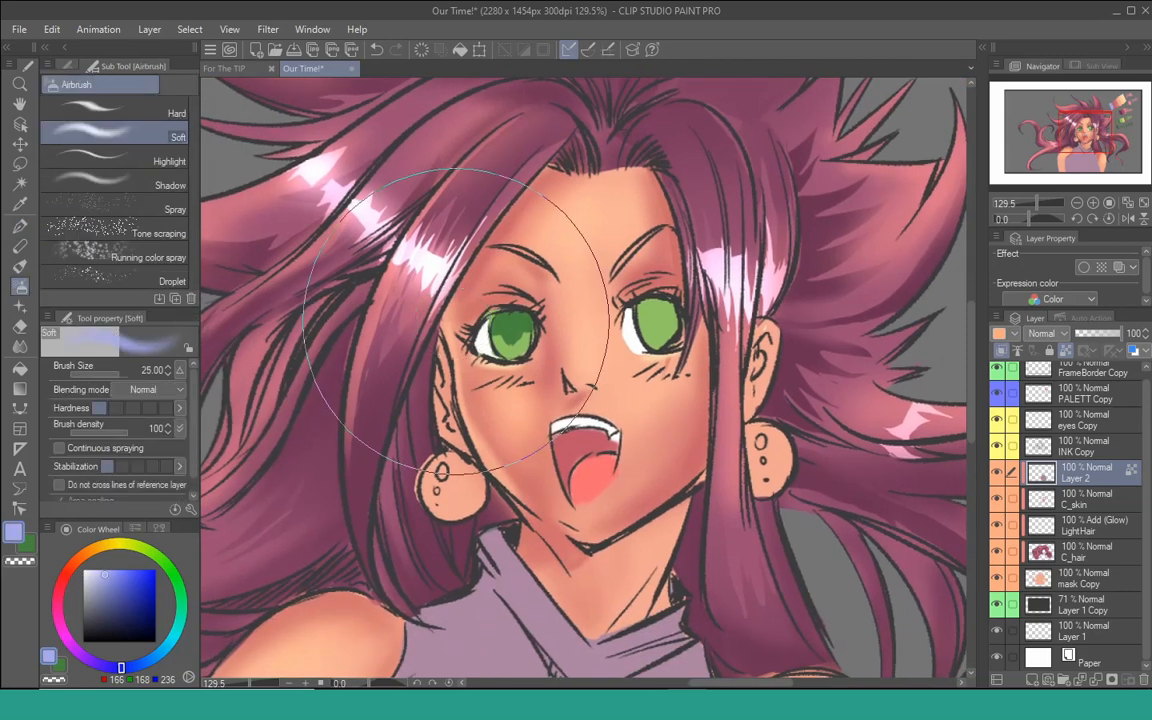
pyautogui.press('[')
pyautogui.press('[')
pyautogui.press('[')
pyautogui.press('[')
pyautogui.press('[')
pyautogui.press('[')
pyautogui.press('[')
pyautogui.press('[')
pyautogui.press('[')
pyautogui.press('[')
pyautogui.press('[')
pyautogui.press('[')
pyautogui.press('[')
pyautogui.press('[')
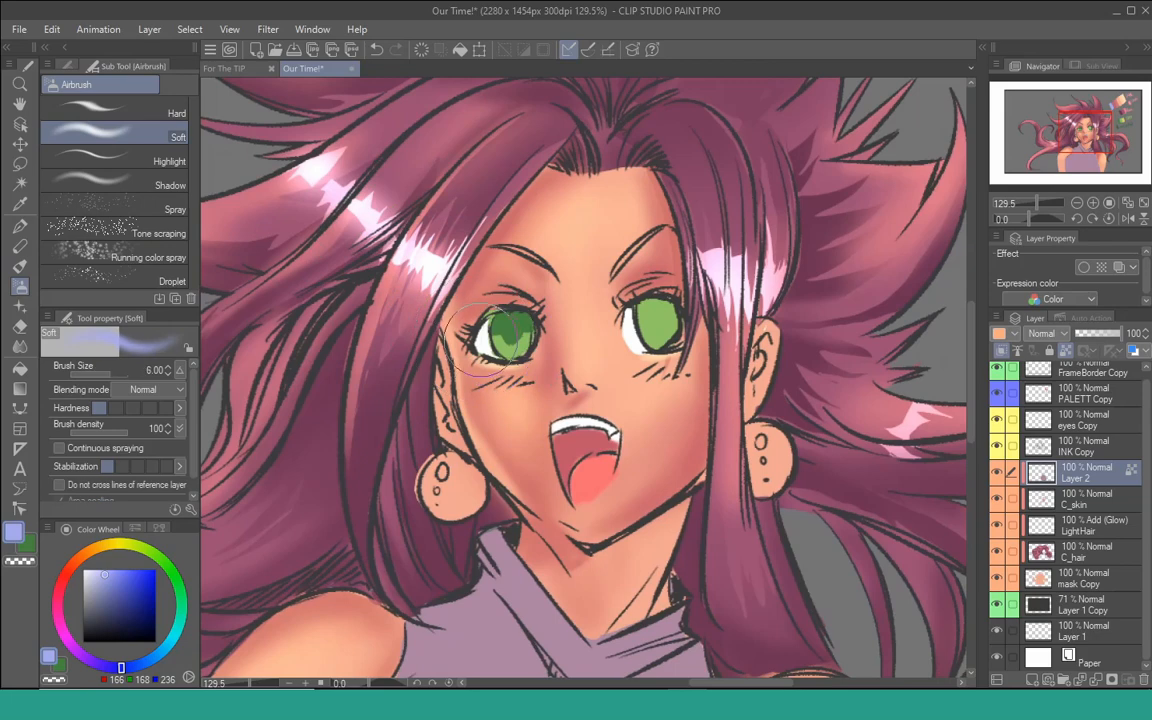
pyautogui.press('[')
pyautogui.press('[')
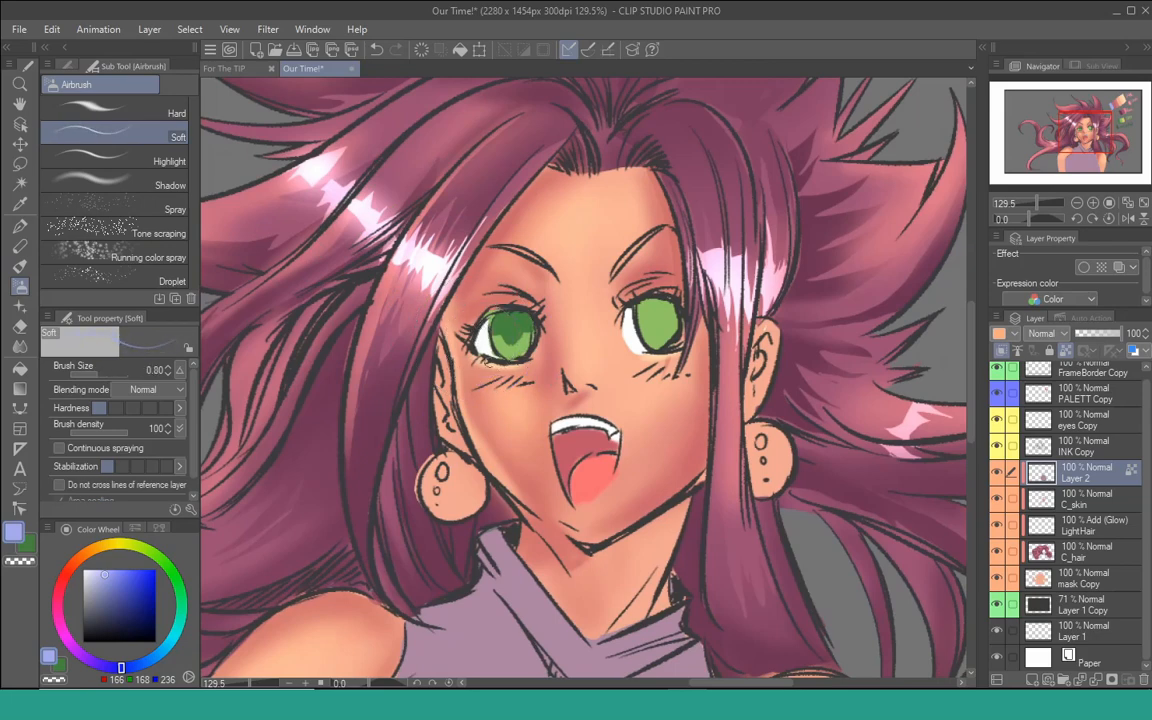
pyautogui.moveTo(628, 324)
pyautogui.mouseDown()
pyautogui.moveTo(656, 362)
pyautogui.moveTo(616, 340)
pyautogui.moveTo(574, 364)
pyautogui.mouseUp()
pyautogui.press(']')
pyautogui.press(']')
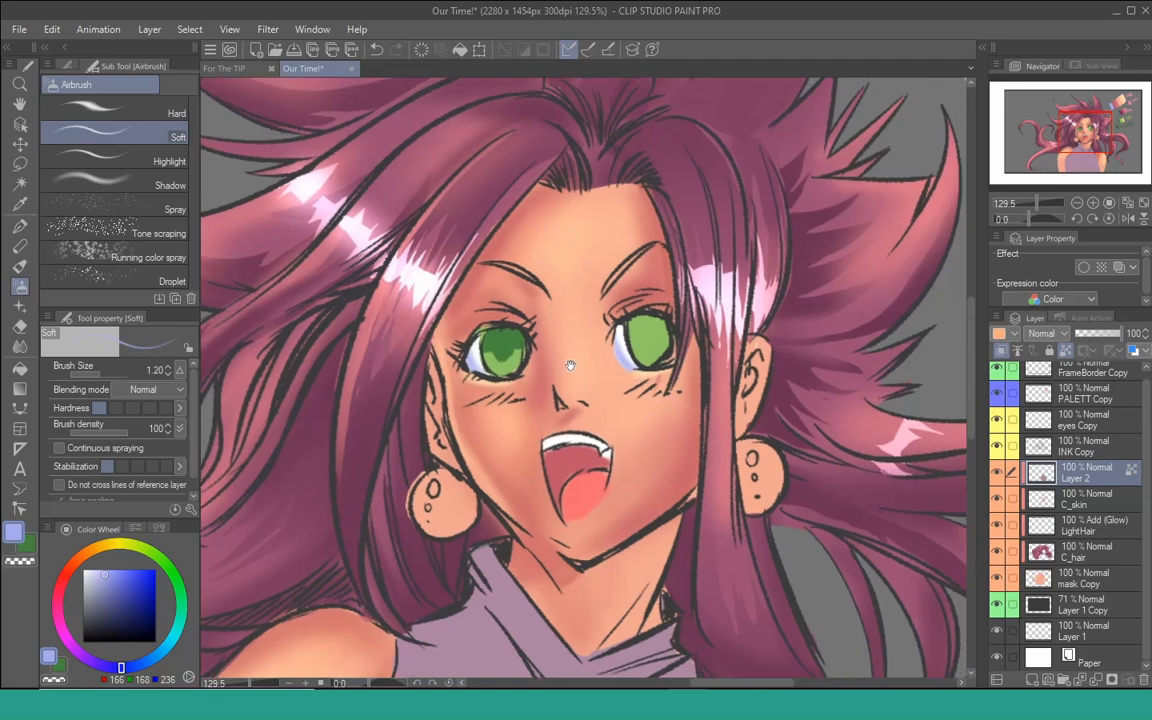
# - Draw the lower edge of the shadow on the viewer-right iris in dark green with the G-pen
pyautogui.press('x')
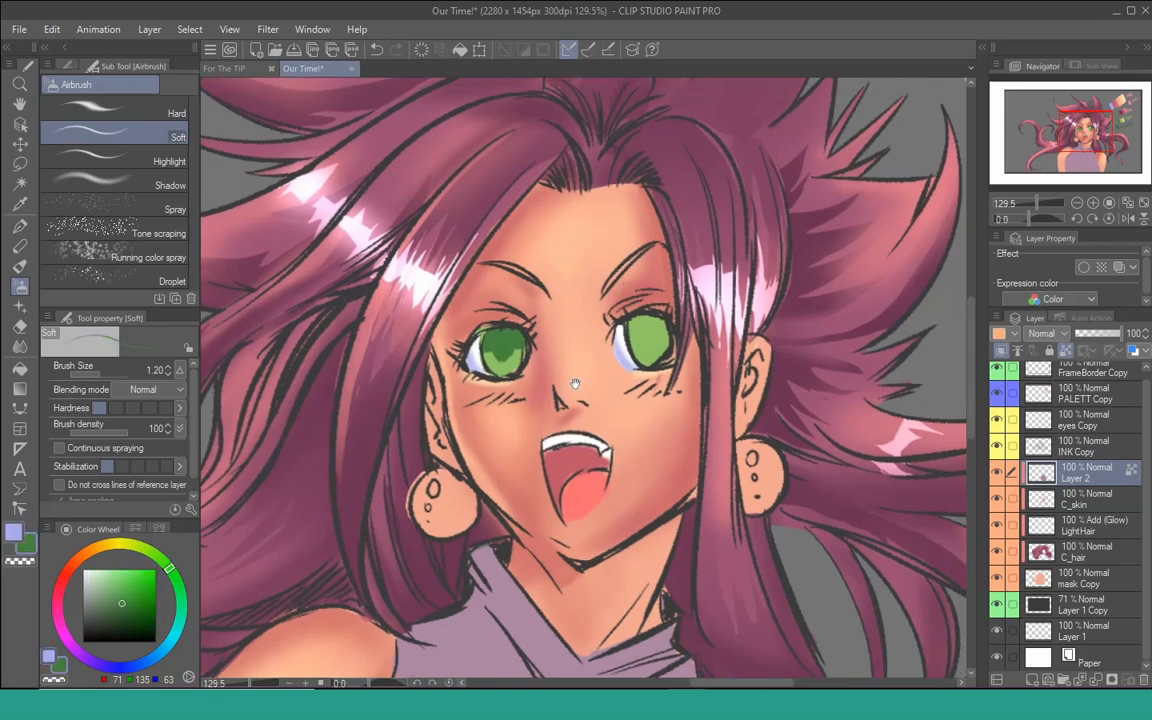
pyautogui.moveTo(803, 282); pyautogui.dragTo(695, 296)
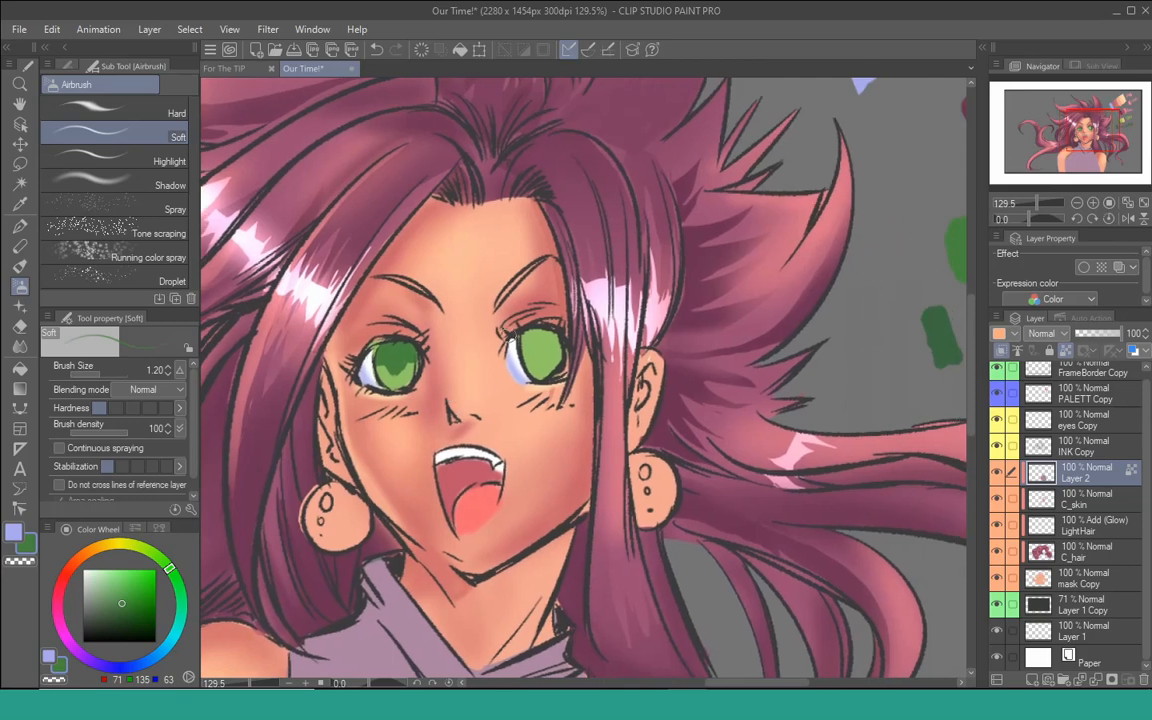
pyautogui.press('p')
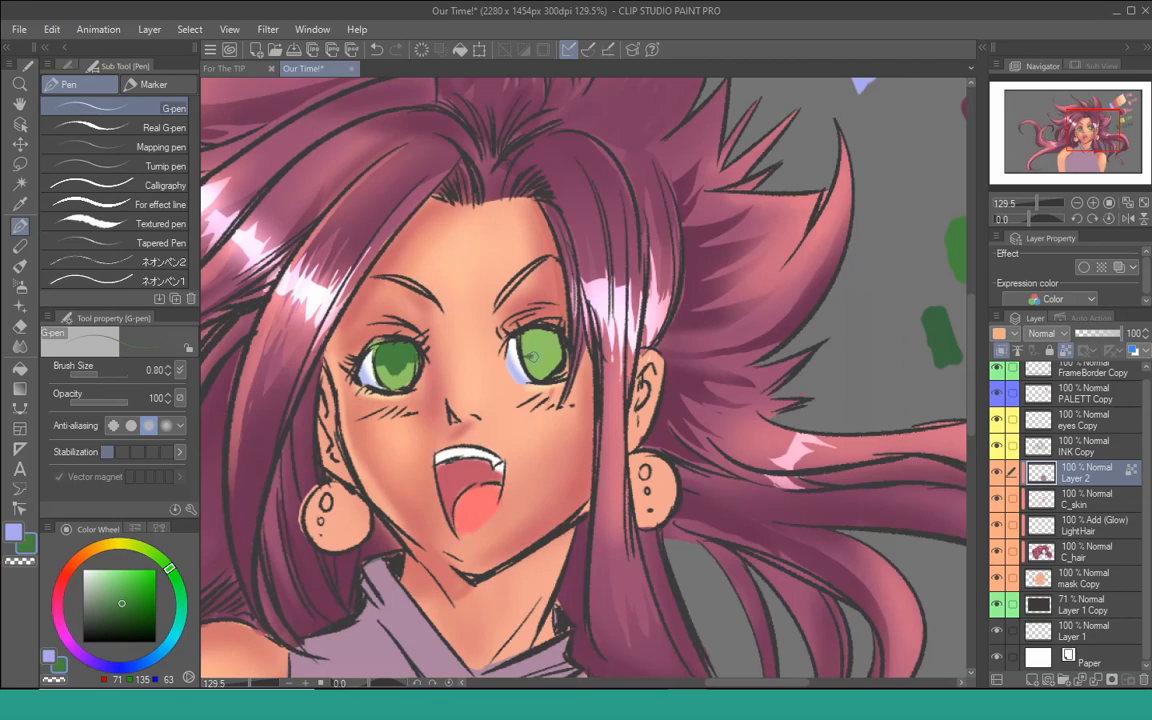
pyautogui.moveTo(534, 350); pyautogui.dragTo(540, 362)
# - Auto select the upper part of the viewer-right iris, fill it with dark green and deselect
pyautogui.press('w')
pyautogui.click(547, 345)
pyautogui.hotkey('alt', 'Delete')
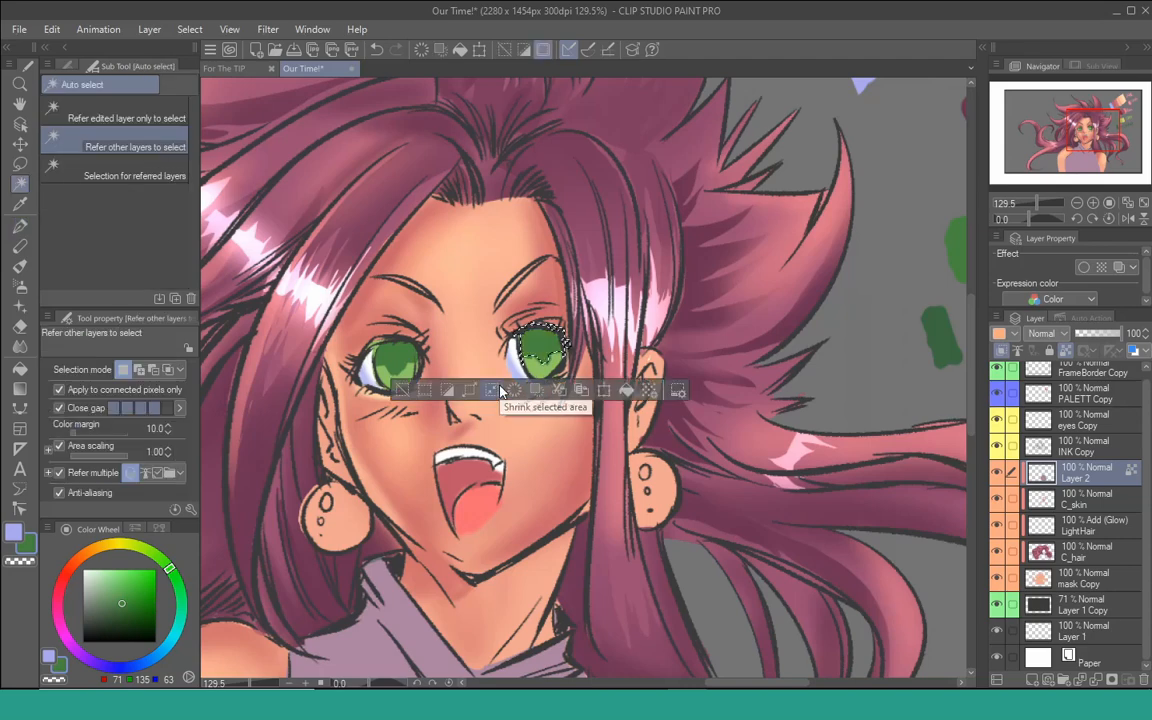
pyautogui.hotkey('ctrl', 'd')
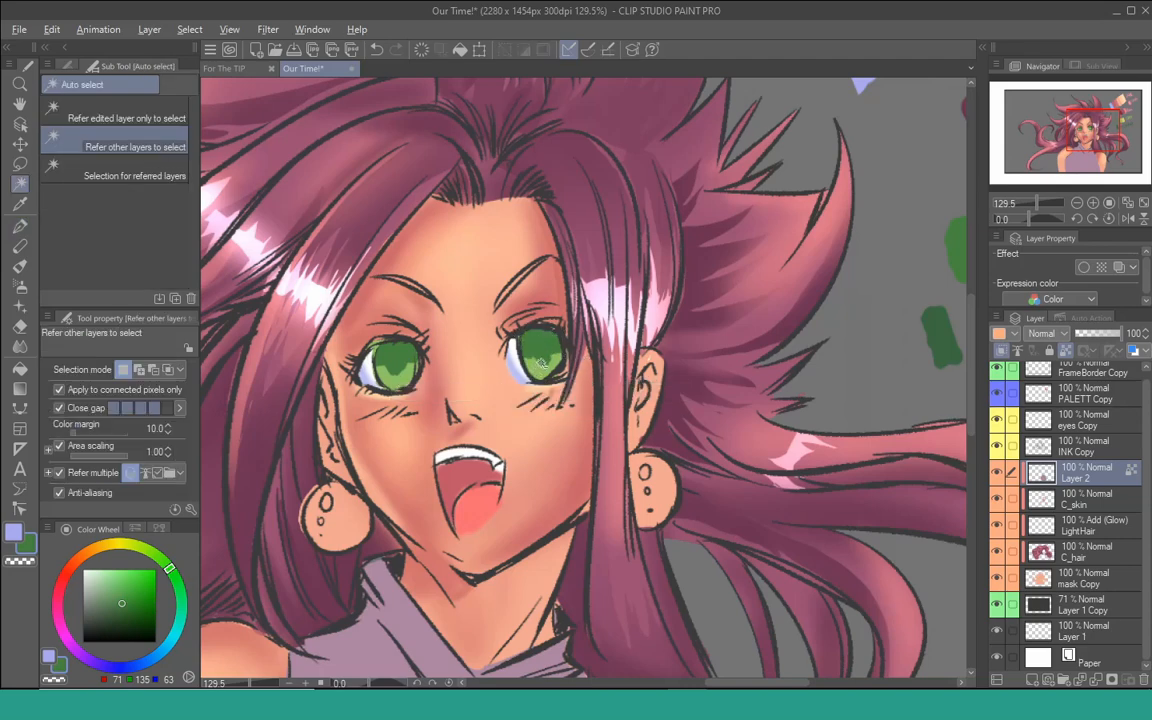
# - Refine the lower shadow edge of the viewer-right iris with light green sampled from the eye, using the G-pen at size 0.80
pyautogui.press('alt')
pyautogui.moveTo(547, 361); pyautogui.dragTo(545, 370)
pyautogui.press('p')
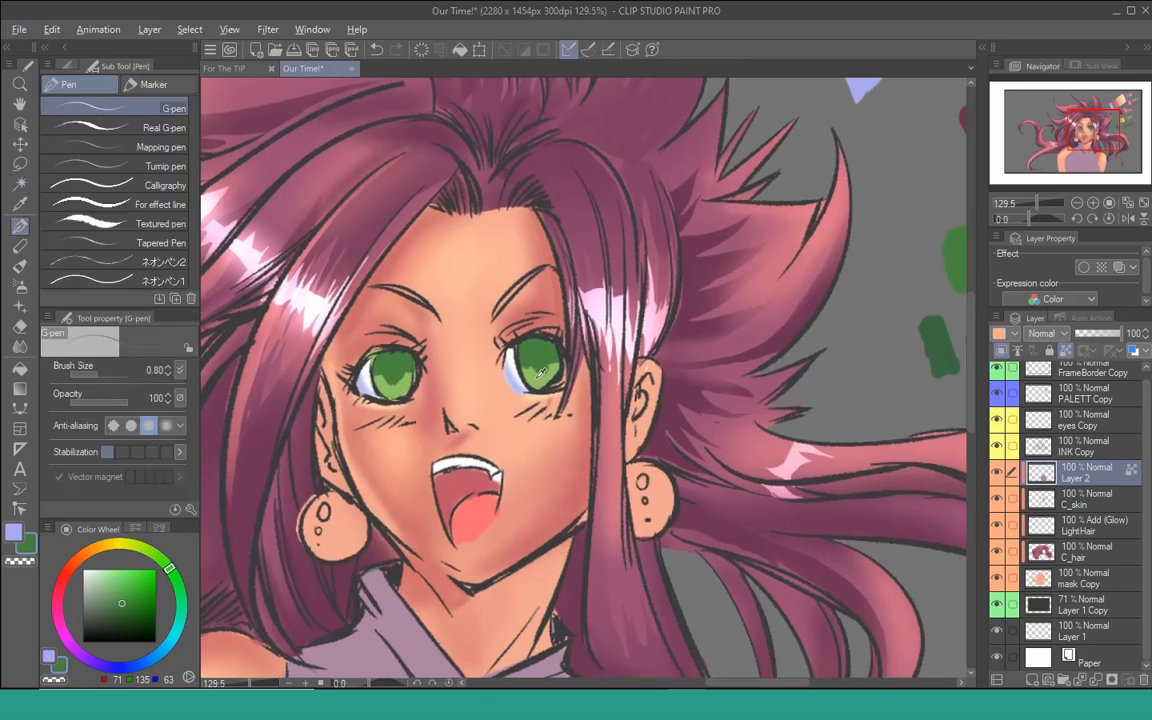
pyautogui.keyDown('alt'); pyautogui.click(540, 372); pyautogui.keyUp('alt')
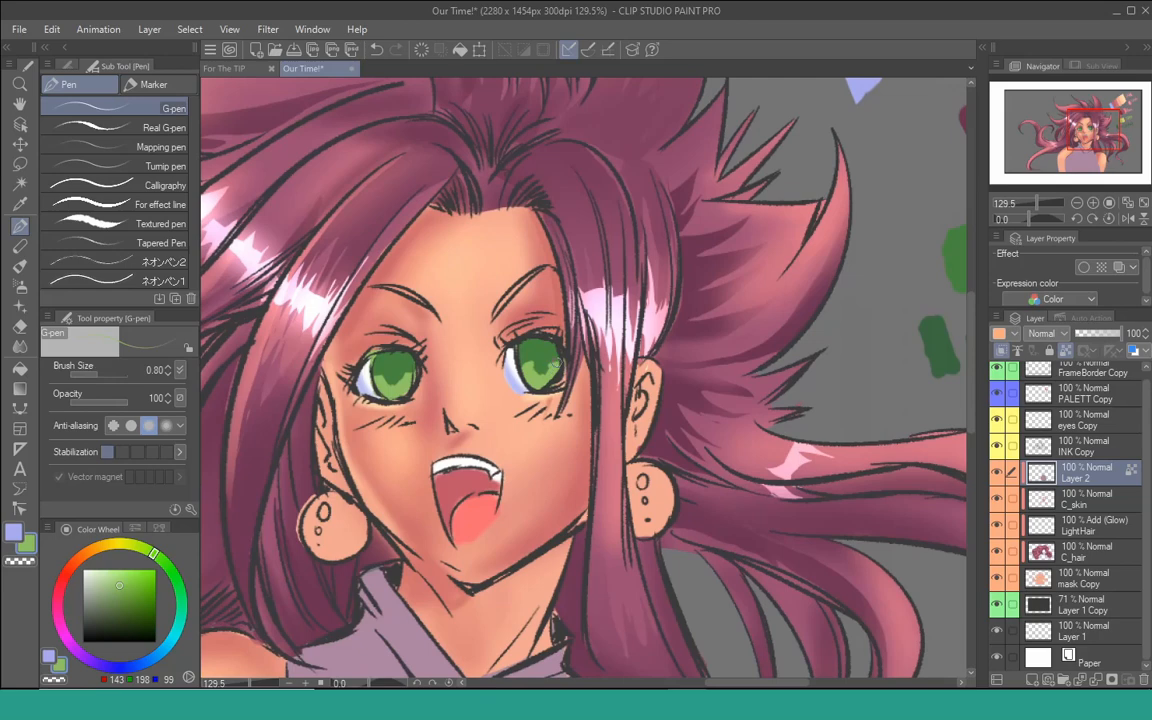
# - Draw the pupil shapes in both irises with the palette's dark Iris swatch color, using the G-pen at size 0.80
pyautogui.moveTo(649, 250); pyautogui.dragTo(575, 286)
pyautogui.moveTo(817, 362); pyautogui.dragTo(724, 344)
pyautogui.keyDown('alt'); pyautogui.click(781, 357); pyautogui.keyUp('alt')
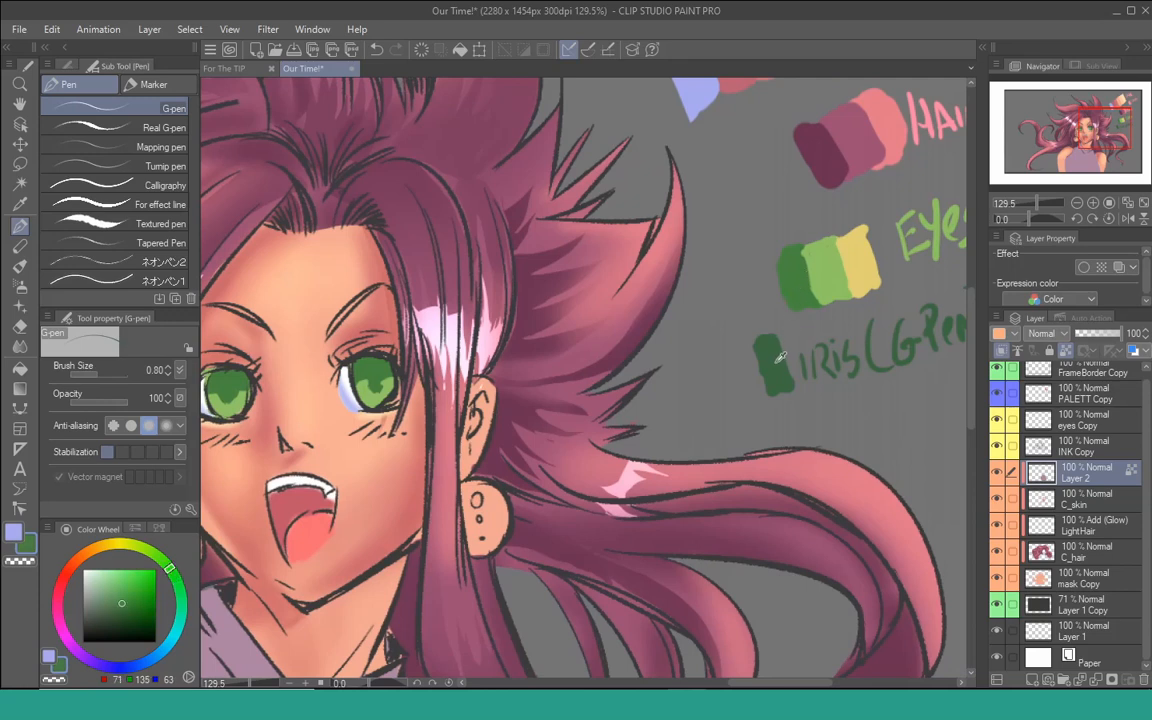
pyautogui.keyDown('alt'); pyautogui.click(794, 321); pyautogui.keyUp('alt')
pyautogui.moveTo(330, 500); pyautogui.dragTo(484, 464)
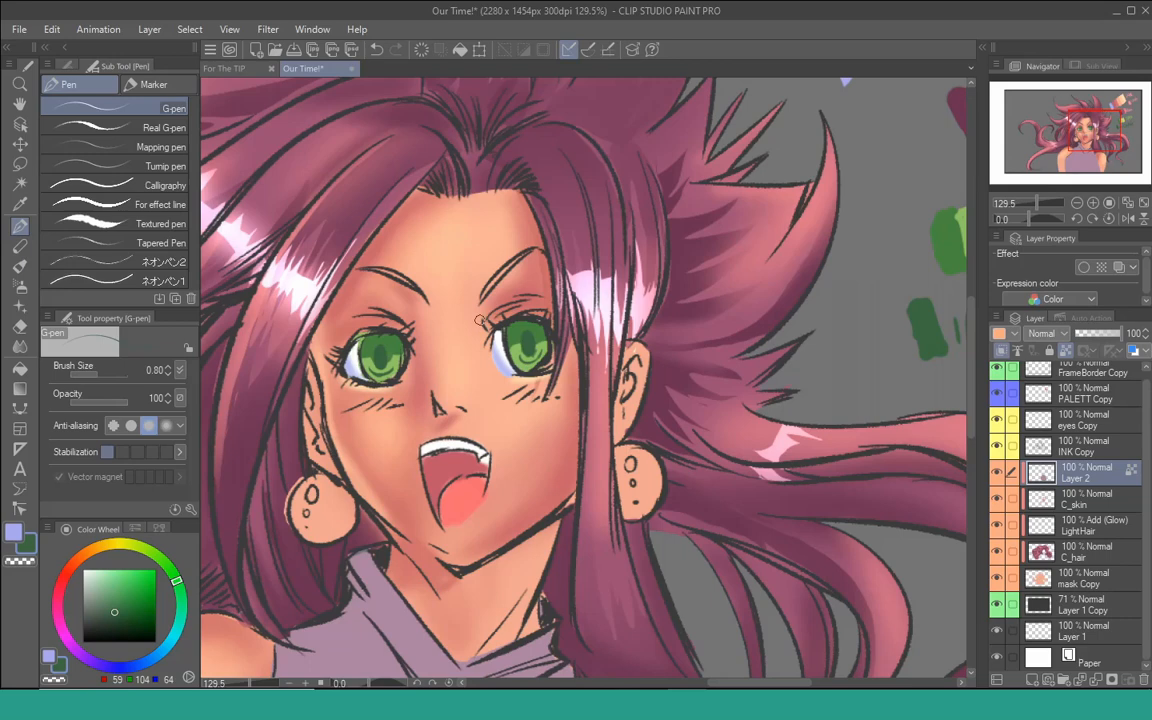
# - Darken the upper part of both irises with the dark iris green, using the Soft airbrush at sizes from 4.00 down to 2.00
pyautogui.press('b')
pyautogui.press('b')
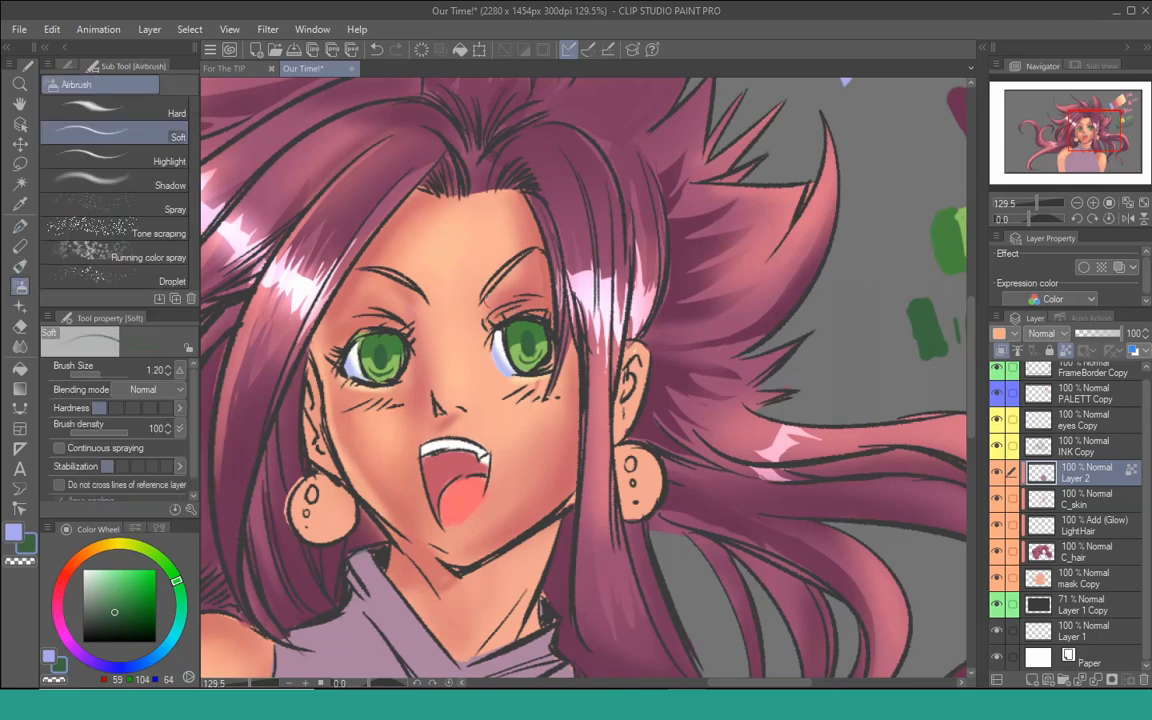
pyautogui.press(']')
pyautogui.press(']')
pyautogui.press(']')
pyautogui.press(']')
pyautogui.press(']')
pyautogui.press(']')
pyautogui.press(']')
pyautogui.press('[')
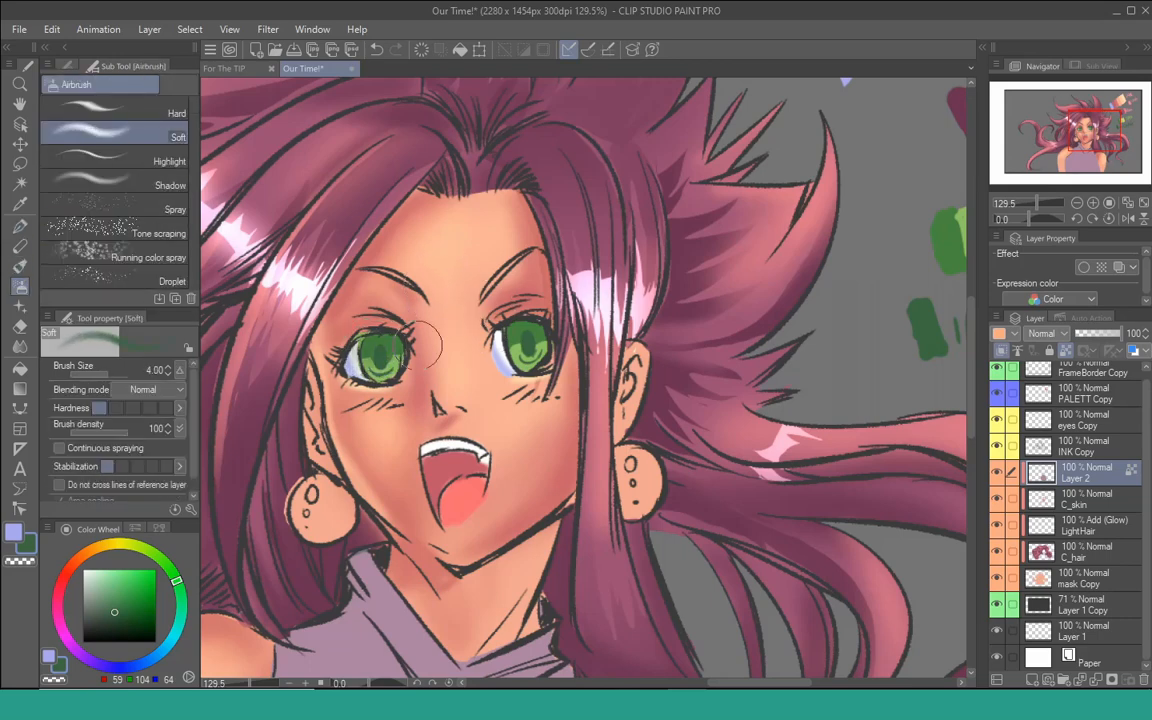
pyautogui.press('[')
pyautogui.press('[')
pyautogui.press('[')
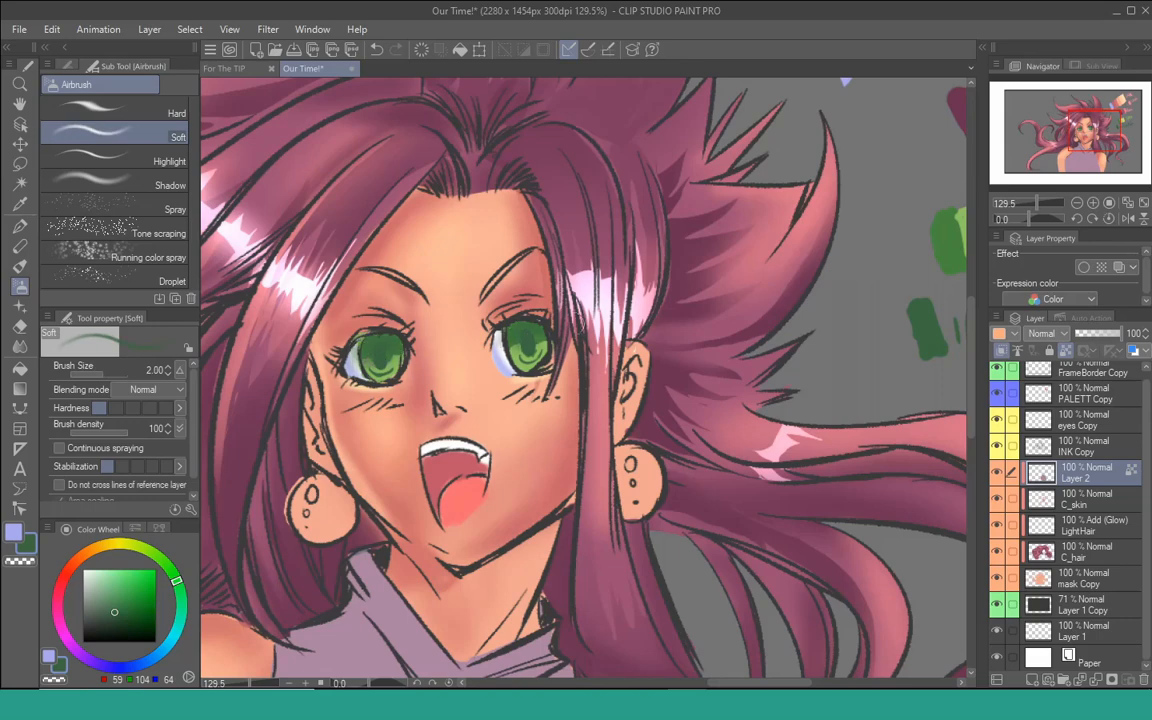
# - Brighten the lower part of both irises with the palette's yellow eye swatch, using the Soft airbrush at sizes 0.70 and 1.20
pyautogui.moveTo(925, 193); pyautogui.dragTo(809, 213)
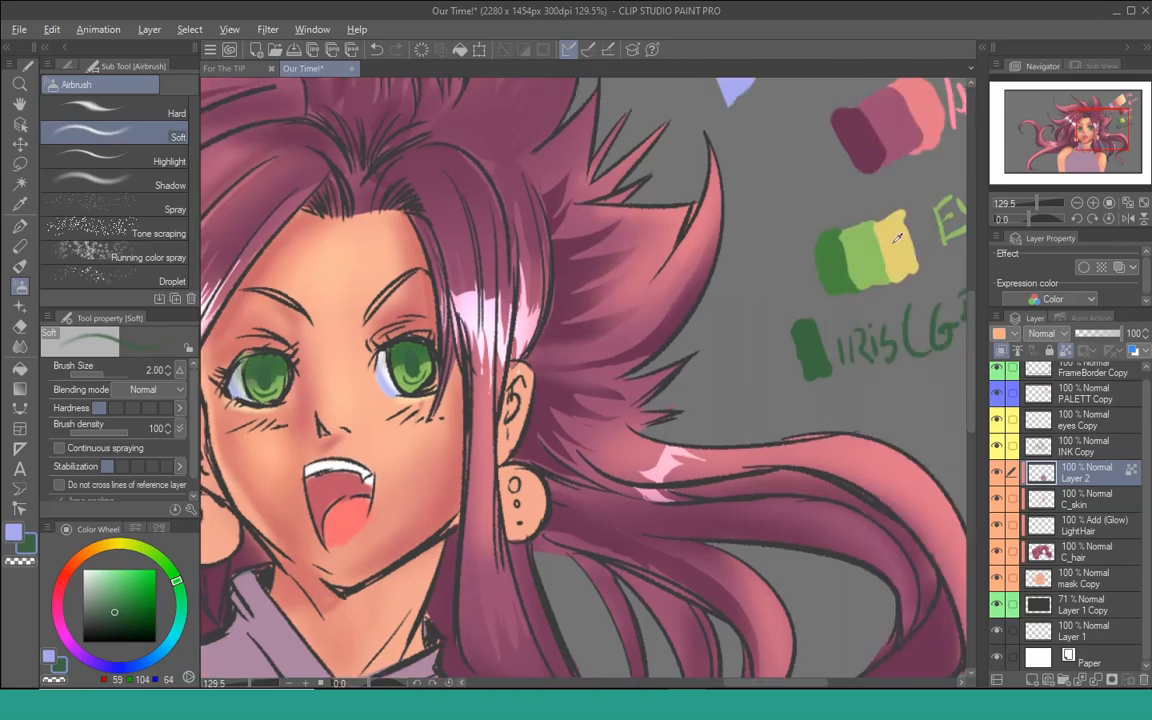
pyautogui.keyDown('alt'); pyautogui.click(905, 240); pyautogui.keyUp('alt')
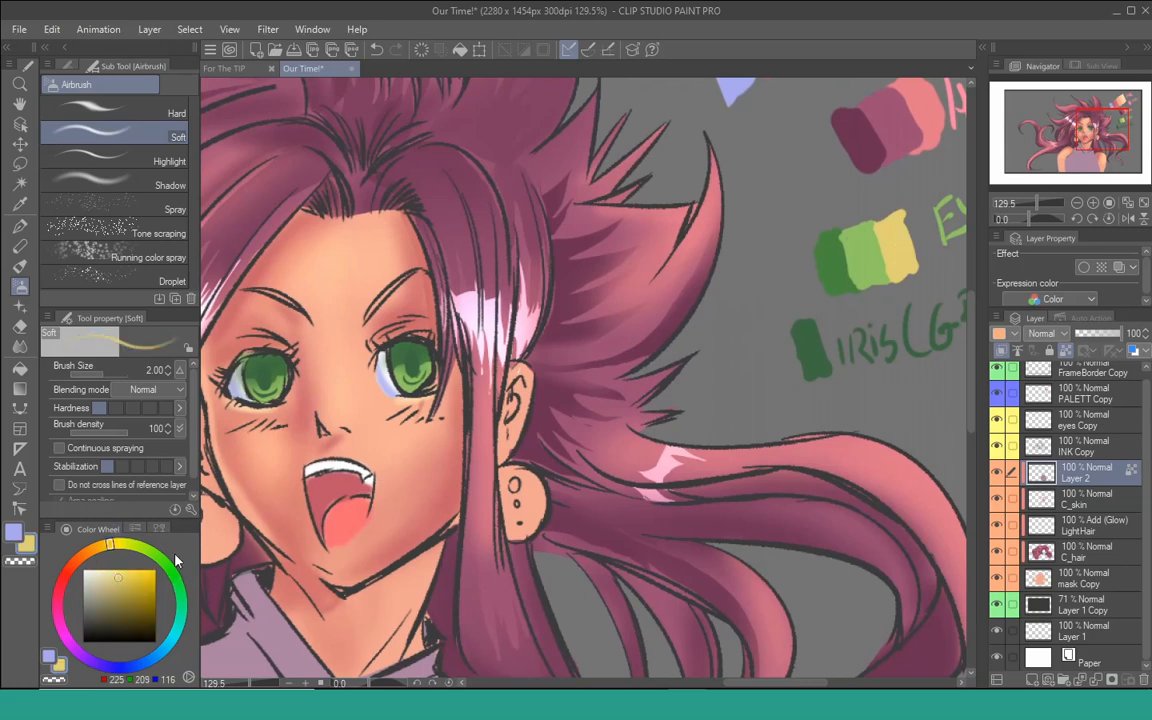
pyautogui.moveTo(433, 414); pyautogui.dragTo(617, 352)
pyautogui.press('[')
pyautogui.press('[')
pyautogui.press('[')
pyautogui.press('[')
pyautogui.press('[')
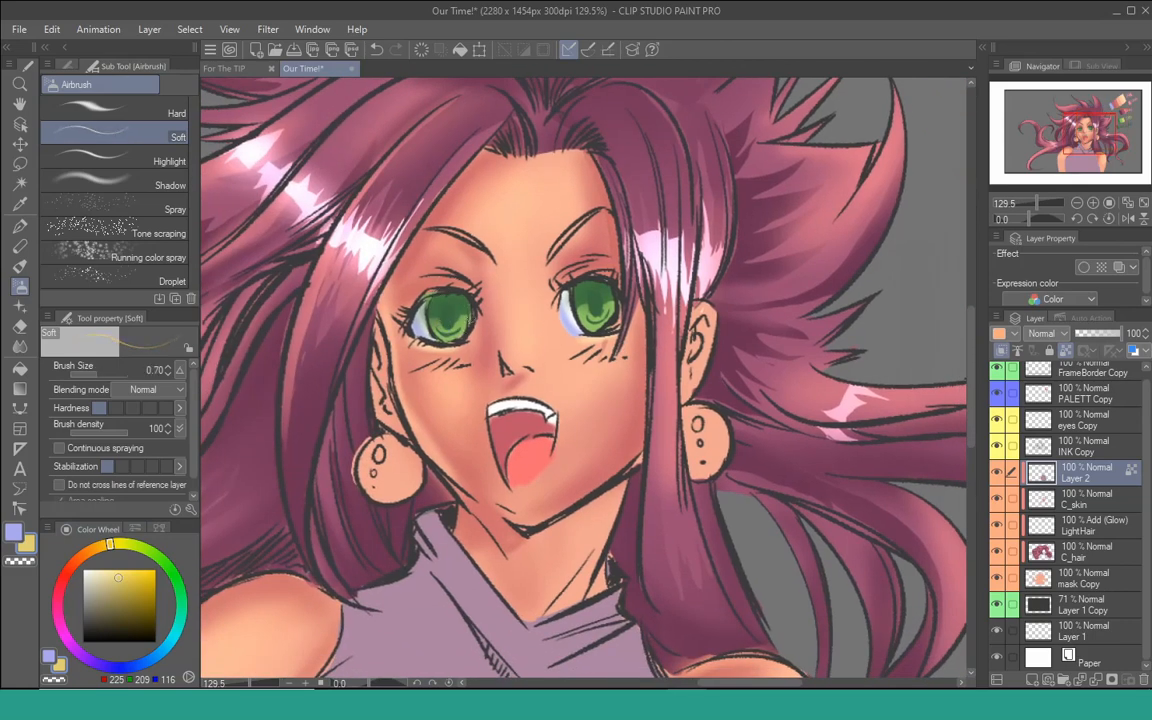
pyautogui.moveTo(435, 332); pyautogui.dragTo(464, 324)
pyautogui.press(']')
pyautogui.press(']')
pyautogui.press(']')
pyautogui.press(']')
pyautogui.moveTo(586, 312)
pyautogui.mouseDown()
pyautogui.moveTo(607, 287)
pyautogui.moveTo(606, 321)
pyautogui.mouseUp()
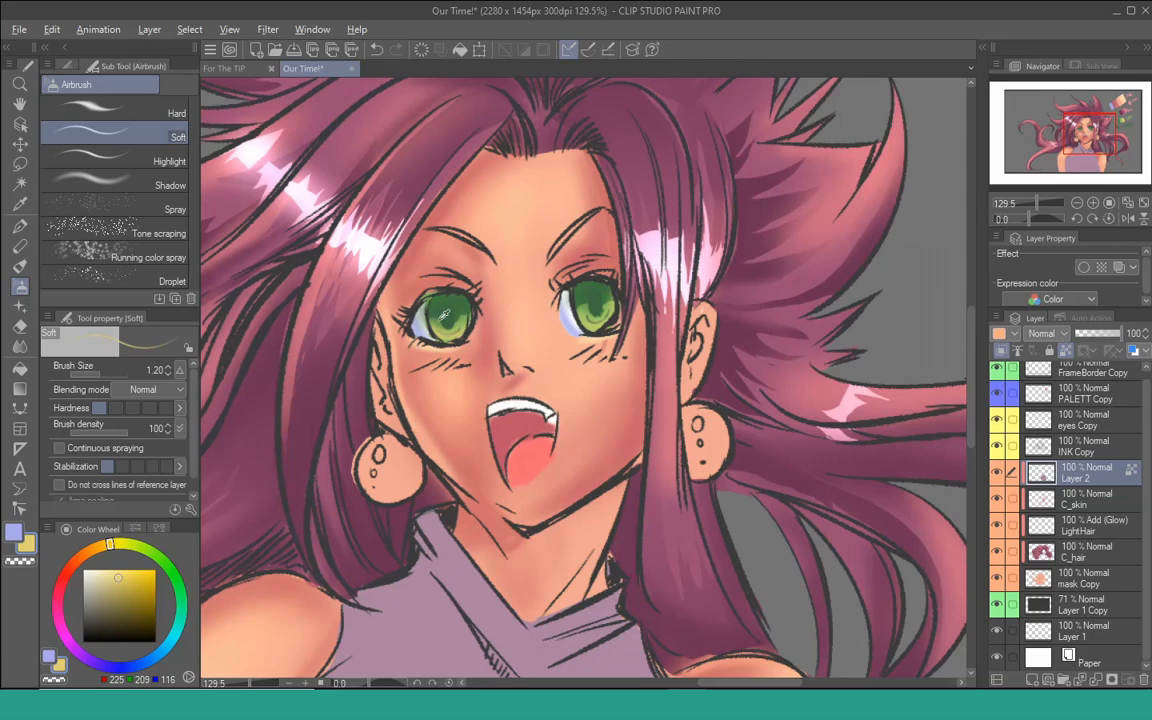
# - Draw fine dark green detail lines in the lower part of both irises with the G-pen at size 0.80
pyautogui.keyDown('alt'); pyautogui.click(452, 311); pyautogui.keyUp('alt')
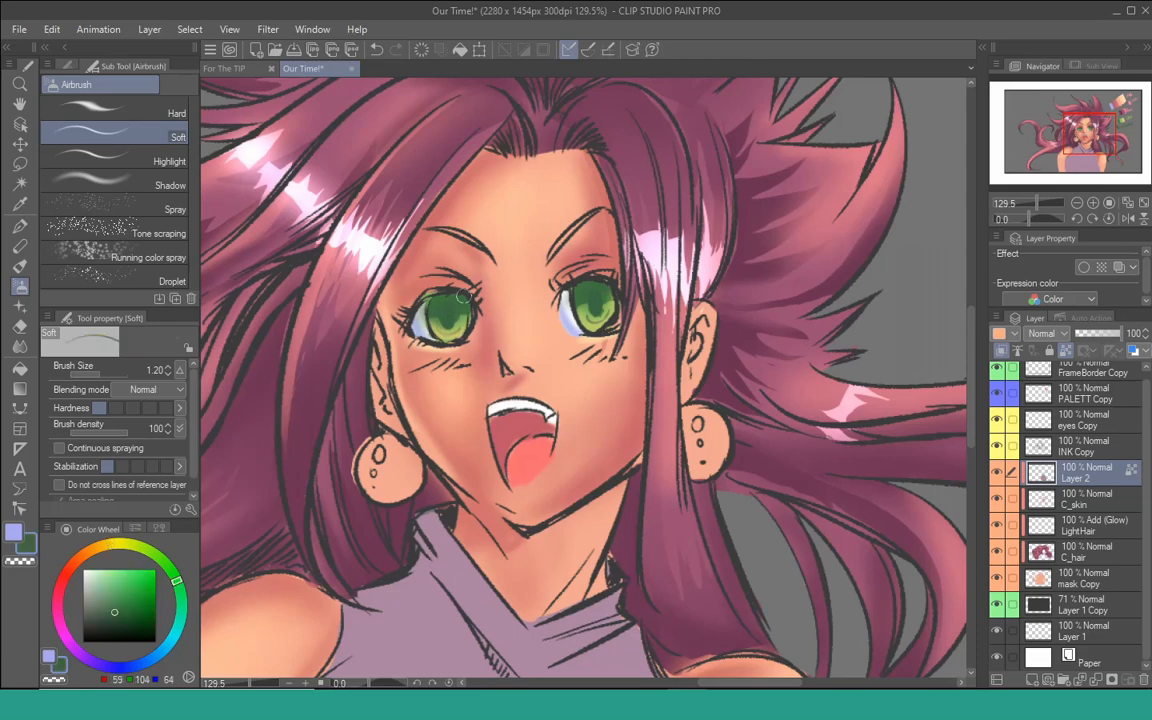
pyautogui.press('p')
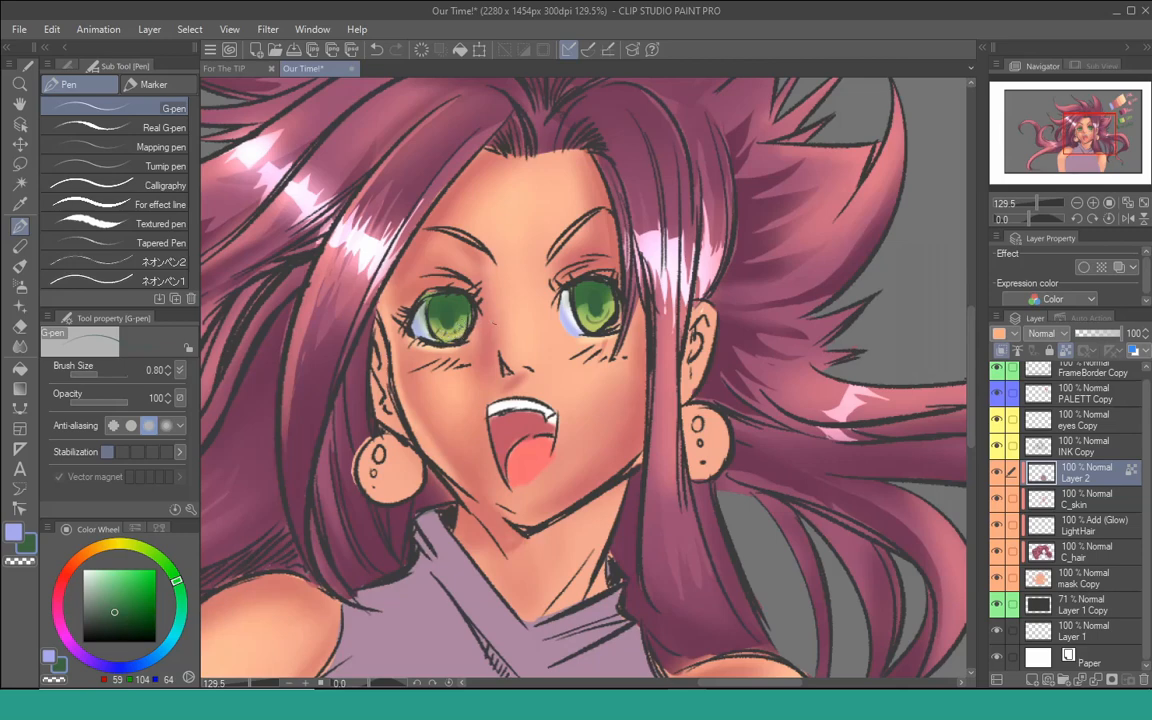
pyautogui.moveTo(590, 317)
pyautogui.mouseDown()
pyautogui.moveTo(602, 325)
pyautogui.moveTo(591, 335)
pyautogui.mouseUp()
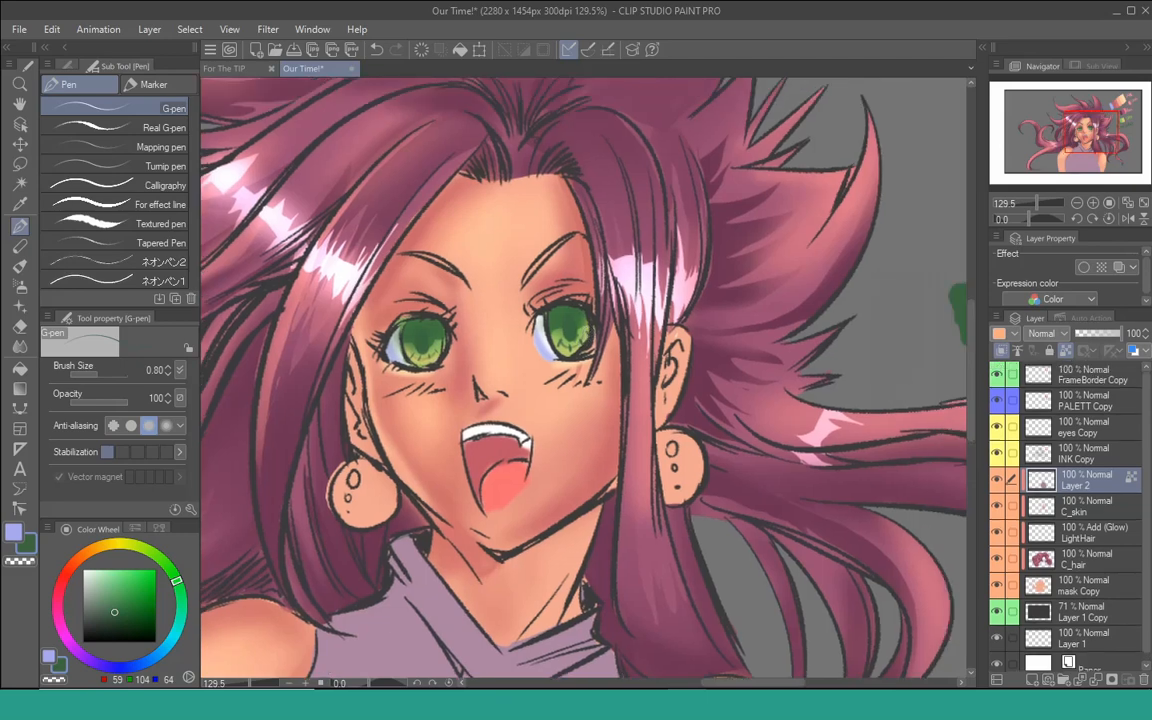
pyautogui.moveTo(509, 464); pyautogui.dragTo(478, 452)
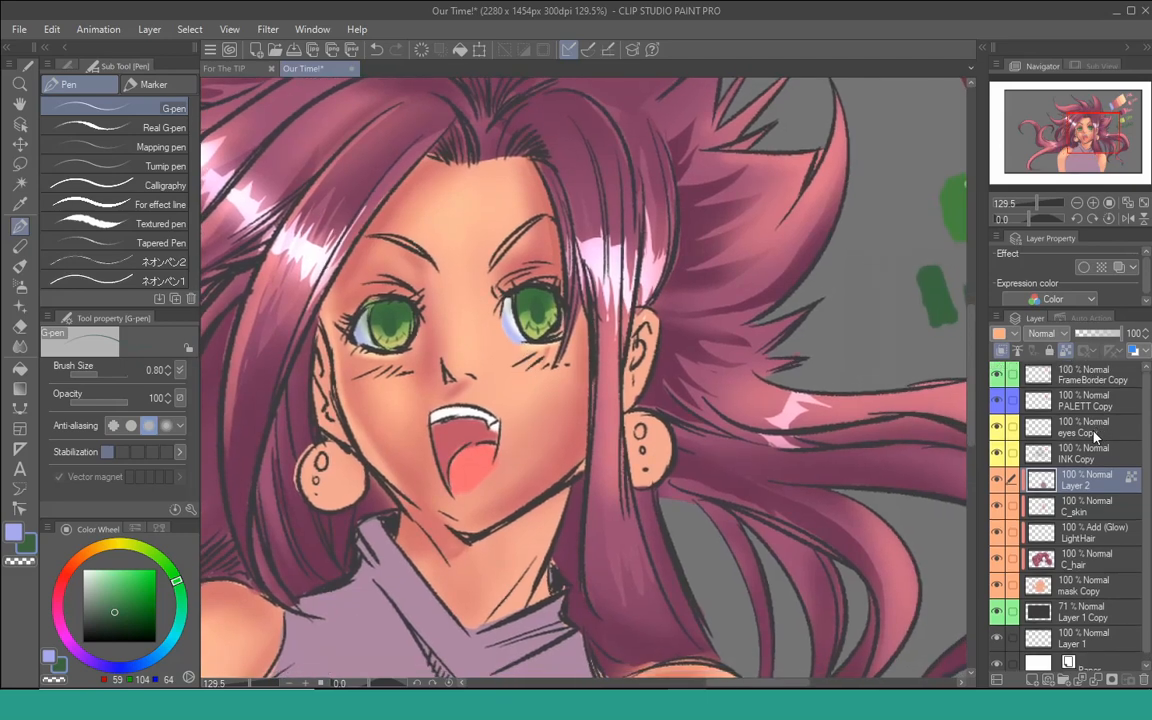
# - Add a layer named WhiteColor above eyes Copy and set its blending mode to Add (Glow)
pyautogui.click(1090, 438)
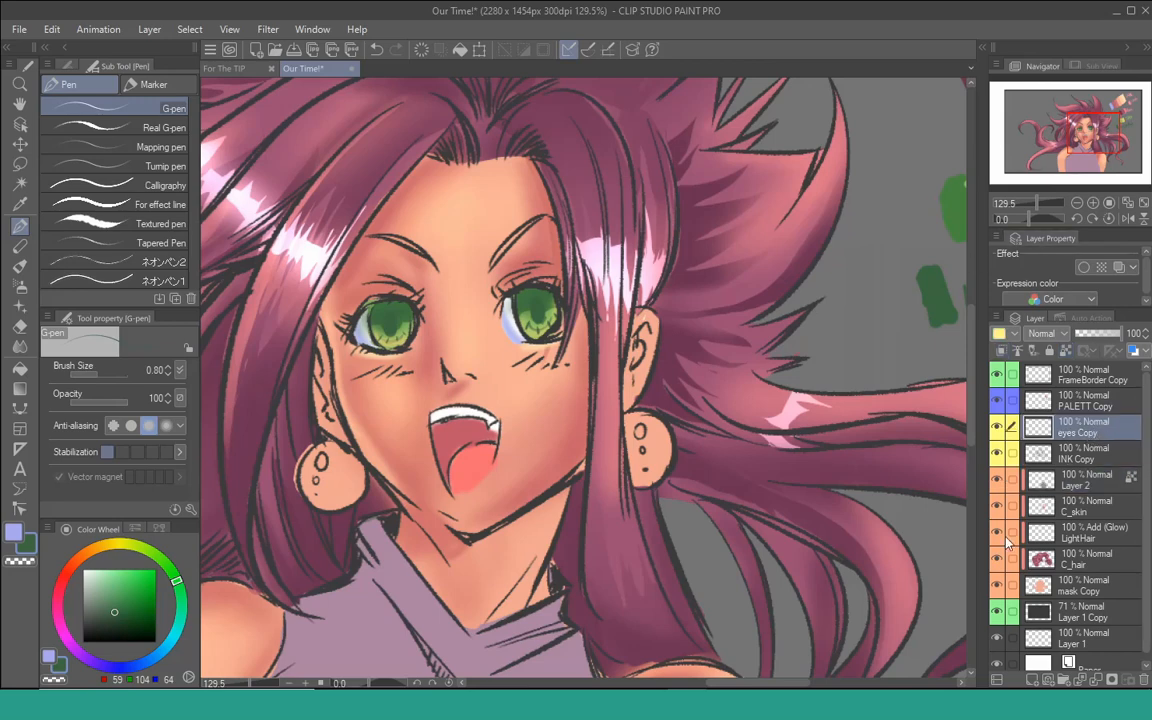
pyautogui.hotkey('ctrl', 'shift', 'n')
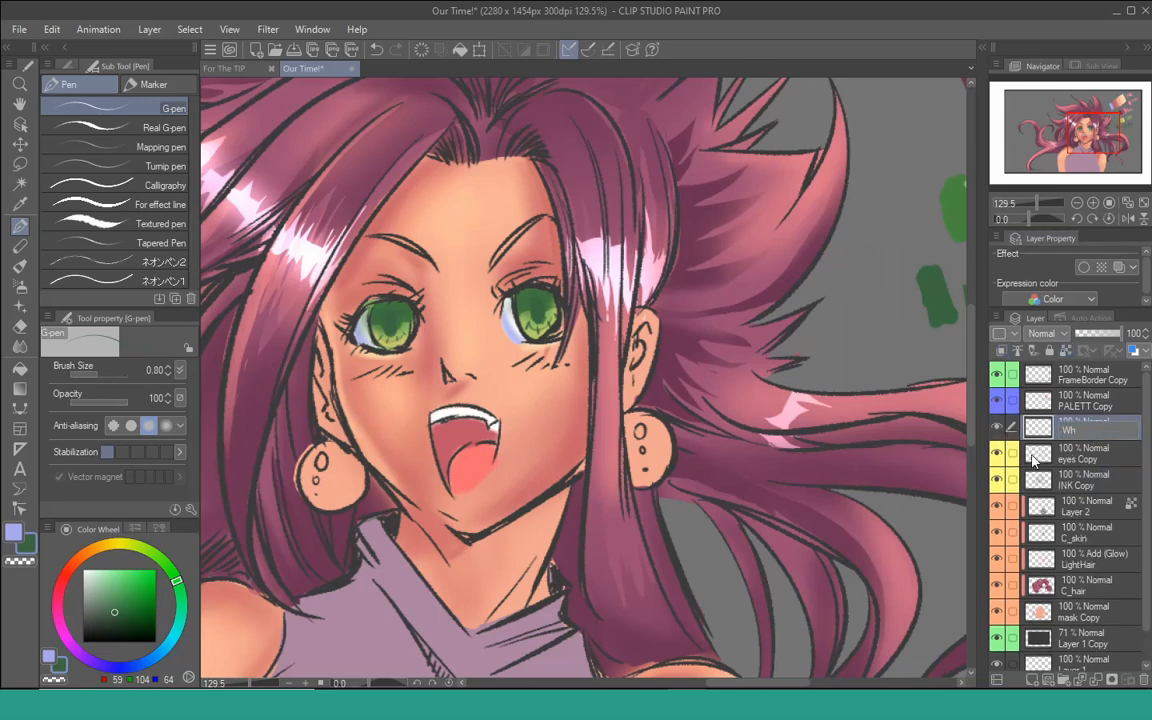
pyautogui.write('olor')
pyautogui.click(1045, 333)
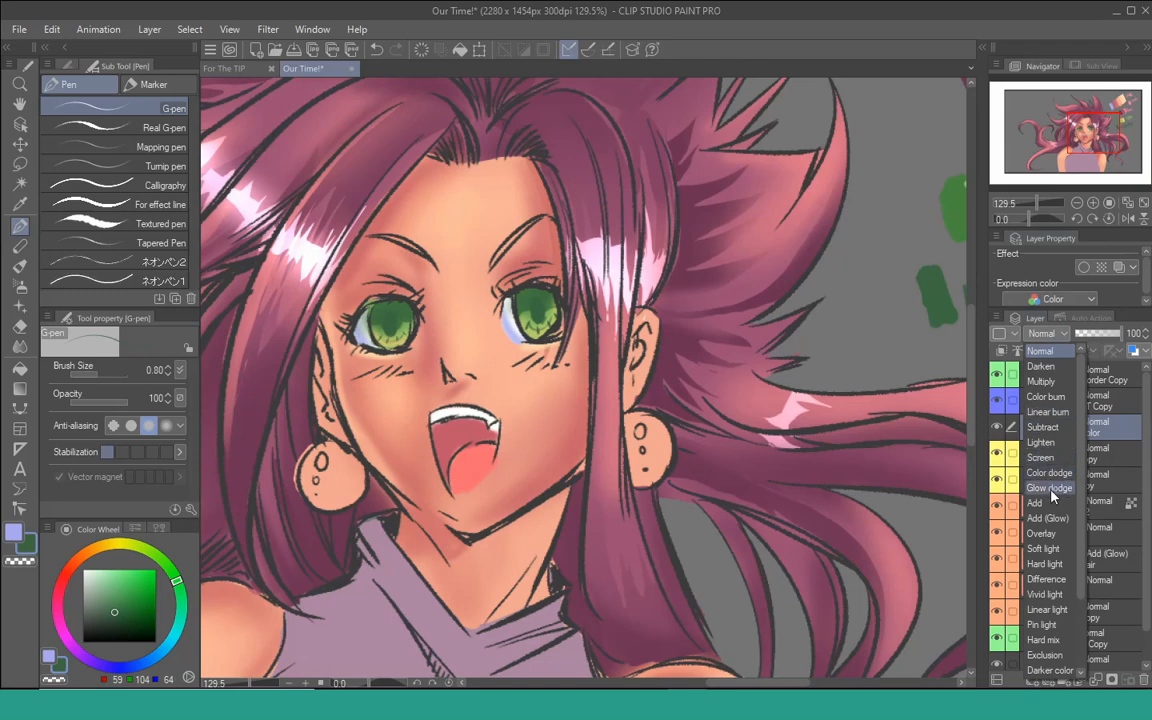
pyautogui.click(1045, 463)
# - Paint large and small pale green-white highlights in both eyes on the WhiteColor layer, using the G-pen at sizes 0.80 and 1.50
pyautogui.moveTo(403, 309); pyautogui.dragTo(548, 347)
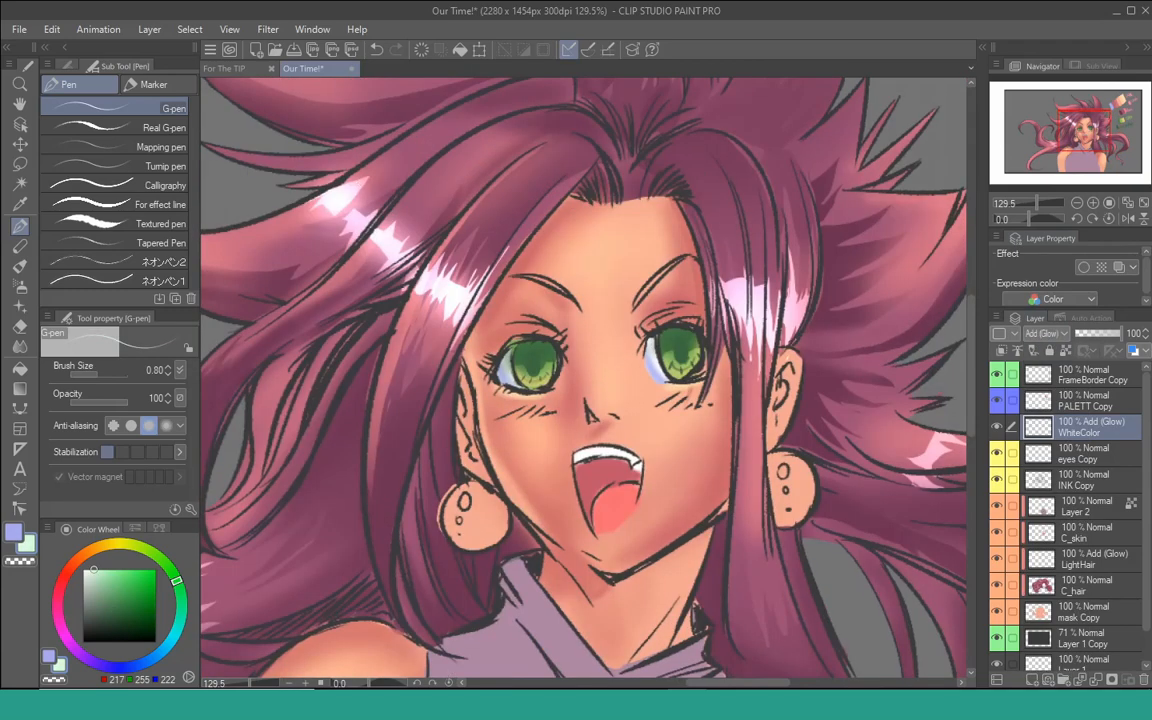
pyautogui.moveTo(550, 292); pyautogui.dragTo(530, 297)
pyautogui.moveTo(497, 357); pyautogui.dragTo(492, 347)
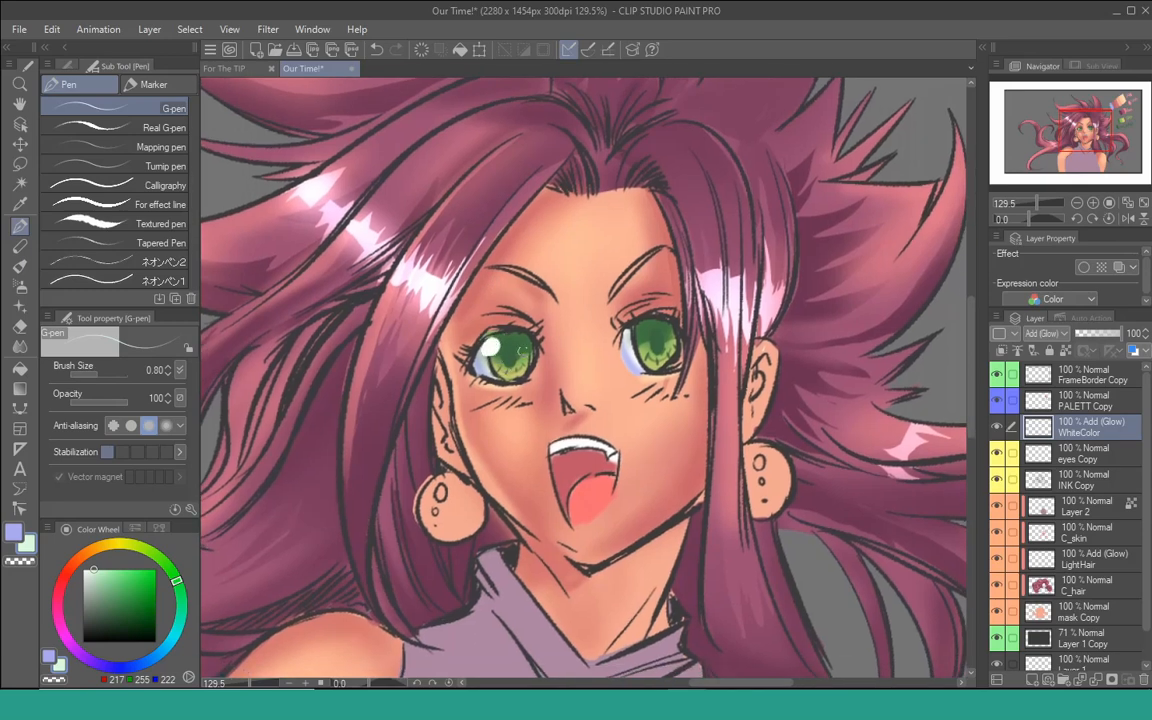
pyautogui.press(']')
pyautogui.press(']')
pyautogui.press(']')
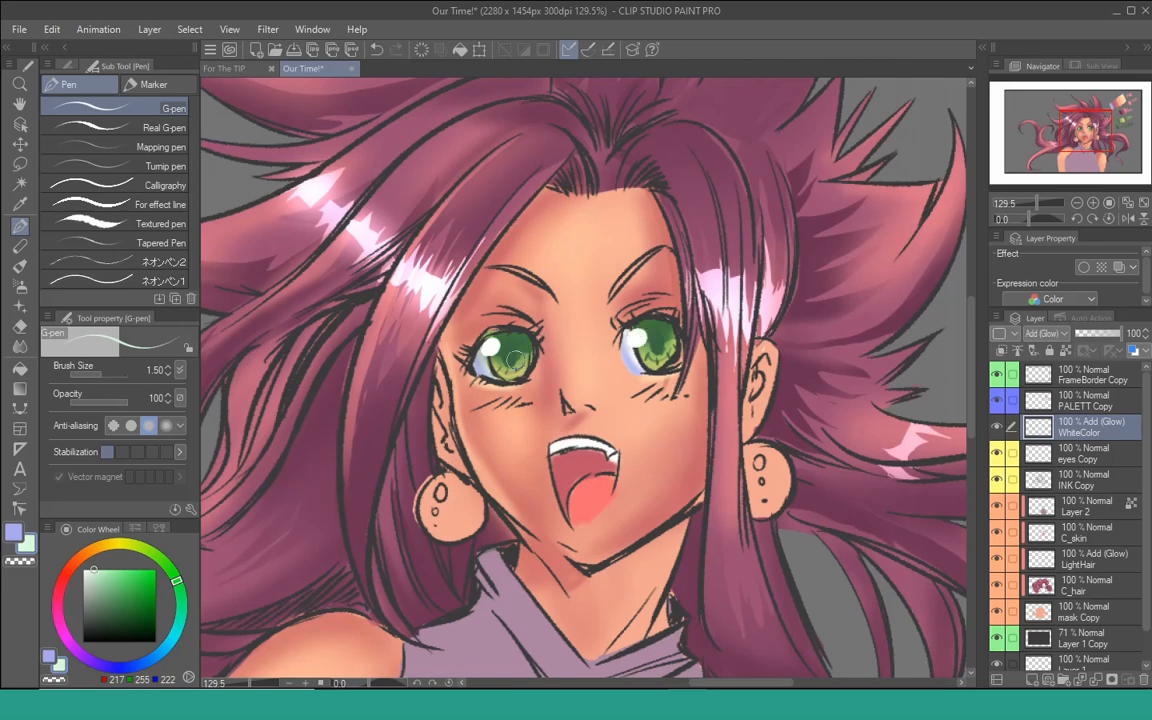
pyautogui.moveTo(508, 346); pyautogui.dragTo(503, 345)
pyautogui.press('[')
pyautogui.press('[')
pyautogui.press('[')
pyautogui.click(676, 355)
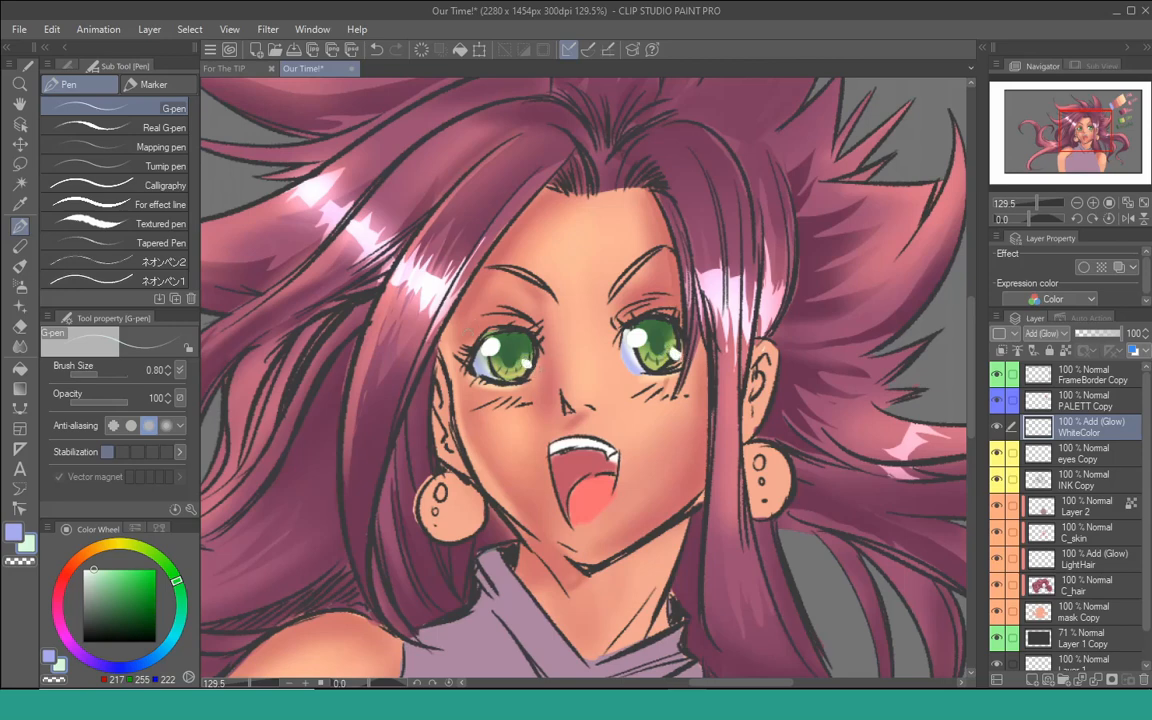
# - Add a soft glow around the highlights of both eyes in pale green-white, using the Soft airbrush at size 3.00
pyautogui.press('b')
pyautogui.press('b')
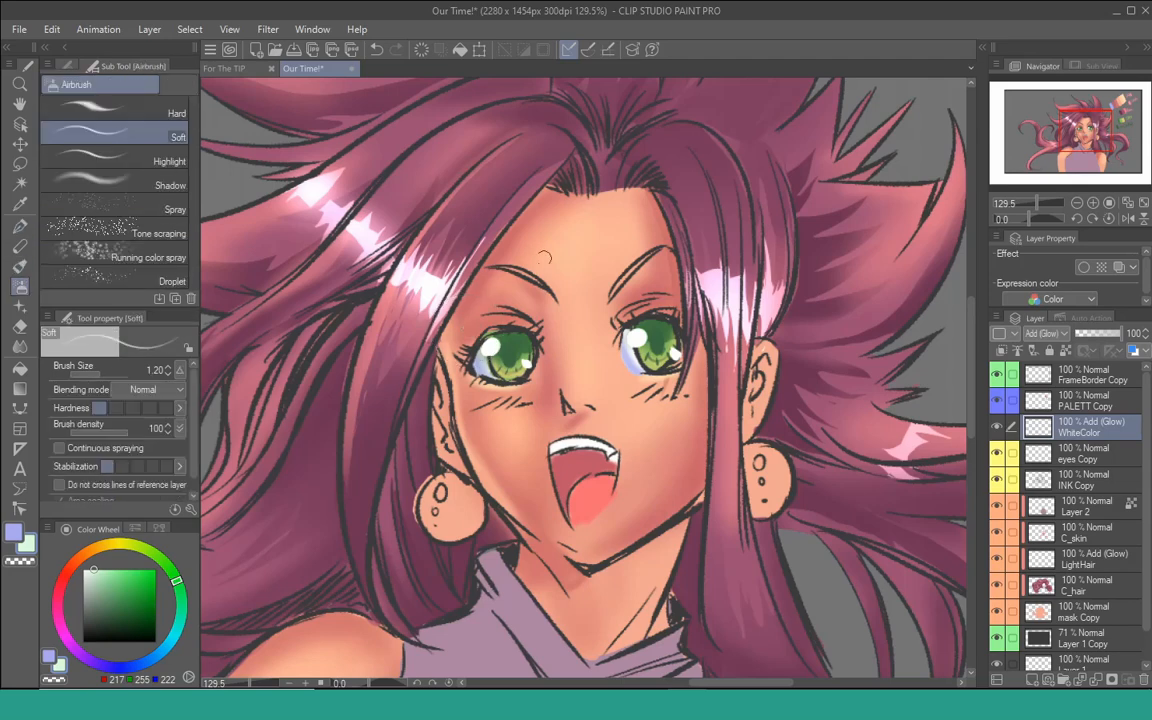
pyautogui.press(']')
pyautogui.press(']')
pyautogui.press(']')
pyautogui.press(']')
pyautogui.press(']')
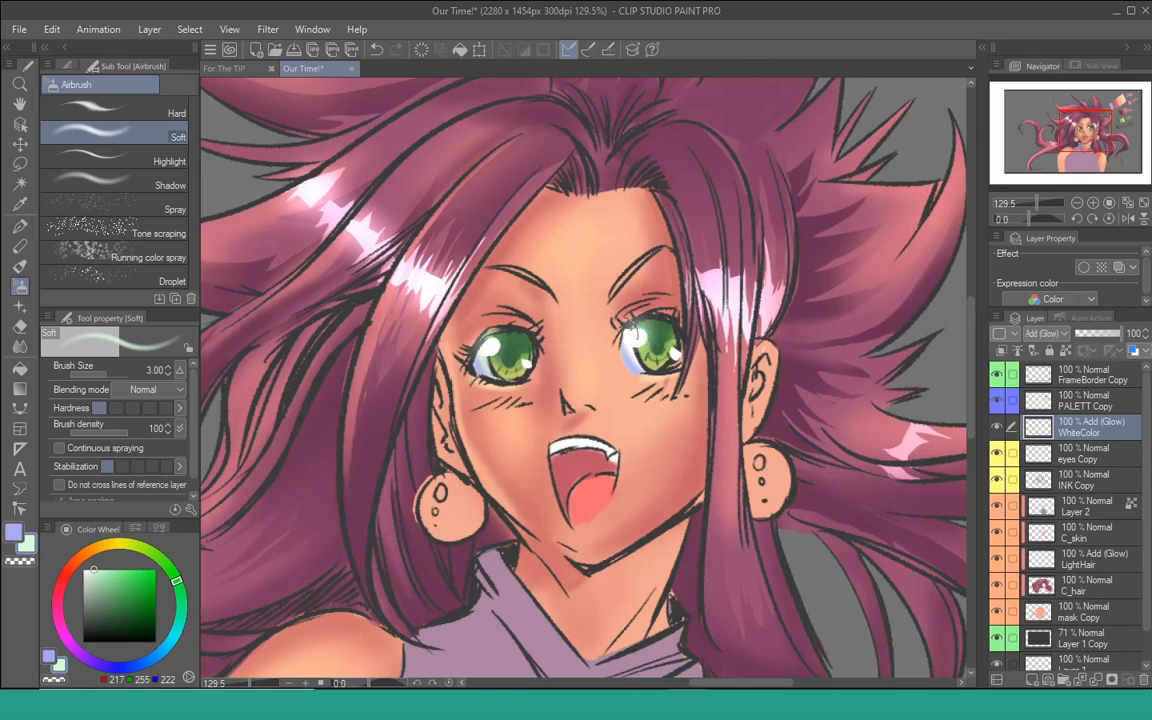
# - Add tiny pale sparkles to both irises with the Soft airbrush at size 0.25 and undo the last stray stroke
pyautogui.press('[')
pyautogui.press('[')
pyautogui.press('[')
pyautogui.press('[')
pyautogui.press('[')
pyautogui.press('[')
pyautogui.press('[')
pyautogui.press('[')
pyautogui.press('[')
pyautogui.press('[')
pyautogui.press('[')
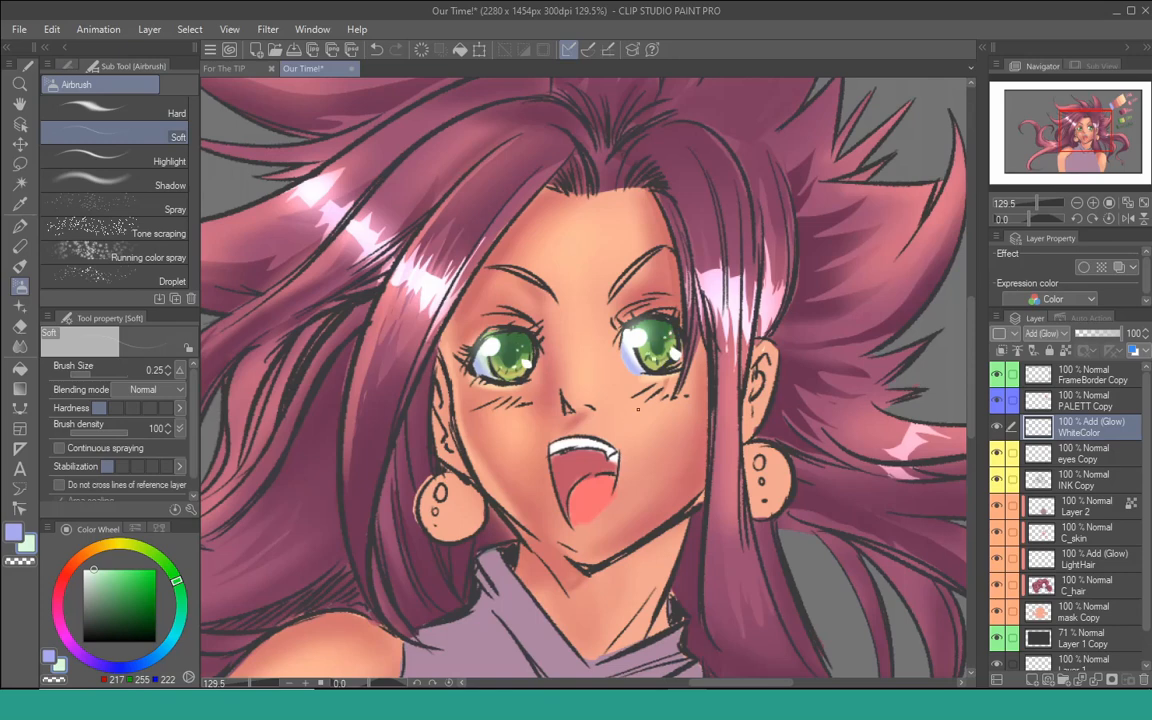
pyautogui.moveTo(635, 418); pyautogui.dragTo(543, 381)
pyautogui.hotkey('ctrl', 'z')
pyautogui.hotkey('ctrl', 'space')
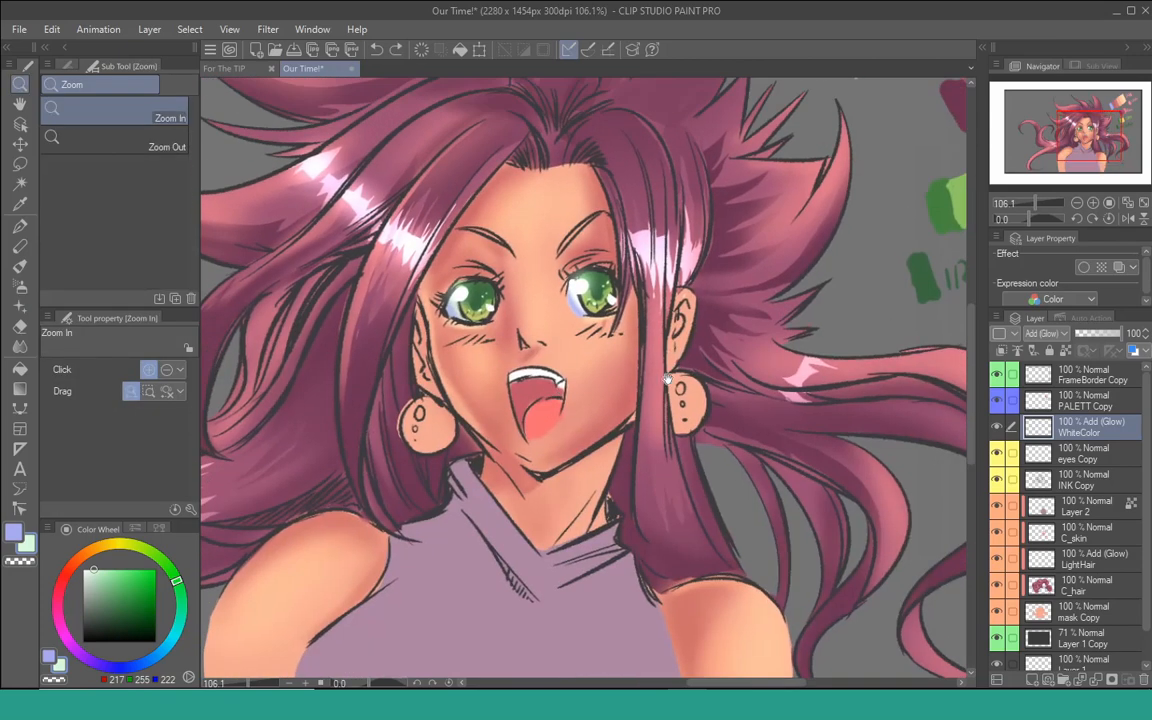
# - Pick the palette's dark green and light green eye swatches as the main and sub drawing colors
pyautogui.moveTo(666, 378); pyautogui.dragTo(553, 380)
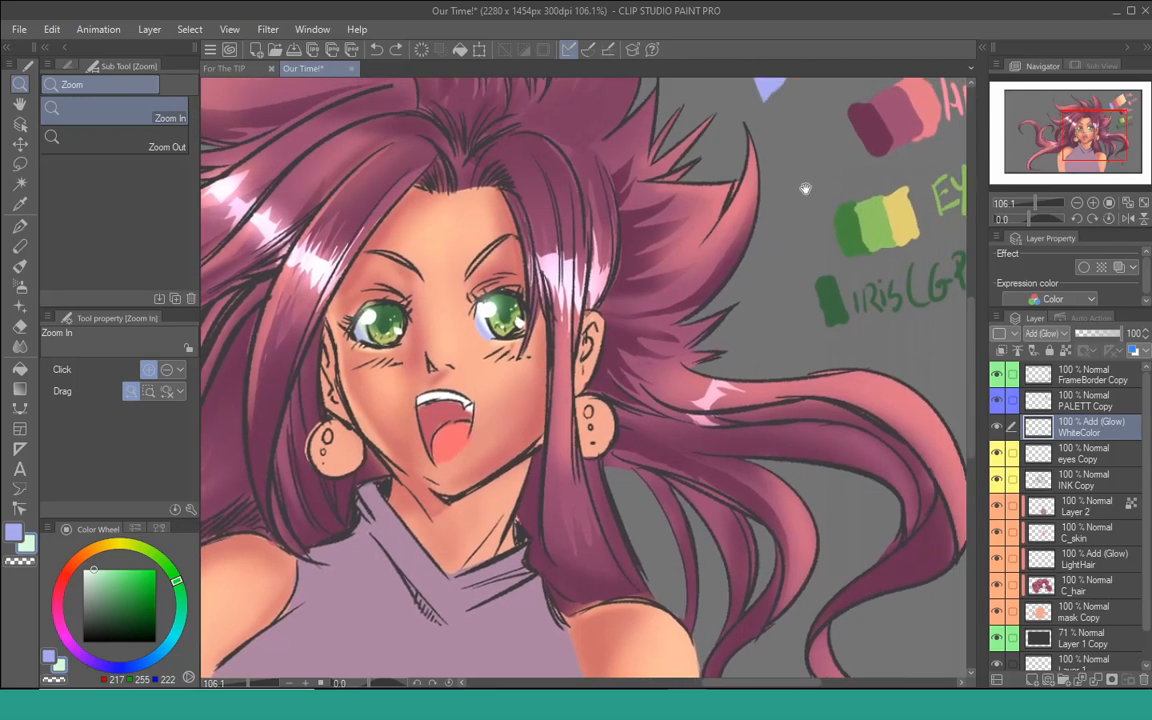
pyautogui.press('p')
pyautogui.moveTo(866, 216); pyautogui.dragTo(886, 236)
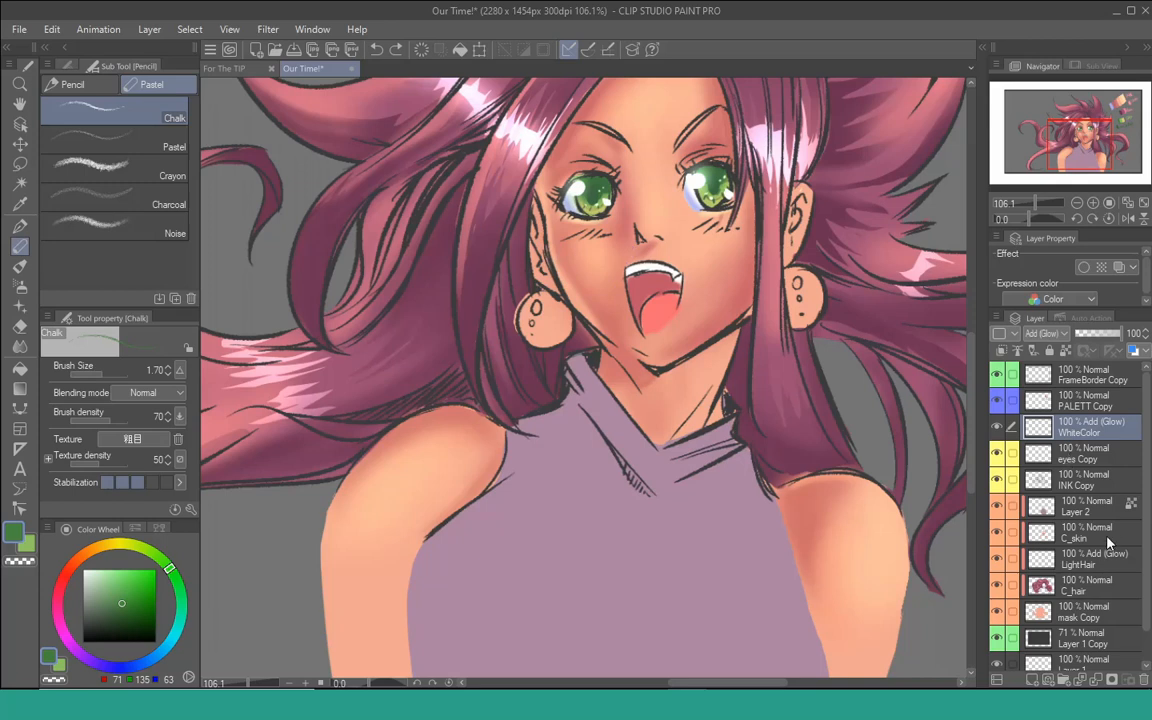
# - Rename Layer 2 as DetailLayer and unlock its transparent pixels
pyautogui.click(1101, 513)
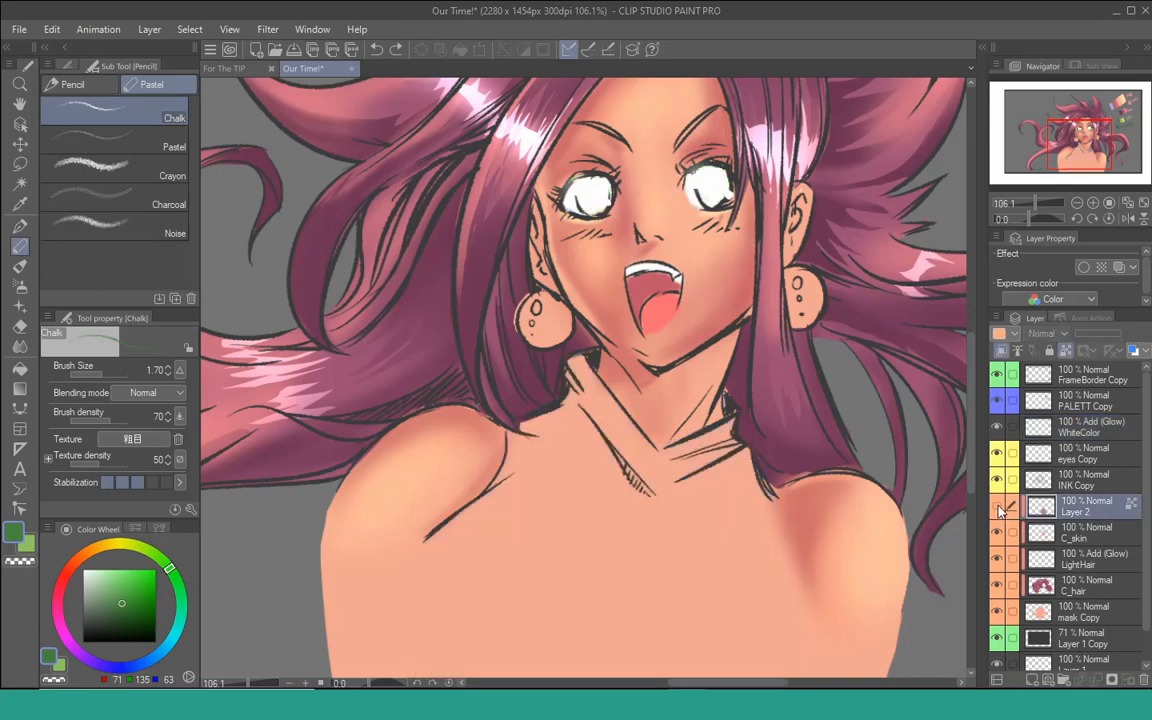
pyautogui.doubleClick(1083, 513)
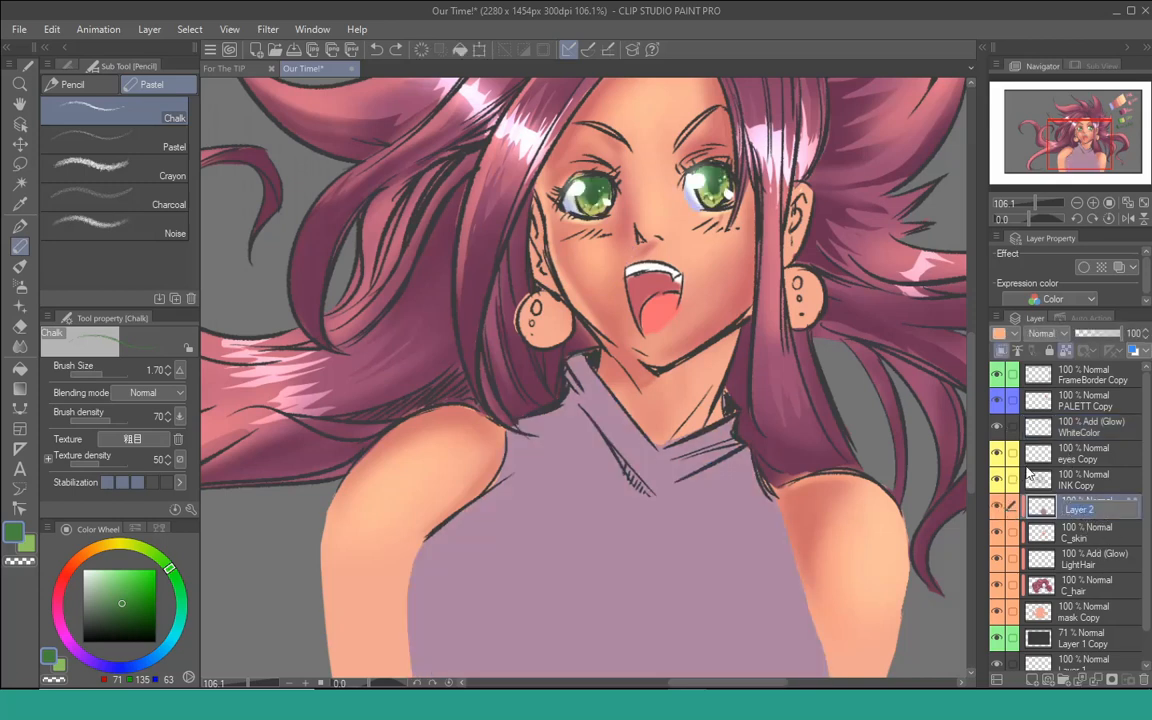
pyautogui.write('DetailLayer')
pyautogui.press('Return')
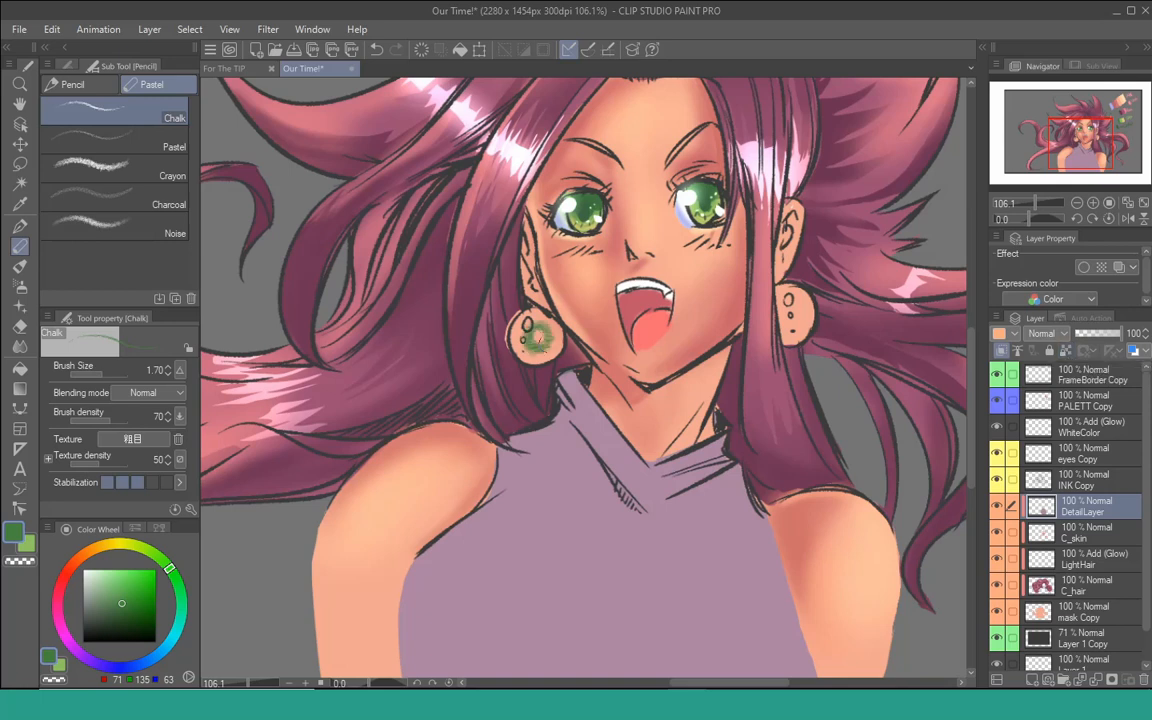
# - Paint both earrings in the light green color on DetailLayer, using the G-pen at size 1.50
pyautogui.press('p')
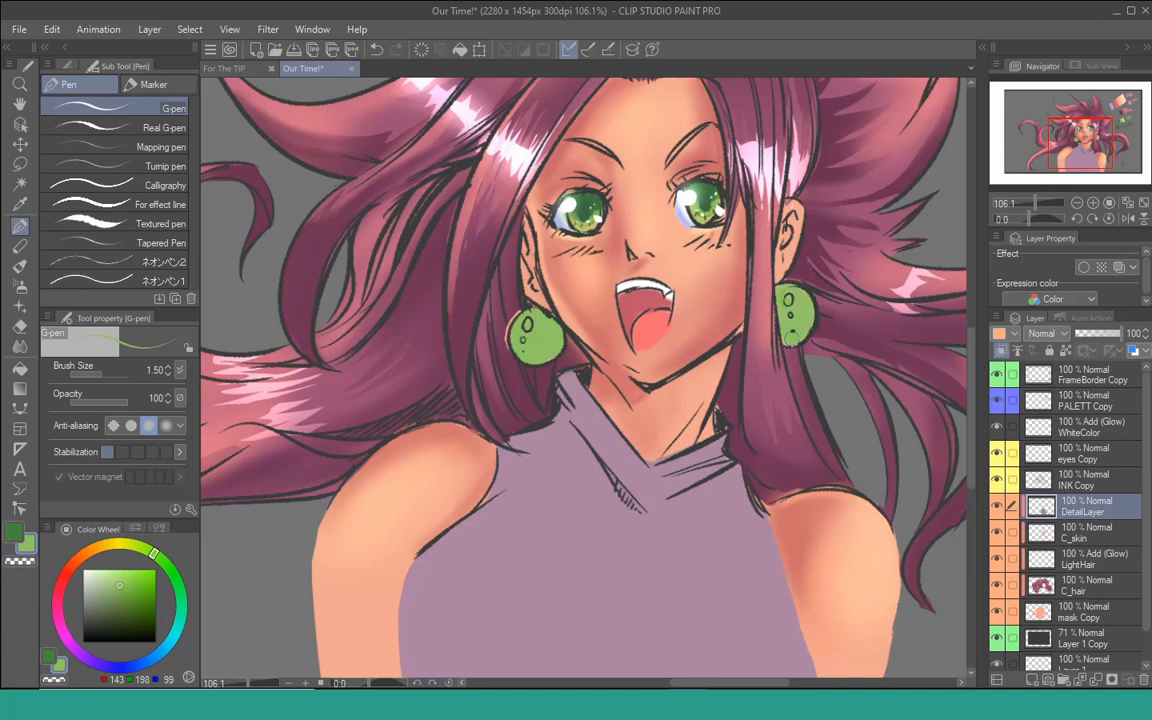
# - Touch up the hair edges beside the left earring and above the shoulder on C_hair, using the G-pen with sampled hair colors
pyautogui.click(1088, 585)
pyautogui.press('e')
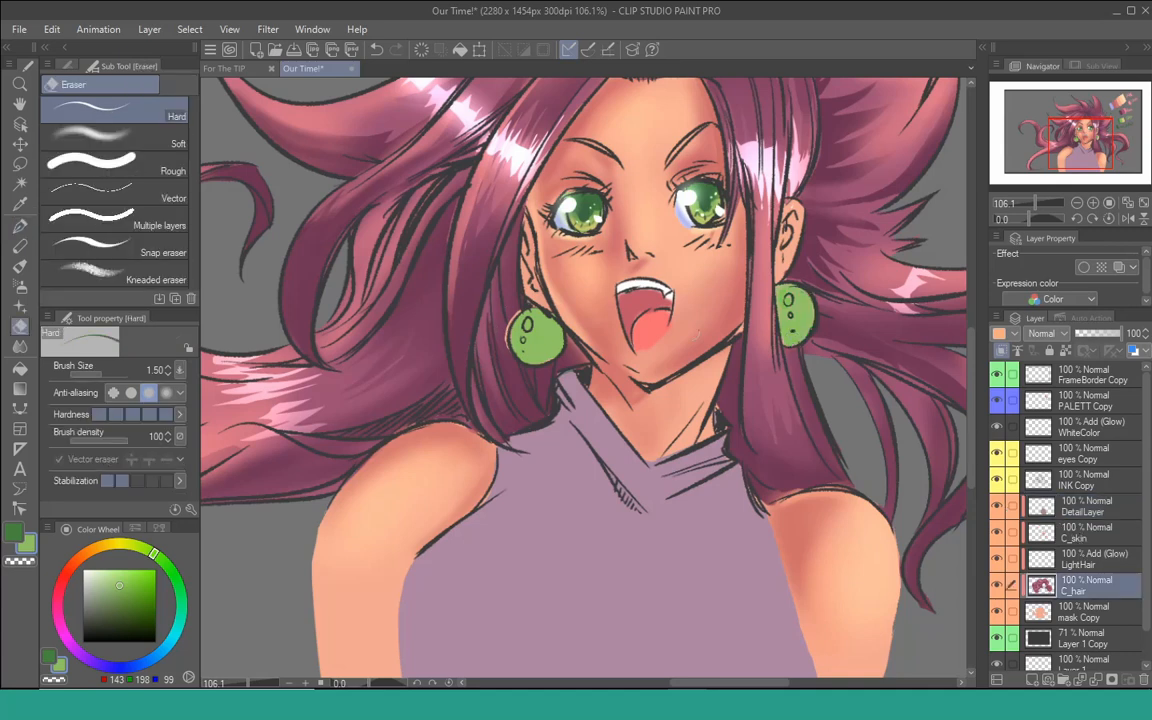
pyautogui.press('p')
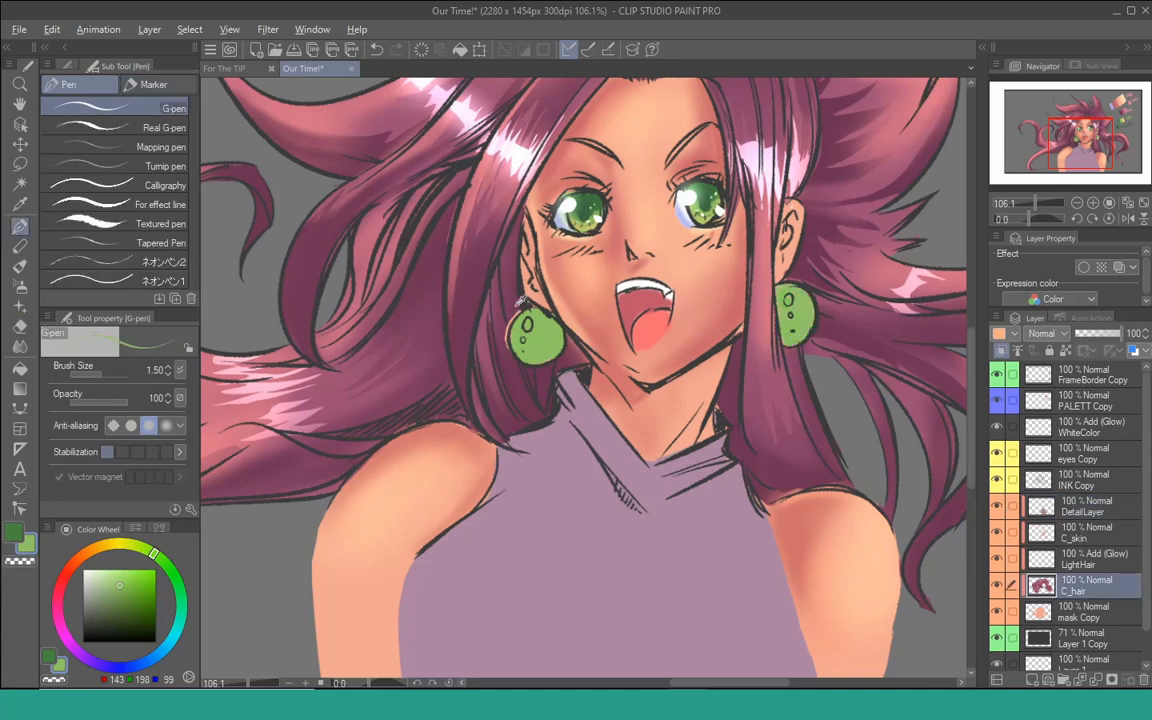
pyautogui.keyDown('alt'); pyautogui.click(512, 312); pyautogui.keyUp('alt')
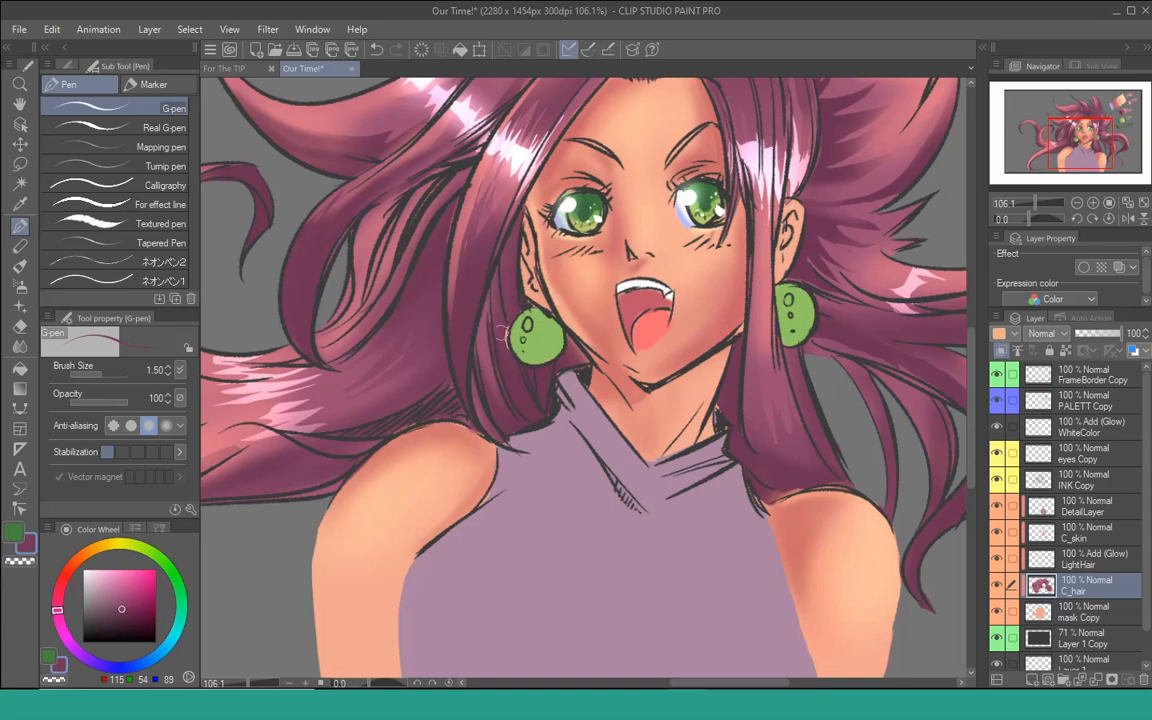
pyautogui.keyDown('alt'); pyautogui.click(508, 320); pyautogui.keyUp('alt')
pyautogui.moveTo(509, 320); pyautogui.dragTo(506, 333)
pyautogui.moveTo(730, 391)
pyautogui.mouseDown()
pyautogui.moveTo(717, 399)
pyautogui.moveTo(697, 351)
pyautogui.mouseUp()
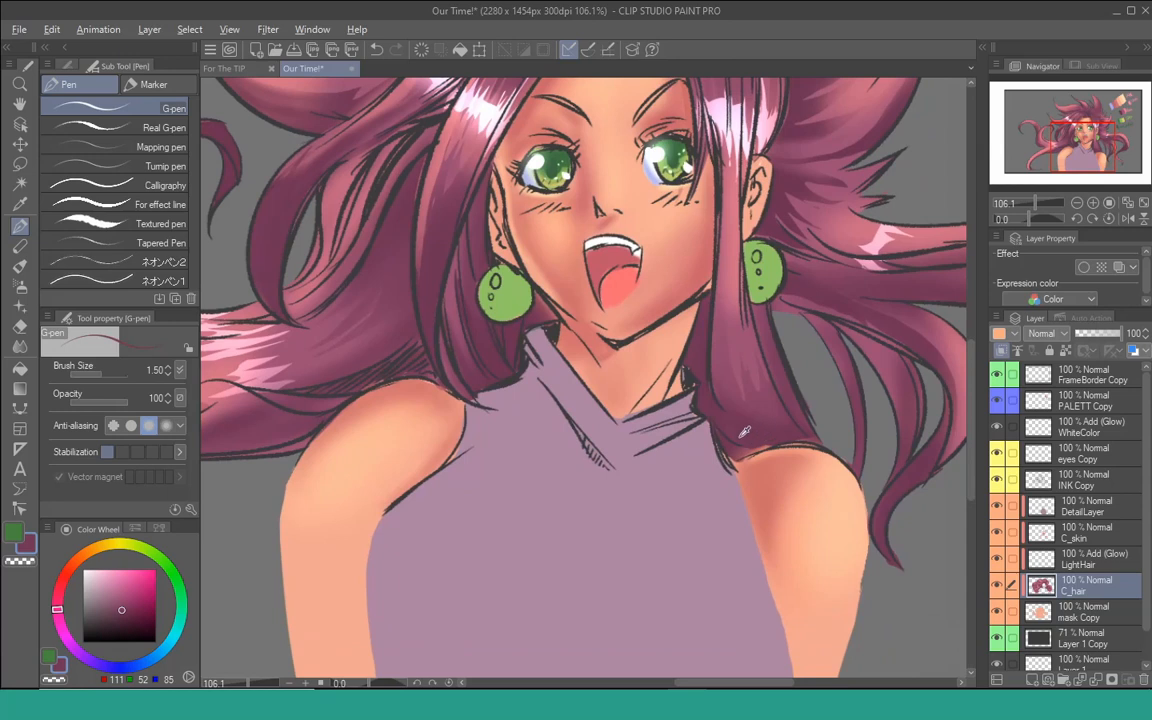
pyautogui.keyDown('alt'); pyautogui.click(738, 437); pyautogui.keyUp('alt')
# - Clean up stray color along the tops of both shoulders on C_skin with the Hard eraser at size 1.50
pyautogui.click(1049, 528)
pyautogui.press('e')
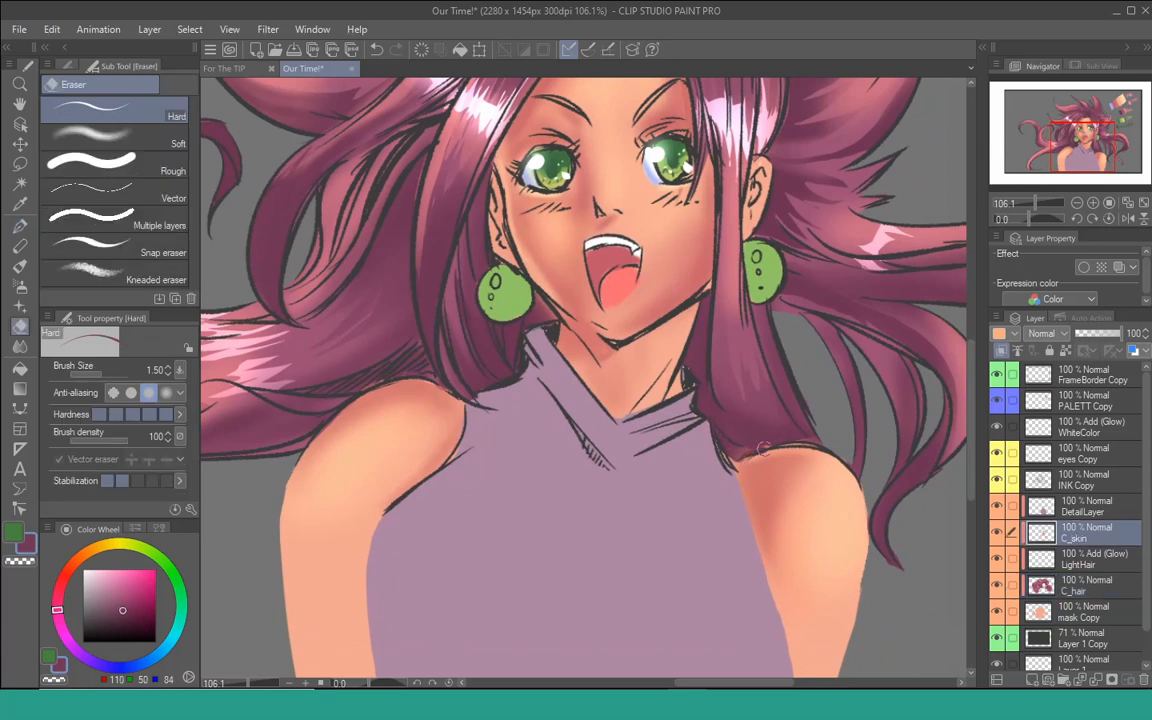
pyautogui.scroll(1, 447, 367)
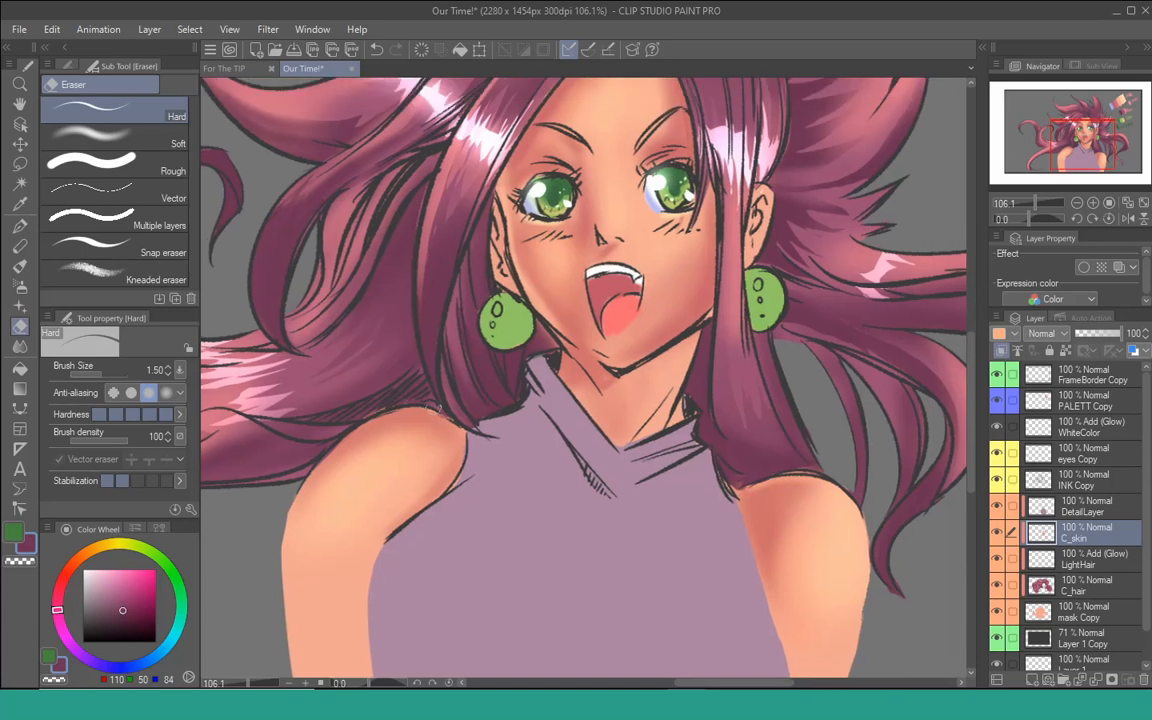
pyautogui.scroll(1, 656, 361)
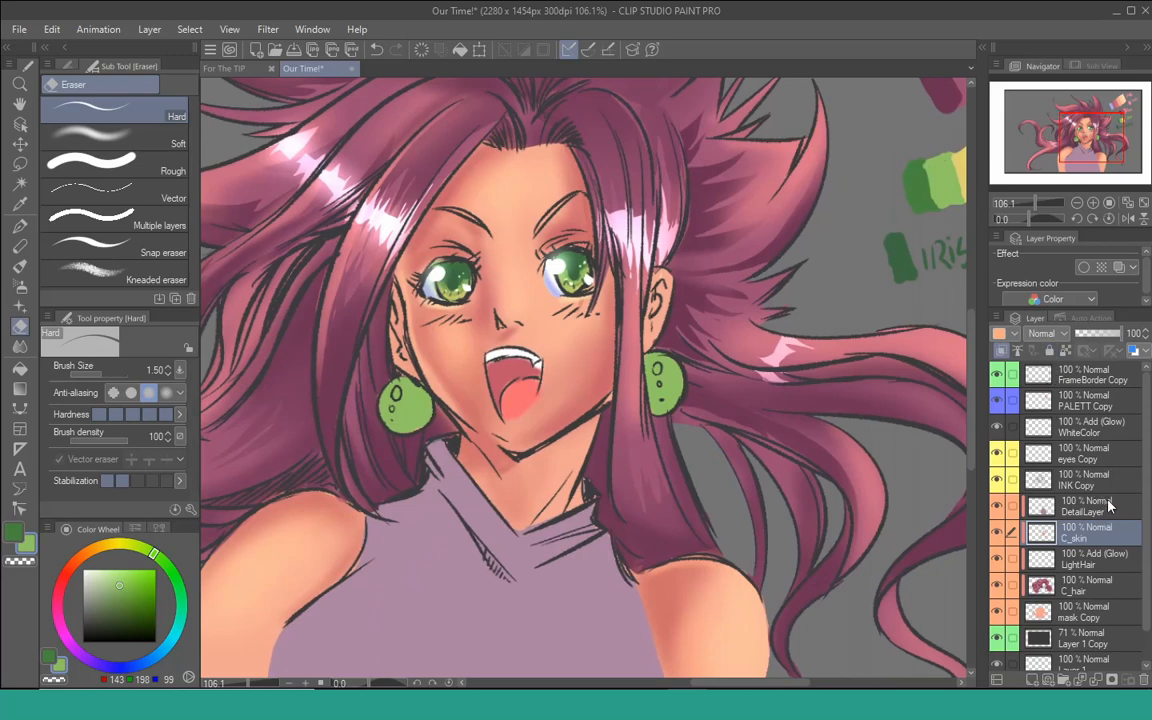
# - Lock DetailLayer's transparent pixels and shade the left earring's lower edge dark green with the Soft airbrush at size 4.00
pyautogui.click(1103, 507)
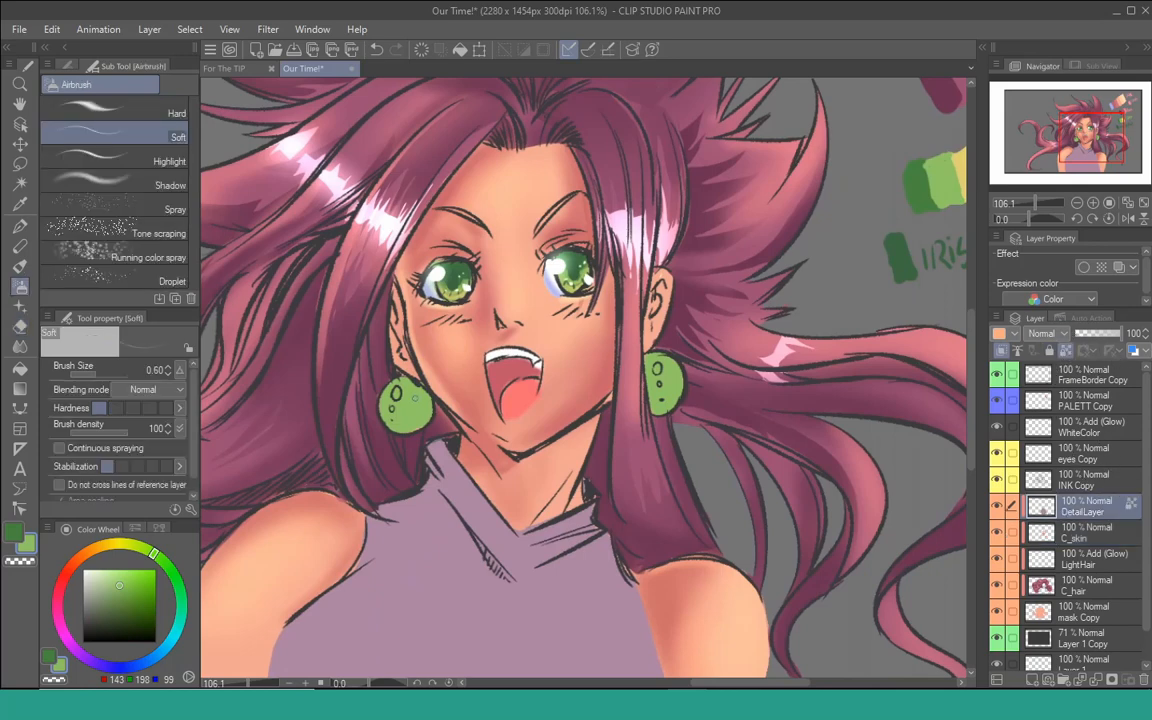
pyautogui.press(']')
pyautogui.press(']')
pyautogui.press(']')
pyautogui.press('x')
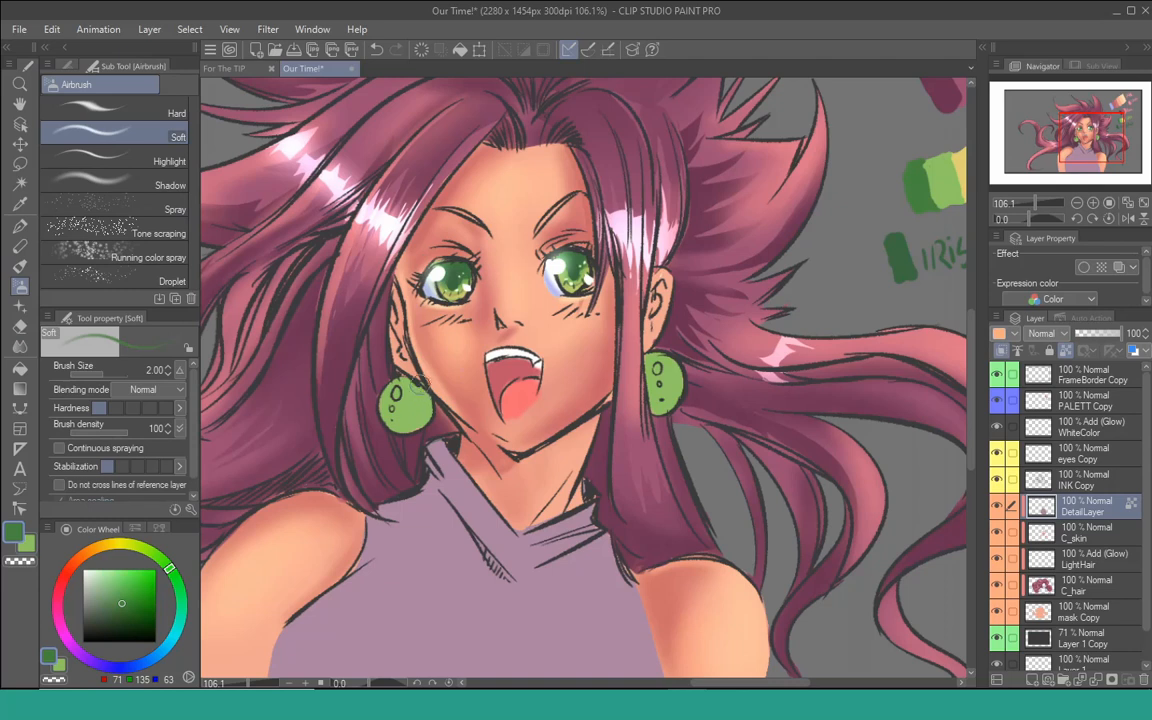
pyautogui.press(']')
pyautogui.press(']')
pyautogui.press(']')
pyautogui.press(']')
pyautogui.moveTo(436, 402); pyautogui.dragTo(409, 432)
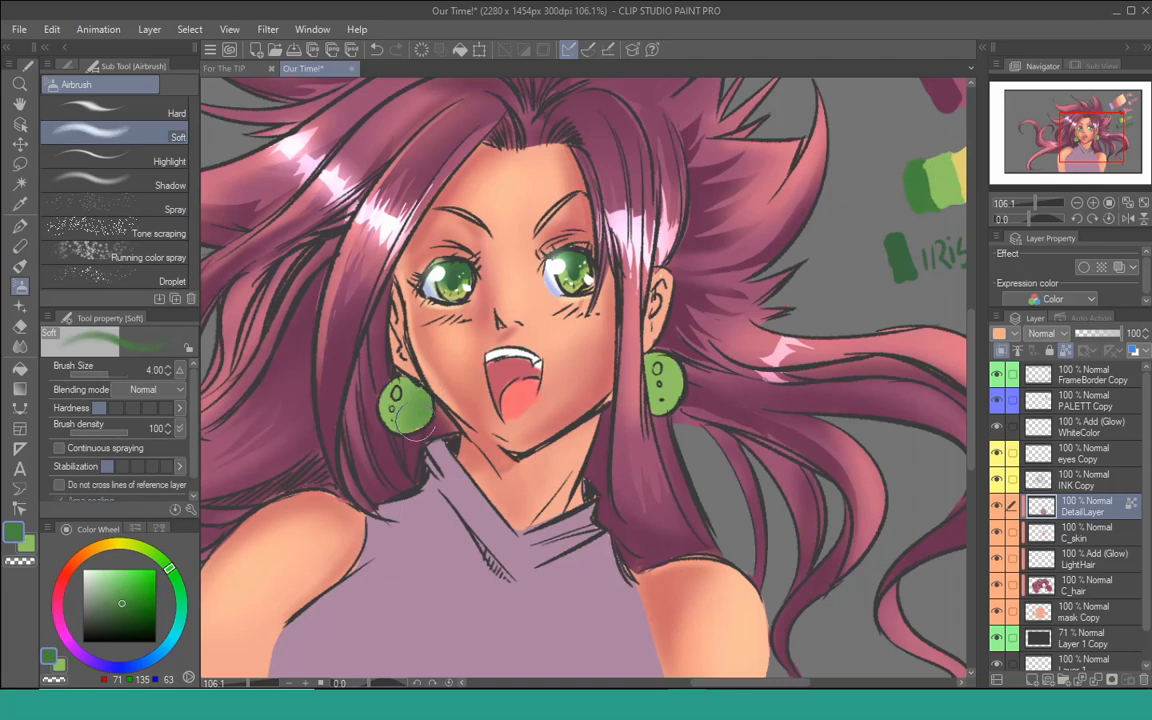
# - Shade the right earring's edge in dark green with the Soft airbrush at size 2.50
pyautogui.press('[')
pyautogui.press('[')
pyautogui.press('[')
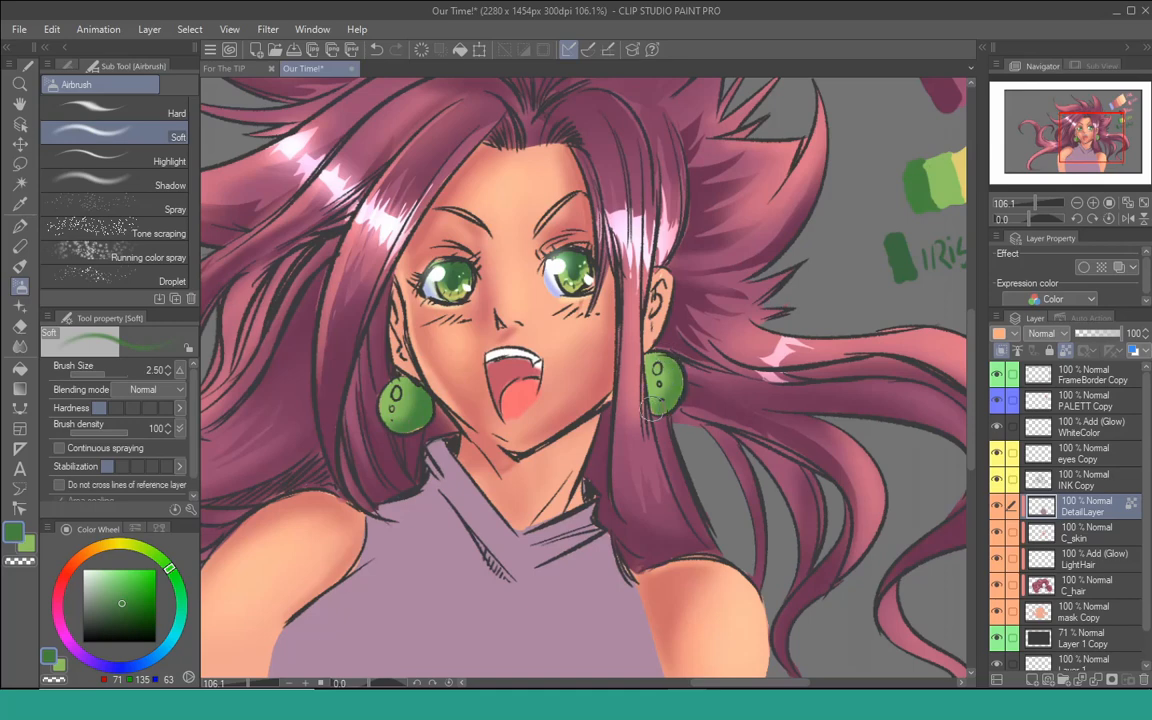
pyautogui.moveTo(645, 412); pyautogui.dragTo(561, 445)
# - Brush the palette's yellow eye color onto the upper part of both earrings with the Soft airbrush at size 2.50
pyautogui.keyDown('alt'); pyautogui.click(898, 204); pyautogui.keyUp('alt')
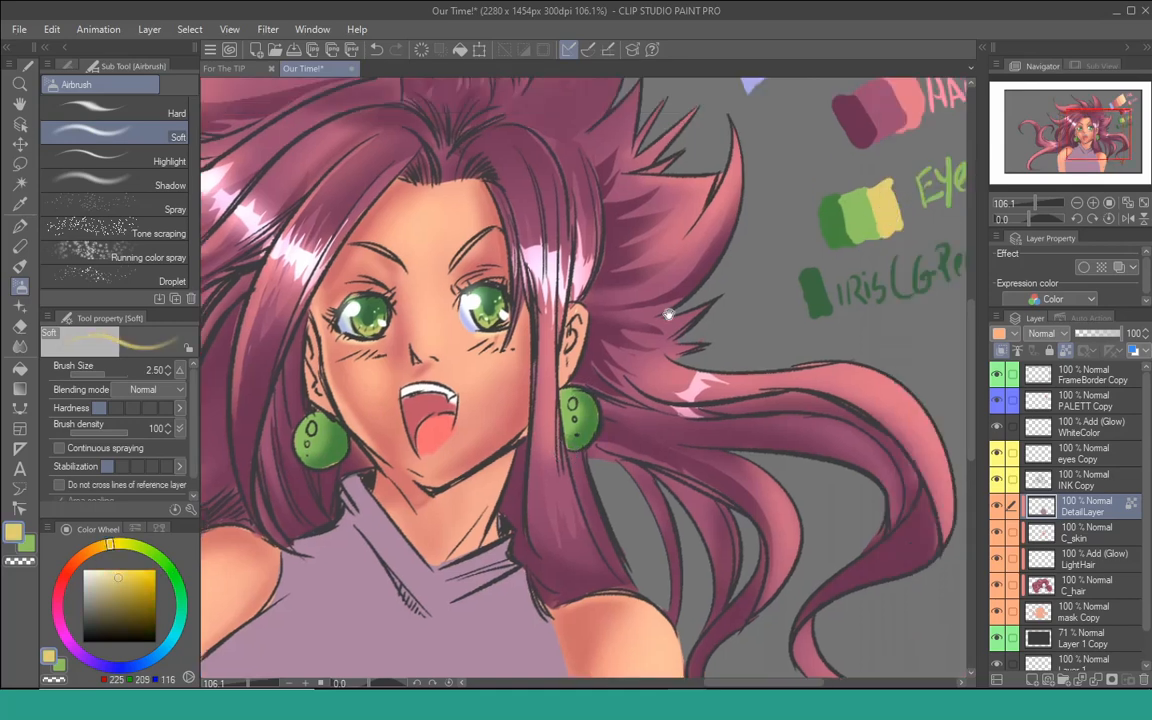
pyautogui.moveTo(340, 430)
pyautogui.mouseDown()
pyautogui.moveTo(545, 322)
pyautogui.moveTo(523, 312)
pyautogui.moveTo(509, 343)
pyautogui.mouseUp()
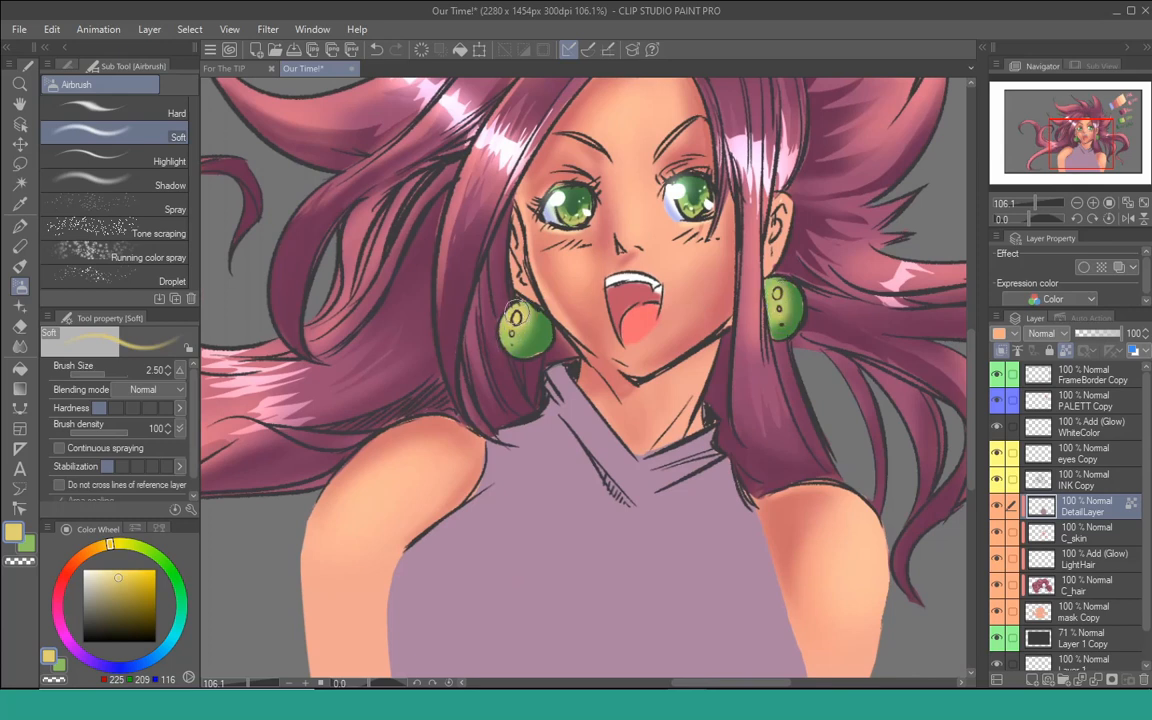
# - Add small yellow glow highlights to both earrings on the WhiteColor layer with the Soft airbrush at size 0.70
pyautogui.press('[')
pyautogui.press('[')
pyautogui.press('[')
pyautogui.press('[')
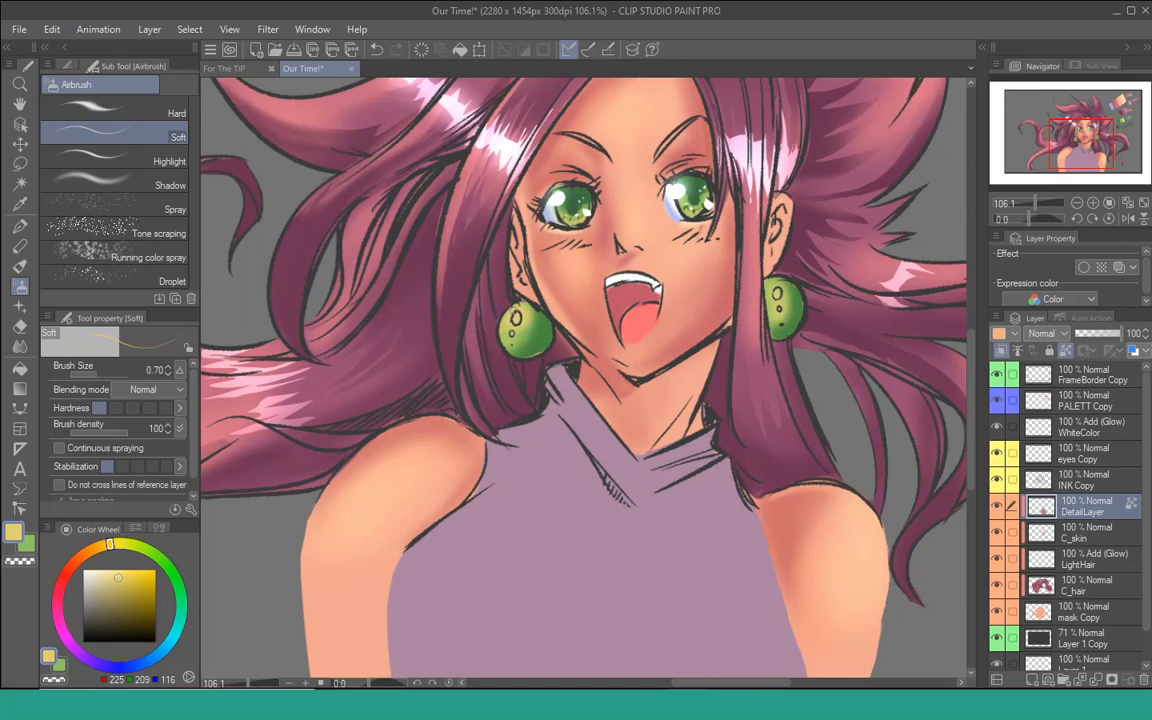
pyautogui.moveTo(711, 347); pyautogui.dragTo(622, 377)
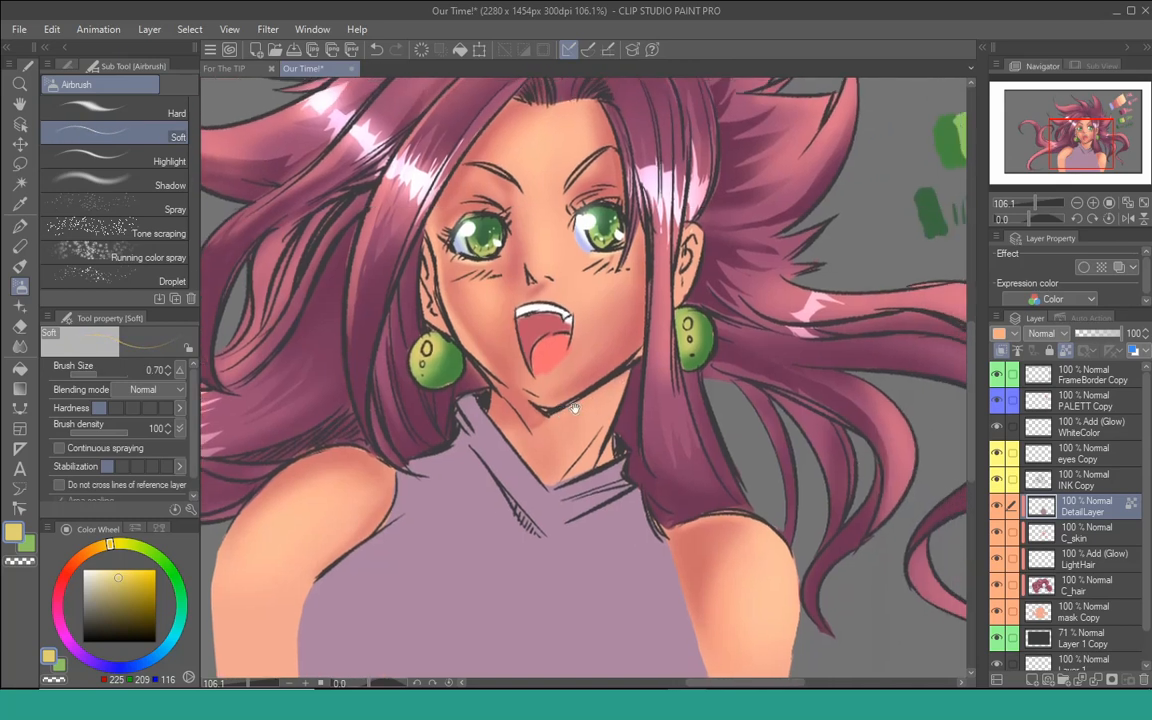
pyautogui.click(1095, 428)
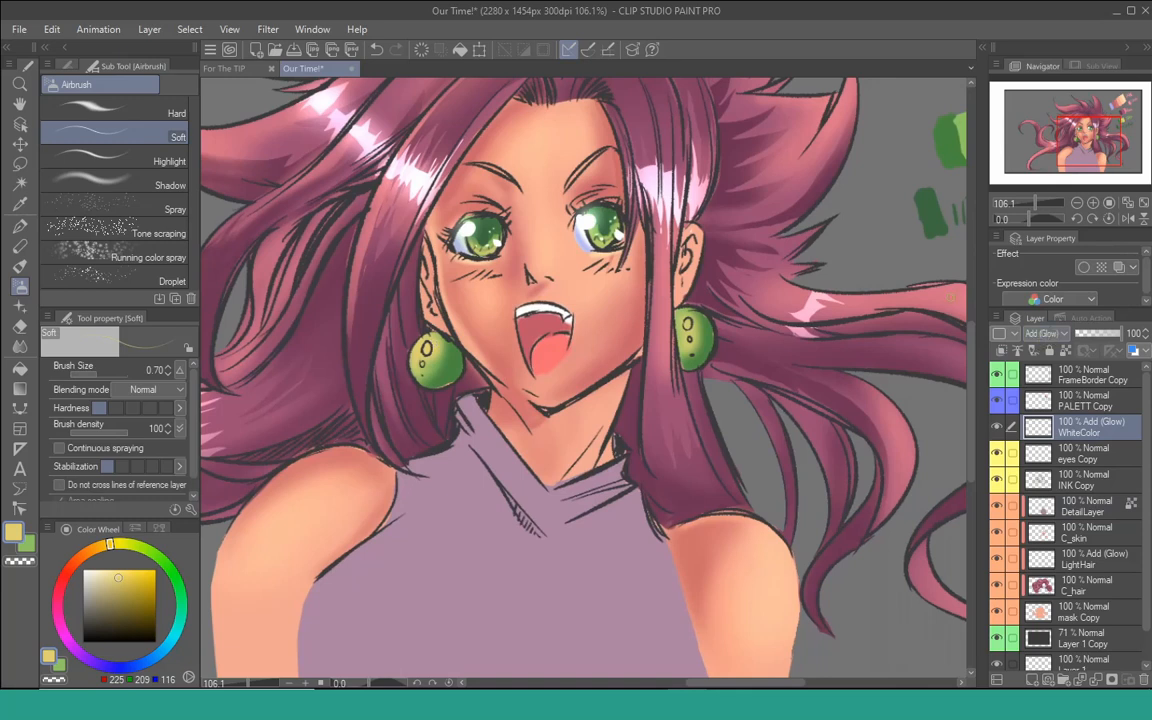
pyautogui.moveTo(422, 346); pyautogui.dragTo(428, 362)
pyautogui.moveTo(686, 333); pyautogui.dragTo(695, 367)
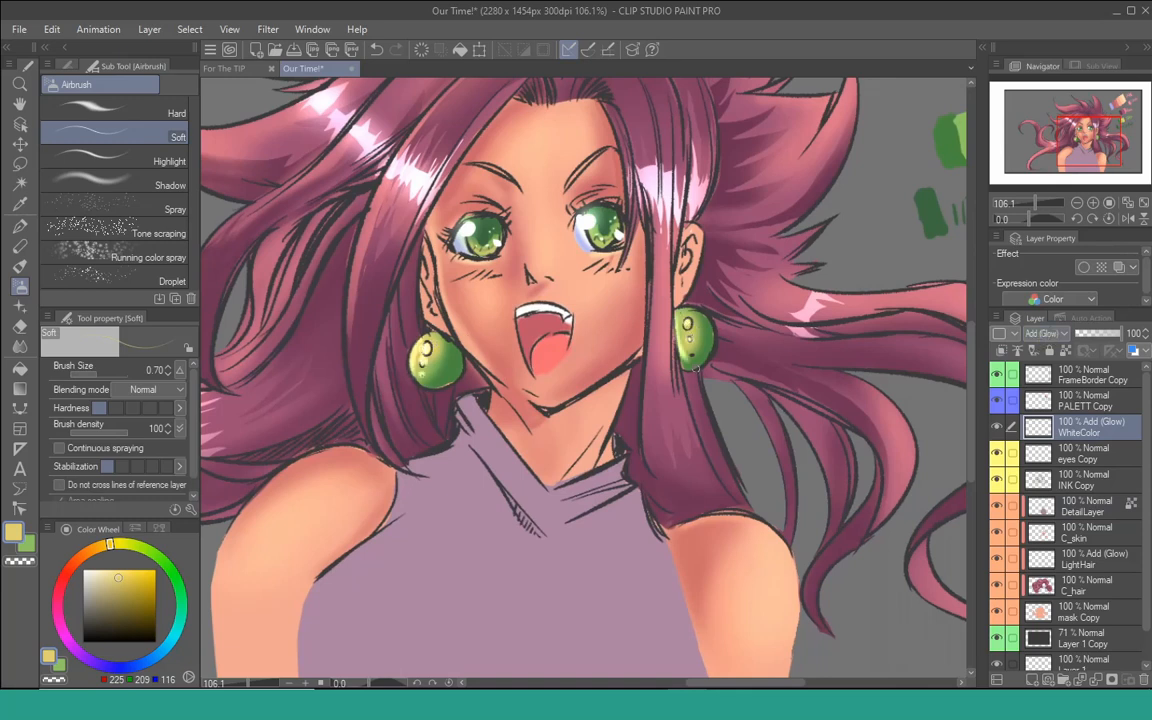
pyautogui.moveTo(413, 368); pyautogui.dragTo(481, 380)
# - Add a soft yellow glow over and around both earrings on WhiteColor with the Soft airbrush at size 10.00
pyautogui.press(']')
pyautogui.press(']')
pyautogui.press(']')
pyautogui.press(']')
pyautogui.press(']')
pyautogui.press(']')
pyautogui.press(']')
pyautogui.press(']')
pyautogui.press(']')
pyautogui.press(']')
pyautogui.press(']')
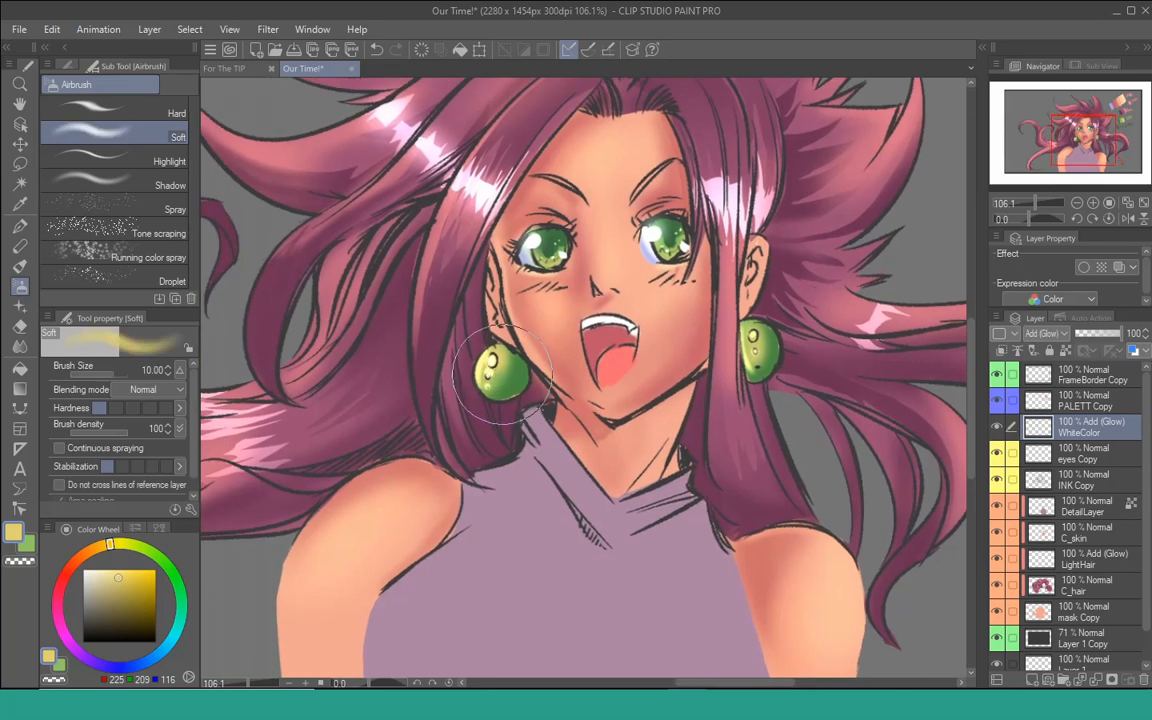
pyautogui.click(500, 373)
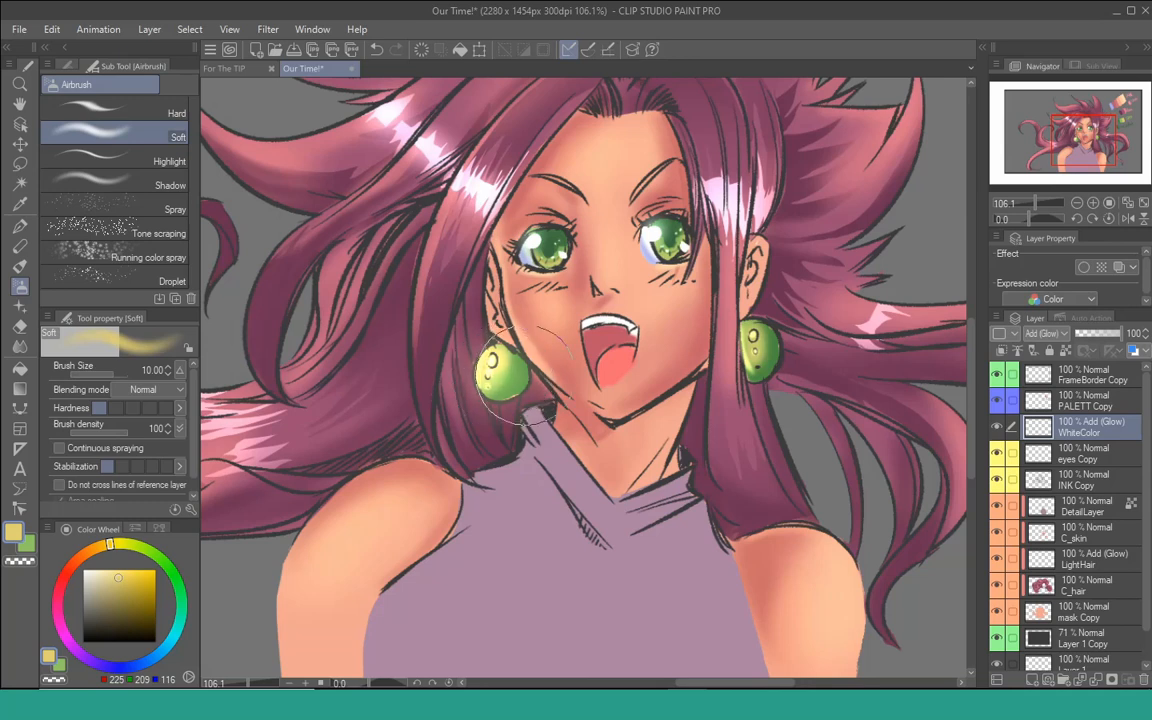
pyautogui.click(767, 348)
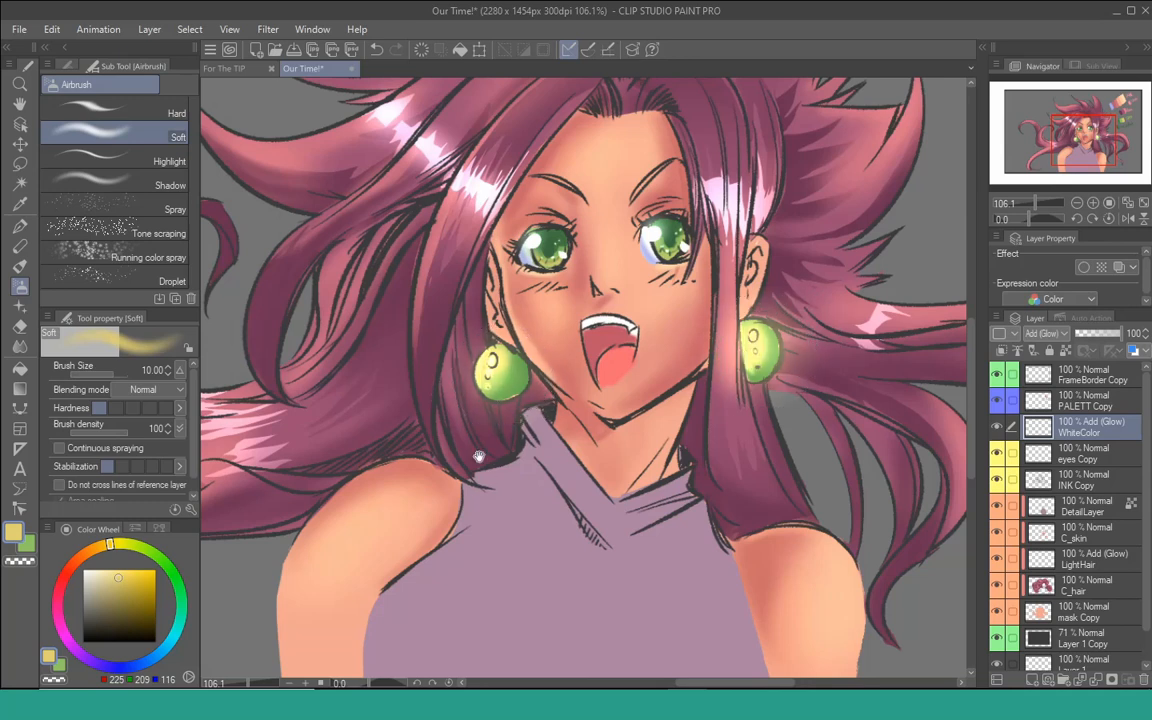
pyautogui.moveTo(584, 441); pyautogui.dragTo(561, 473)
pyautogui.hotkey('ctrl', 'space')
pyautogui.moveTo(575, 426)
pyautogui.mouseDown()
pyautogui.moveTo(550, 424)
pyautogui.moveTo(580, 418)
pyautogui.mouseUp()
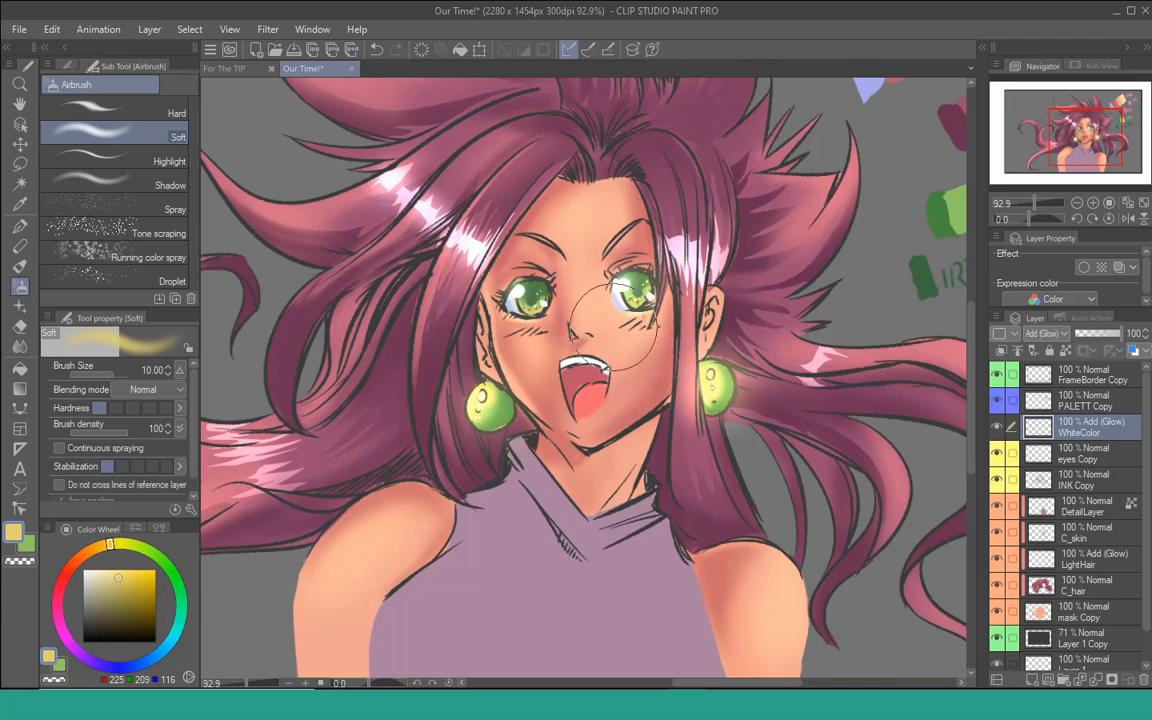
# - Save the illustration and compare it with the finished version in the For The TIP document
pyautogui.hotkey('ctrl', 'space')
pyautogui.moveTo(601, 367); pyautogui.dragTo(668, 396)
pyautogui.moveTo(668, 396); pyautogui.dragTo(700, 382)
pyautogui.hotkey('ctrl', 's')
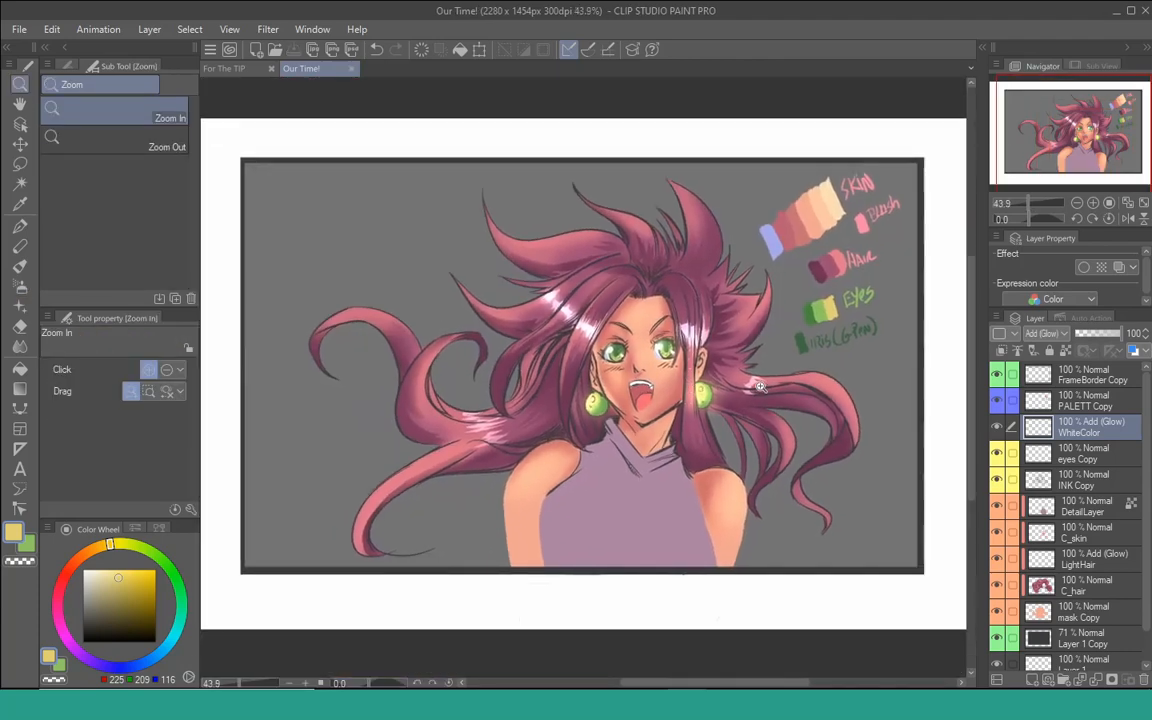
pyautogui.click(215, 67)
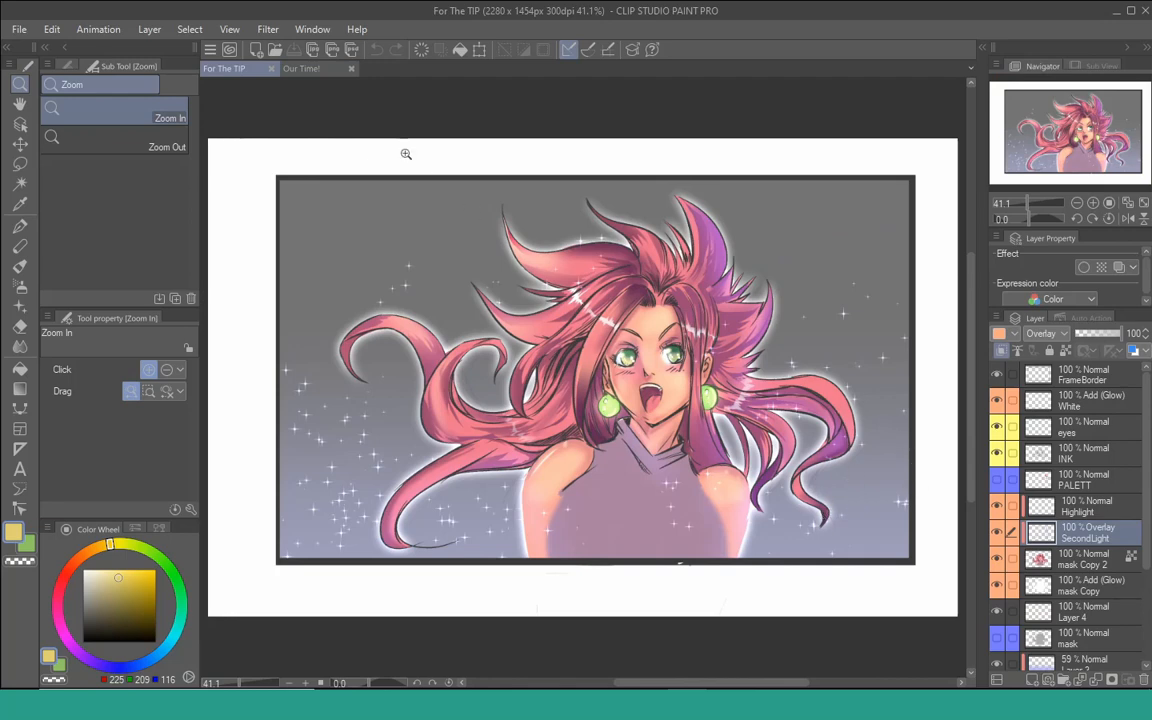
pyautogui.click(301, 68)
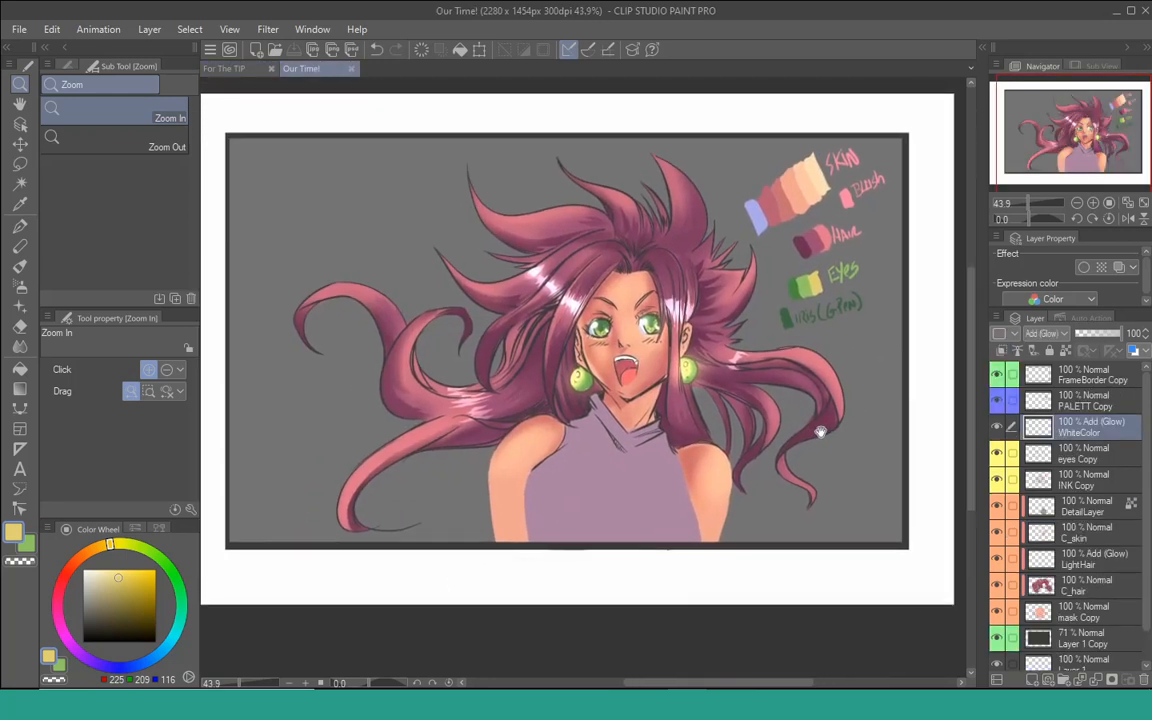
# - Pick the palette's light blue, hide PALETT Copy, and add a new layer clipped to Layer 1 Copy
pyautogui.click(1085, 640)
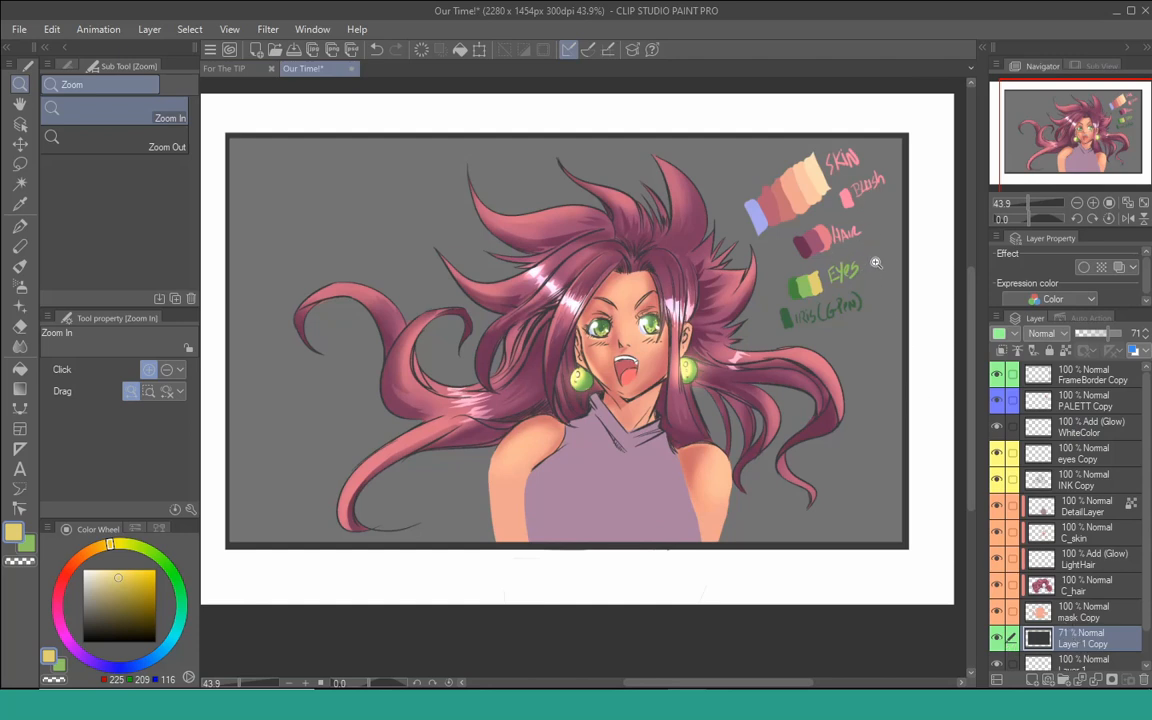
pyautogui.press('p')
pyautogui.keyDown('alt'); pyautogui.click(760, 208); pyautogui.keyUp('alt')
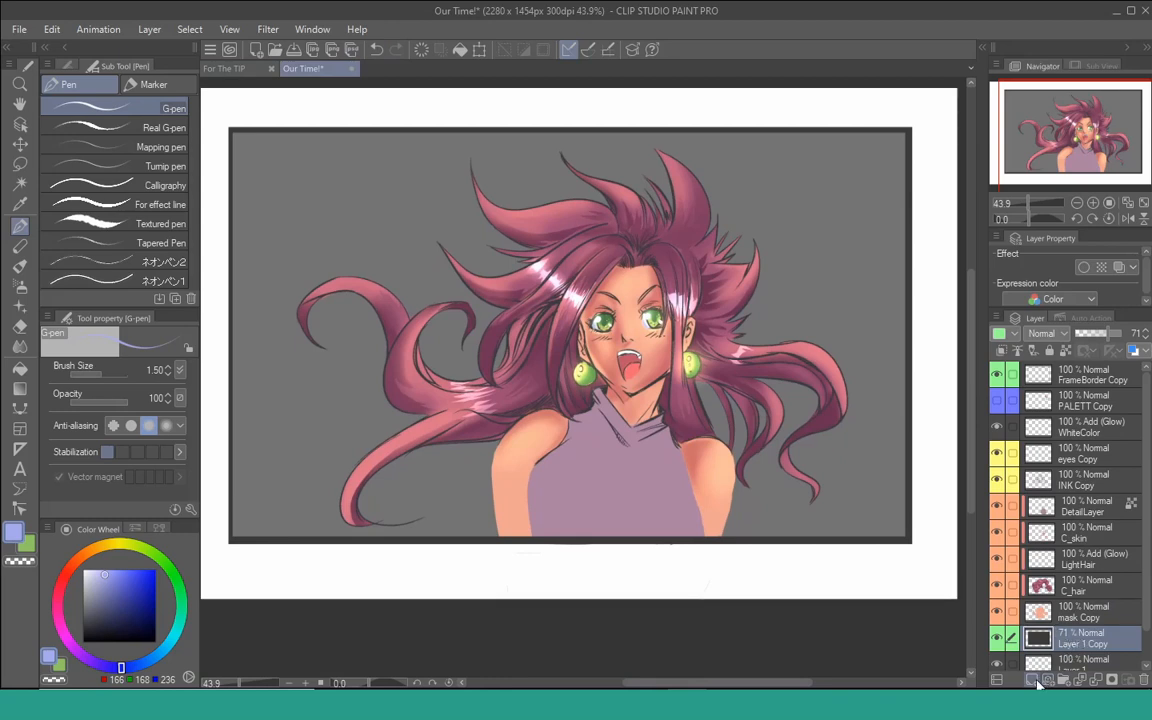
pyautogui.click(1034, 680)
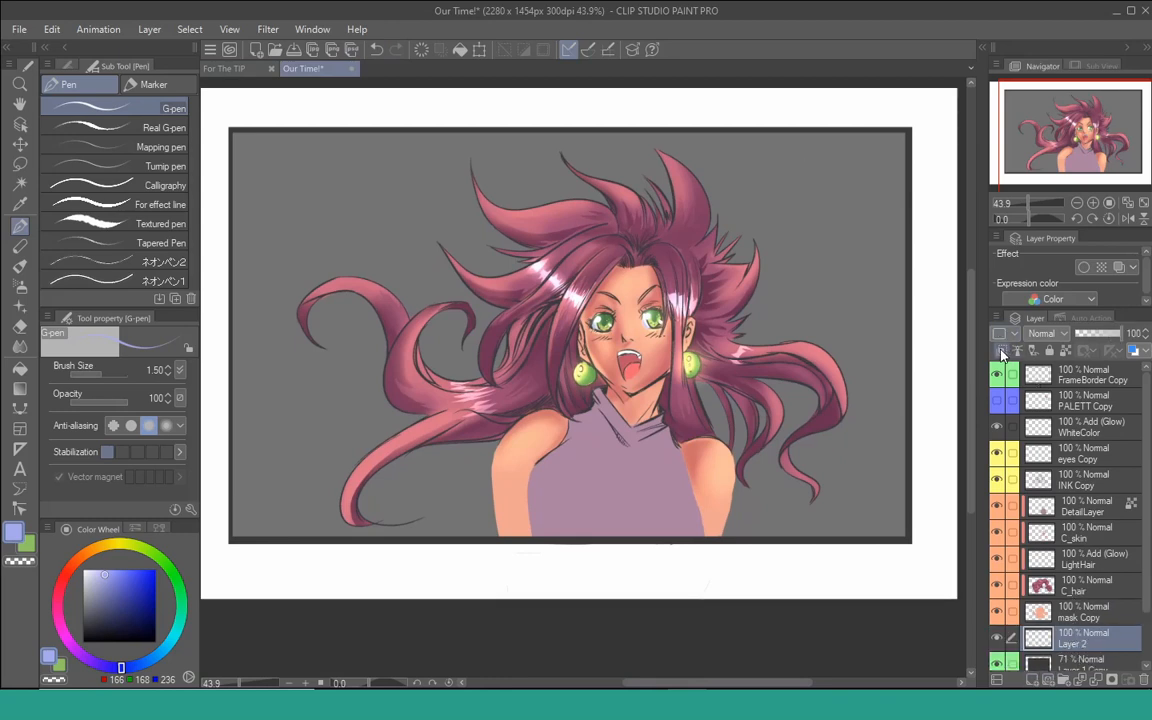
pyautogui.click(1001, 351)
# - Apply light blue Foreground to transparent gradients upward from the background's bottom on Layer 2 and set the layer's opacity to 67%
pyautogui.hotkey('ctrl', 'space')
pyautogui.moveTo(675, 307); pyautogui.dragTo(663, 317)
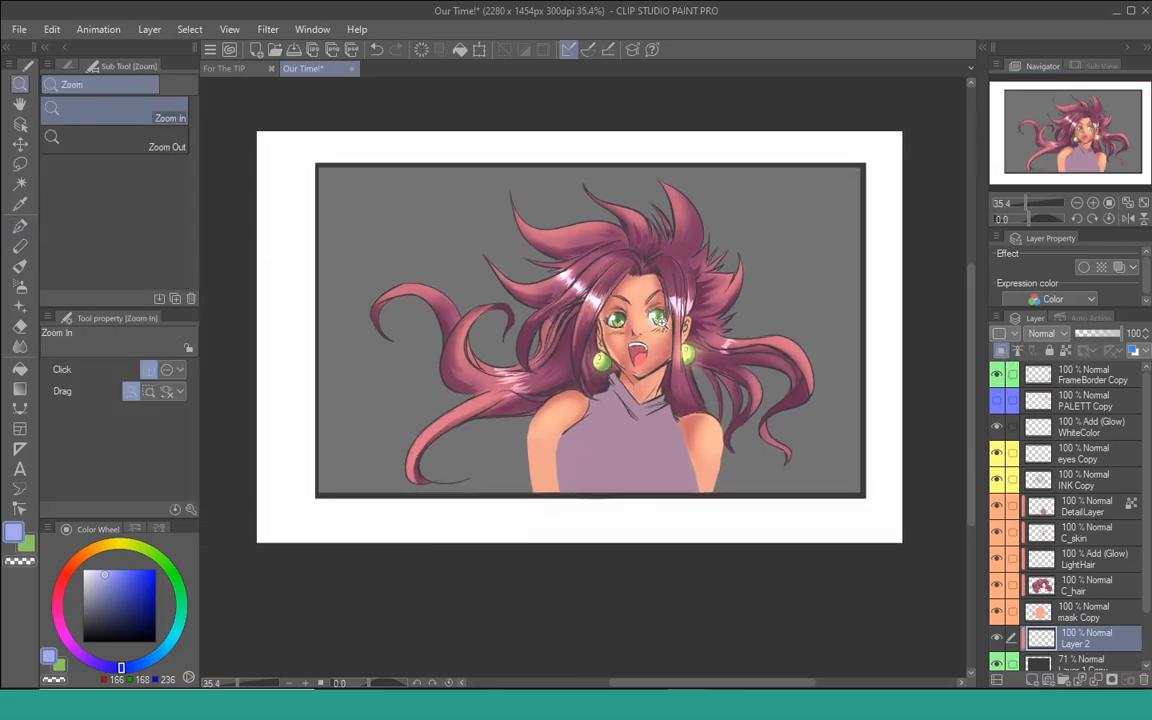
pyautogui.press('g')
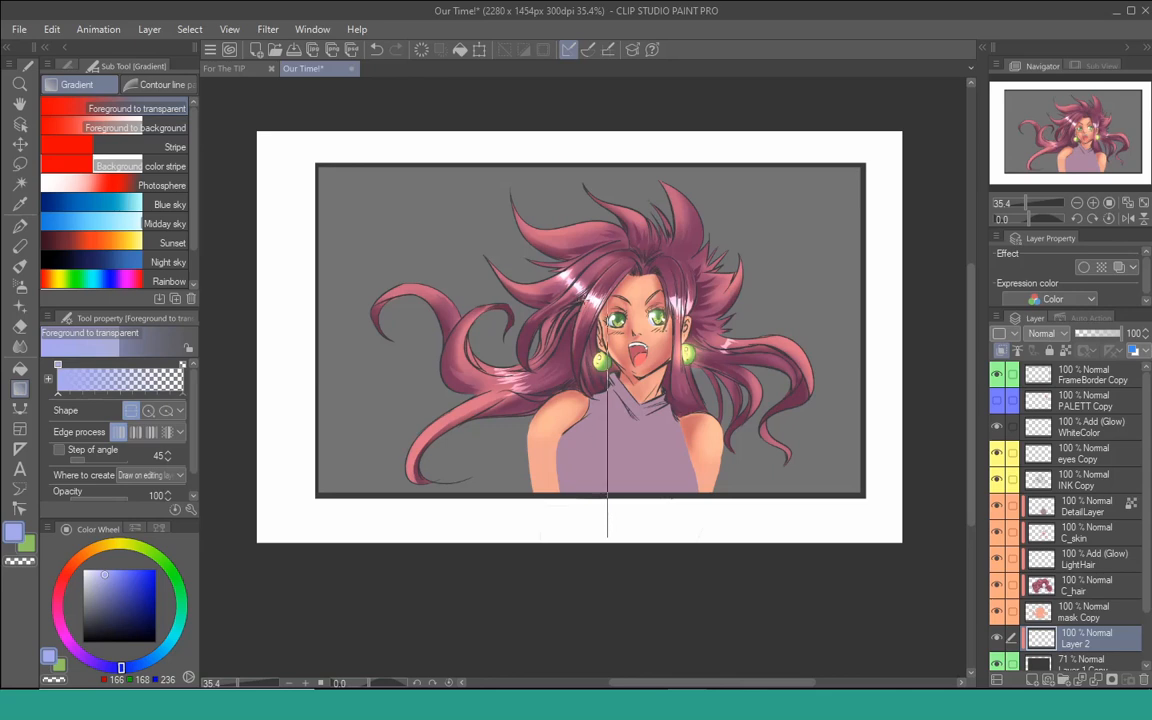
pyautogui.moveTo(607, 537); pyautogui.dragTo(607, 356)
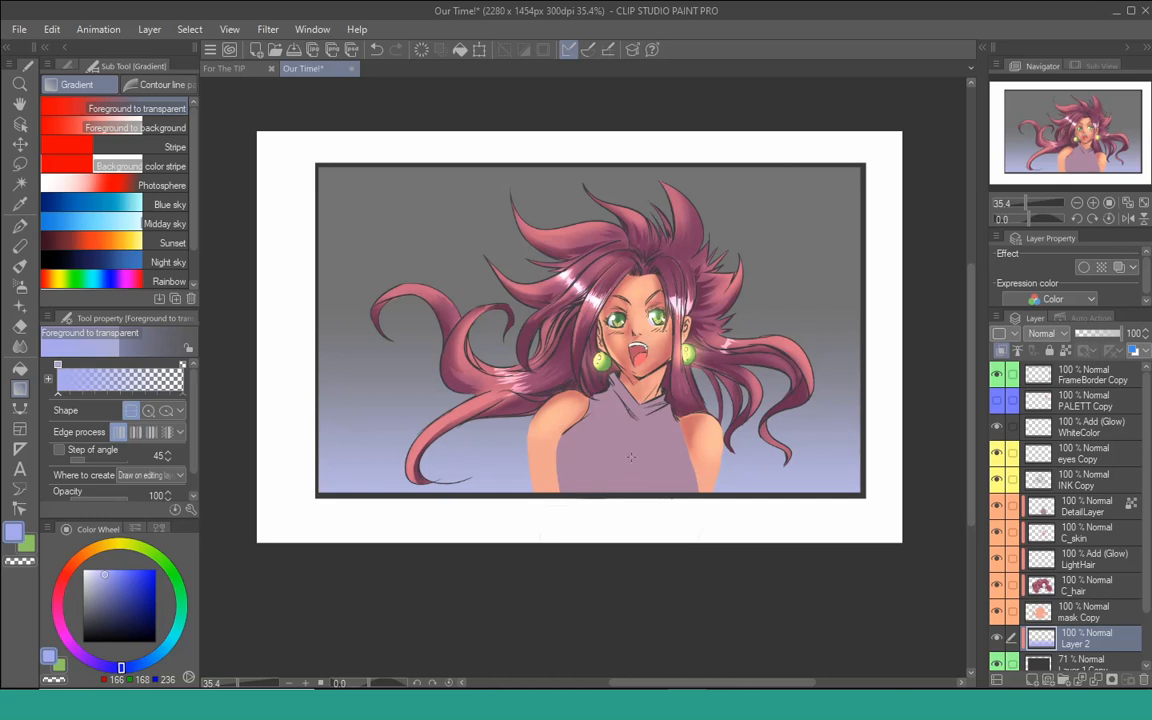
pyautogui.moveTo(558, 520); pyautogui.dragTo(554, 380)
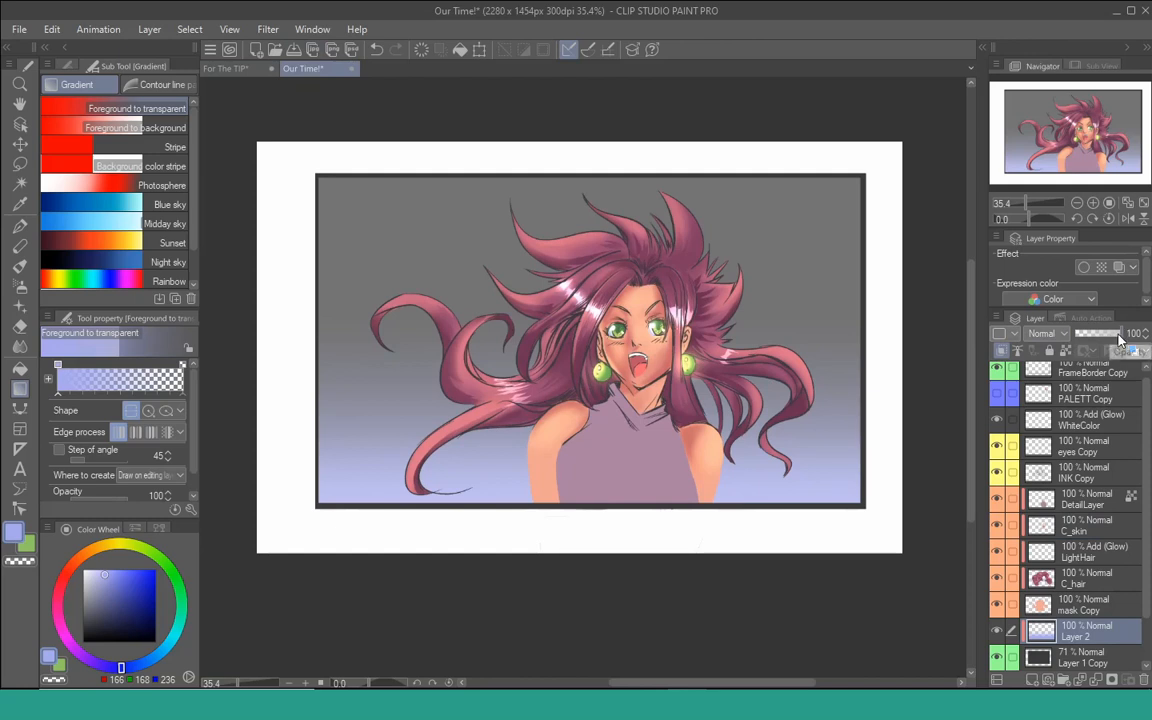
pyautogui.moveTo(1113, 340); pyautogui.dragTo(1110, 341)
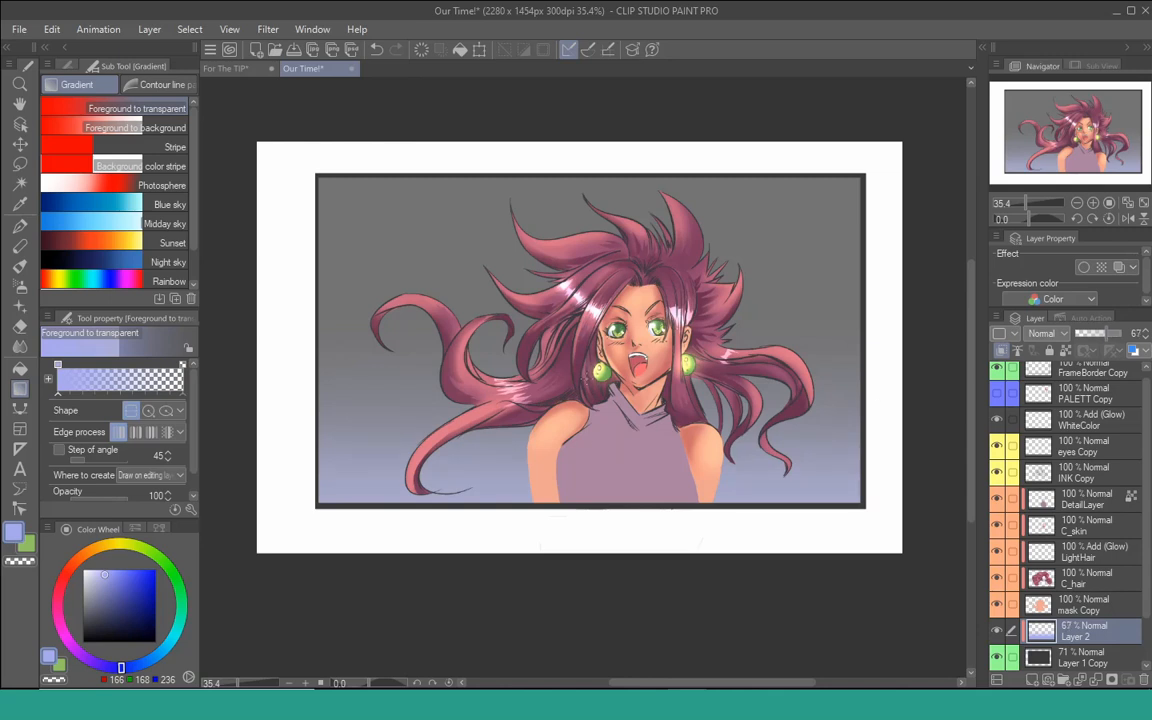
# - Switch to the Soft airbrush and add a new layer above DetailLayer
pyautogui.click(19, 285)
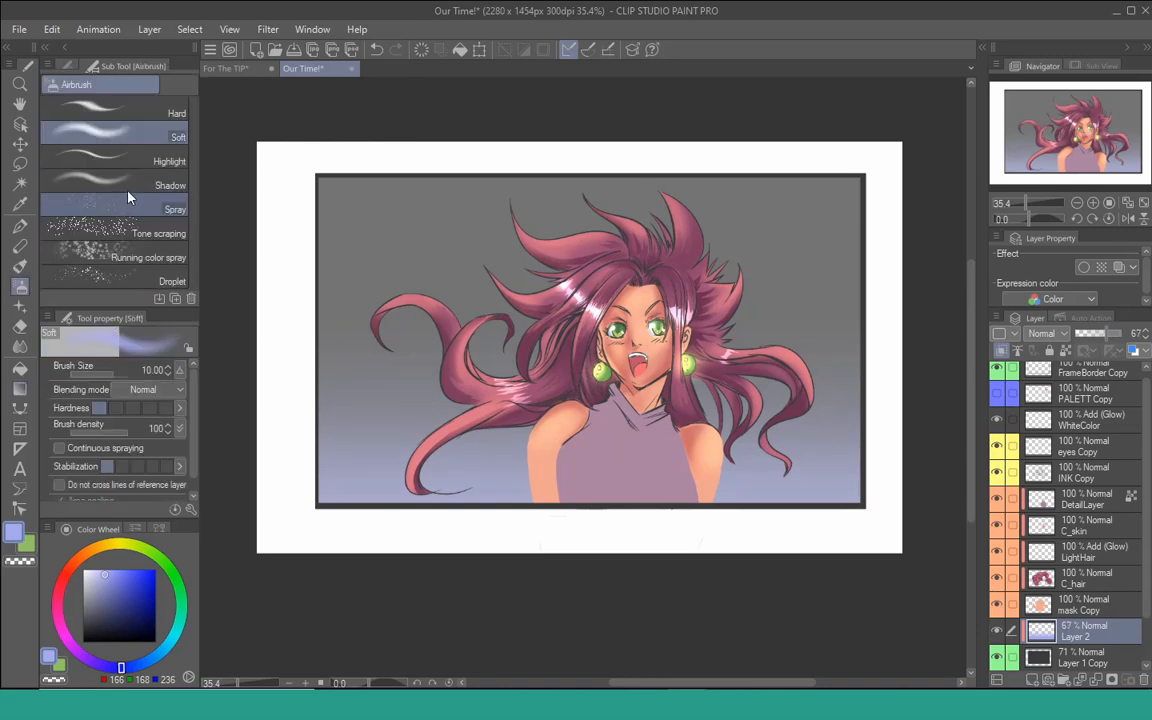
pyautogui.click(1088, 500)
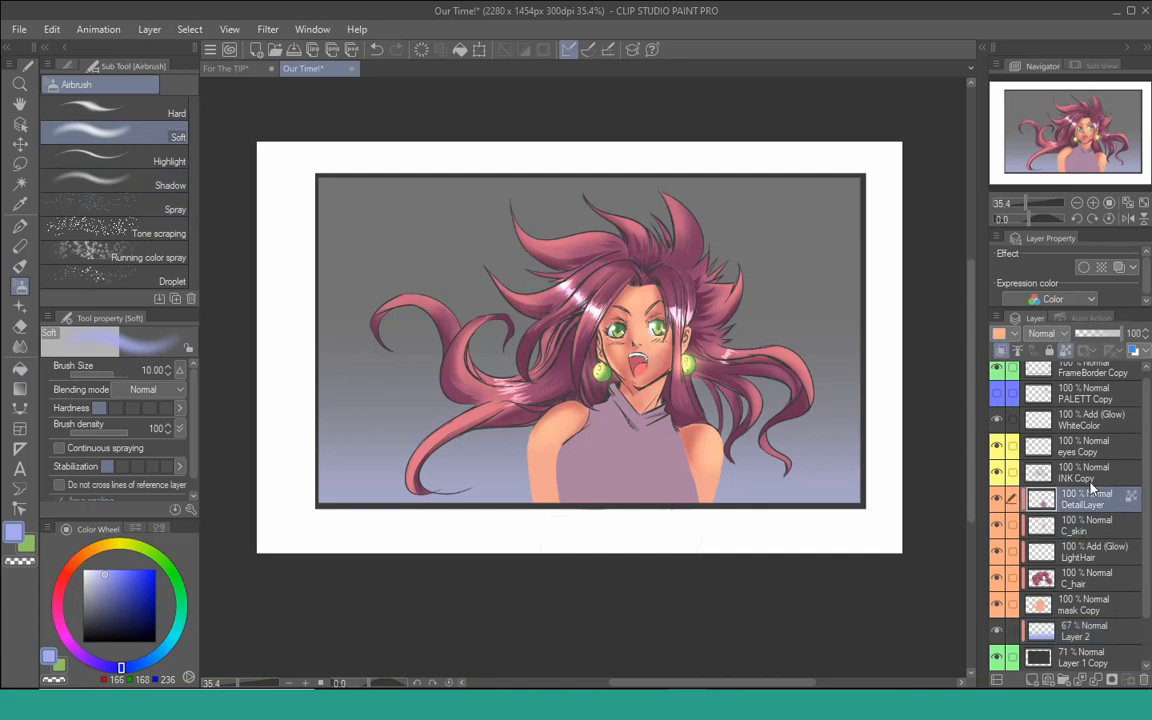
pyautogui.hotkey('ctrl', 'shift', 'n')
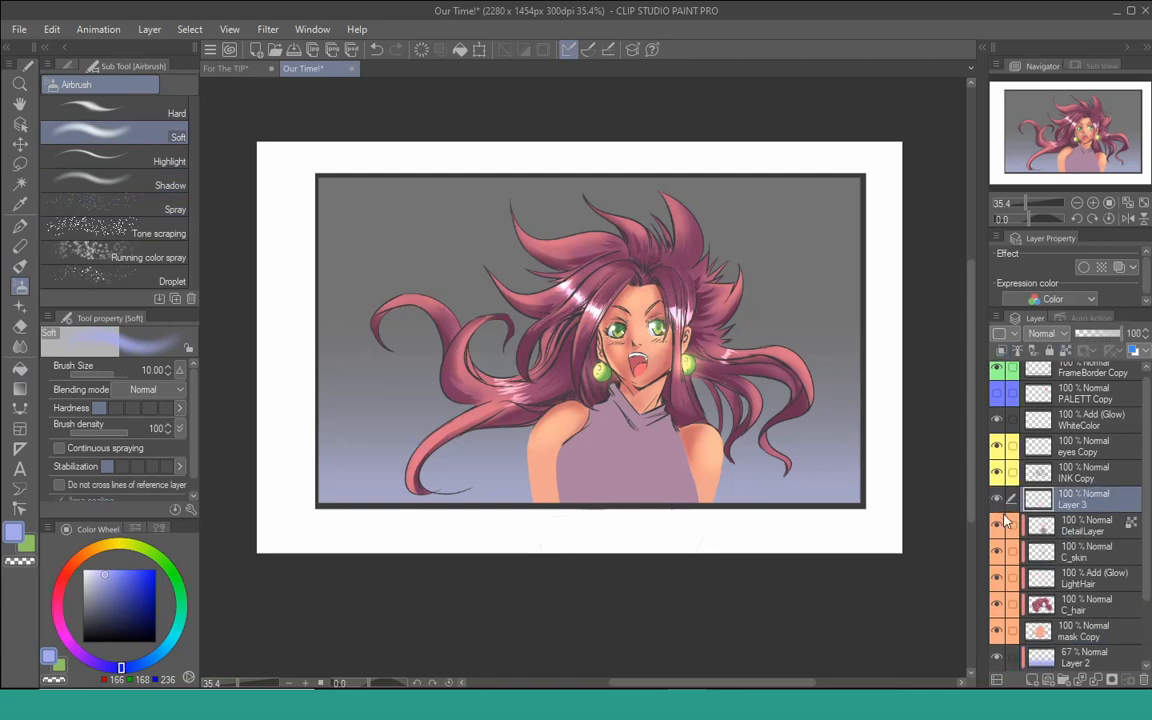
# - Give Layer 3 a red palette color, clip it to the layer below, and set its blending mode to Overlay
pyautogui.click(999, 334)
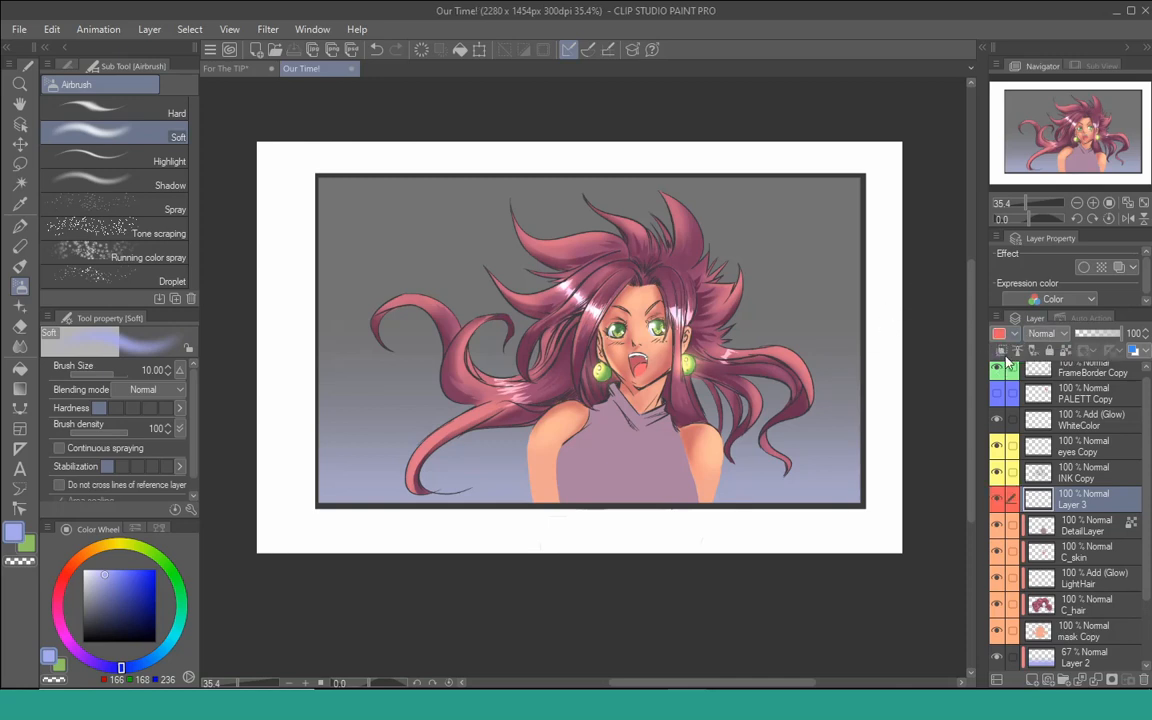
pyautogui.click(1001, 351)
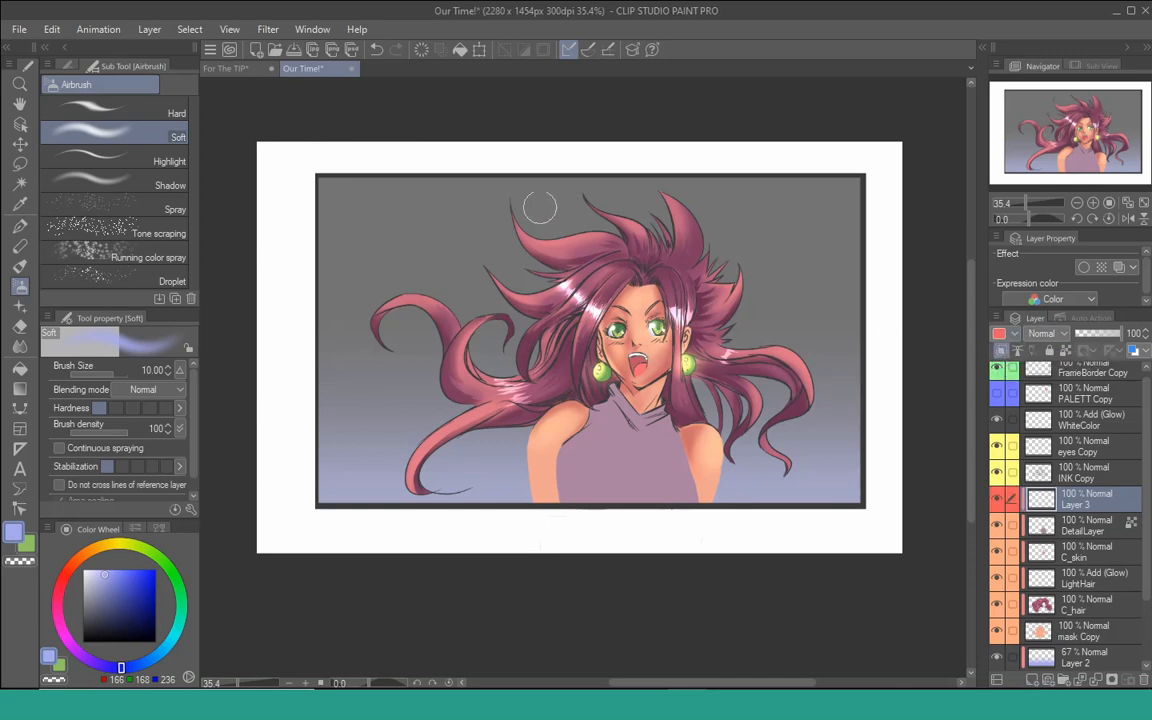
pyautogui.press(']')
pyautogui.press(']')
pyautogui.click(1059, 333)
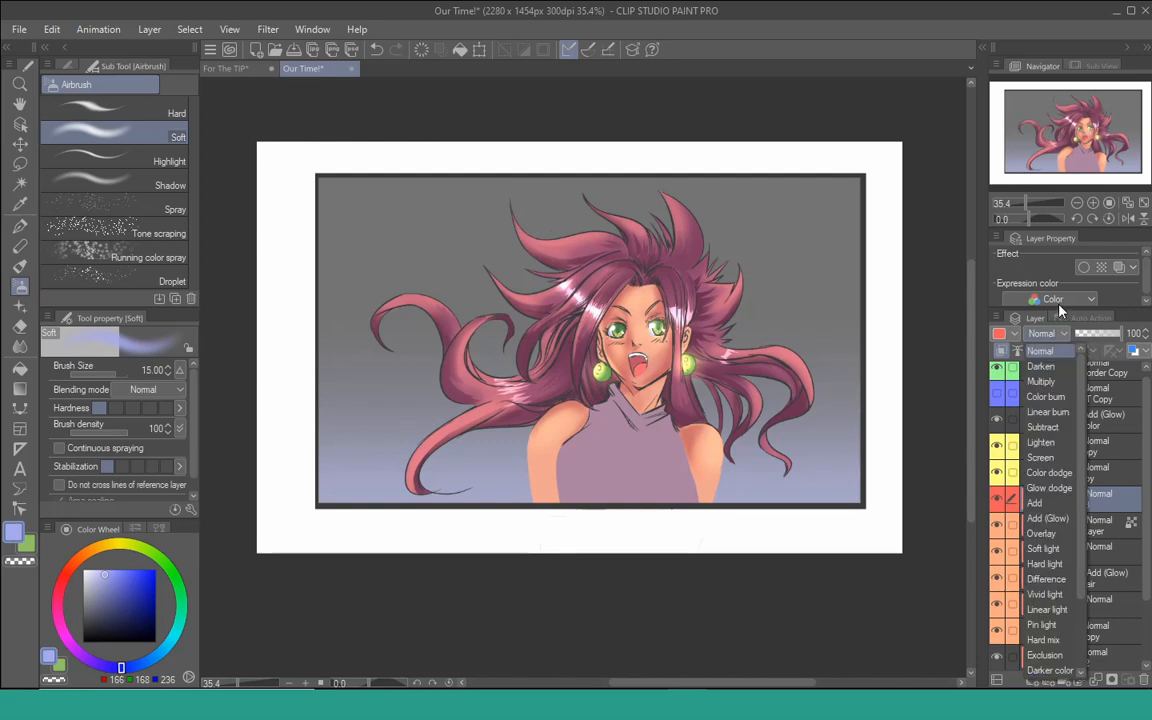
pyautogui.click(1068, 543)
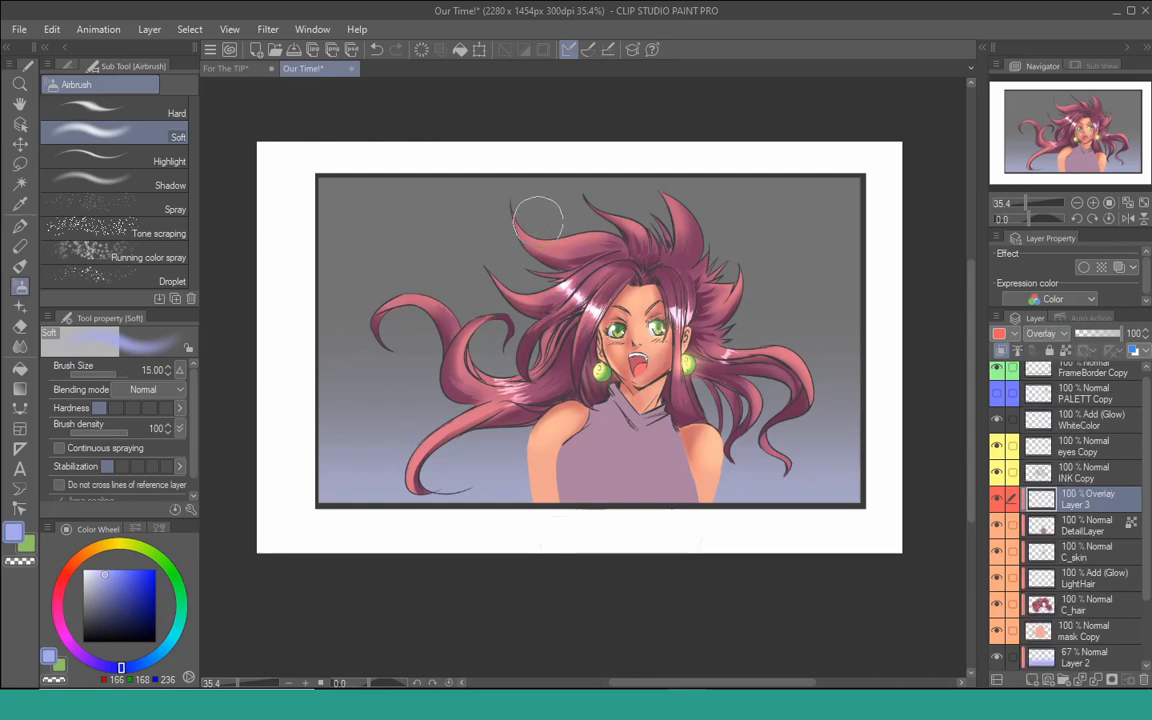
# - Airbrush light blue over the tips of the upper hair spikes and the spike beside the ear on Layer 3
pyautogui.press('[')
pyautogui.moveTo(538, 220); pyautogui.dragTo(510, 193)
pyautogui.moveTo(607, 207); pyautogui.dragTo(586, 193)
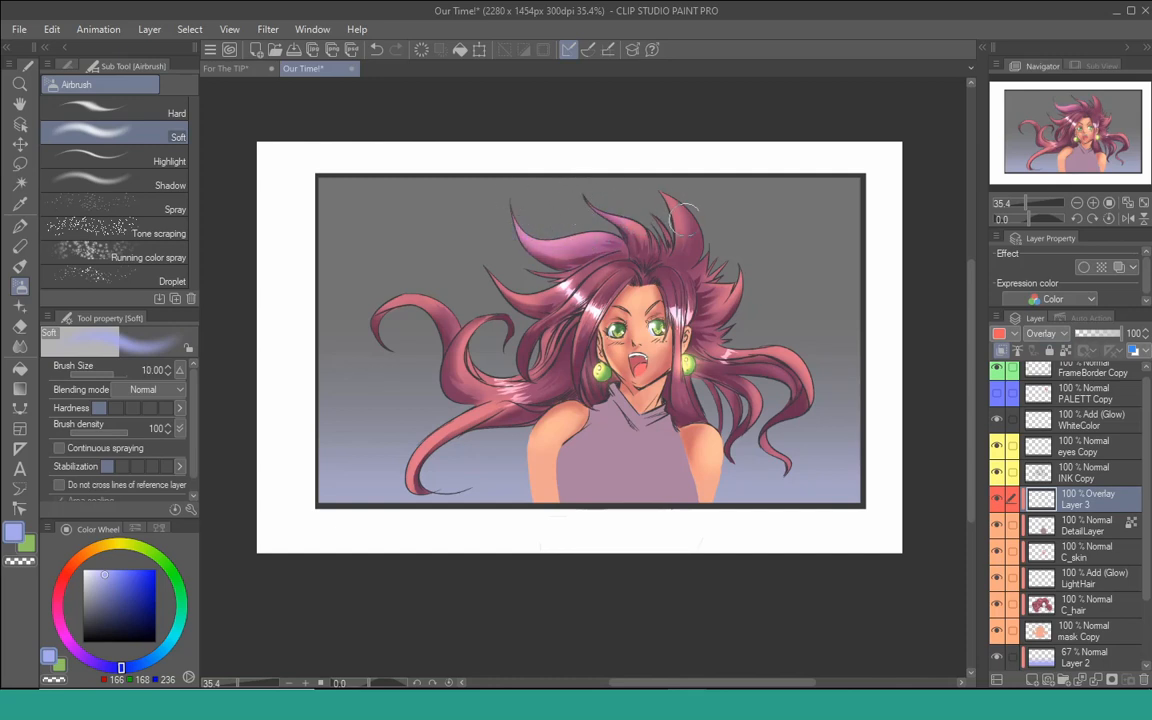
pyautogui.moveTo(667, 200); pyautogui.dragTo(692, 250)
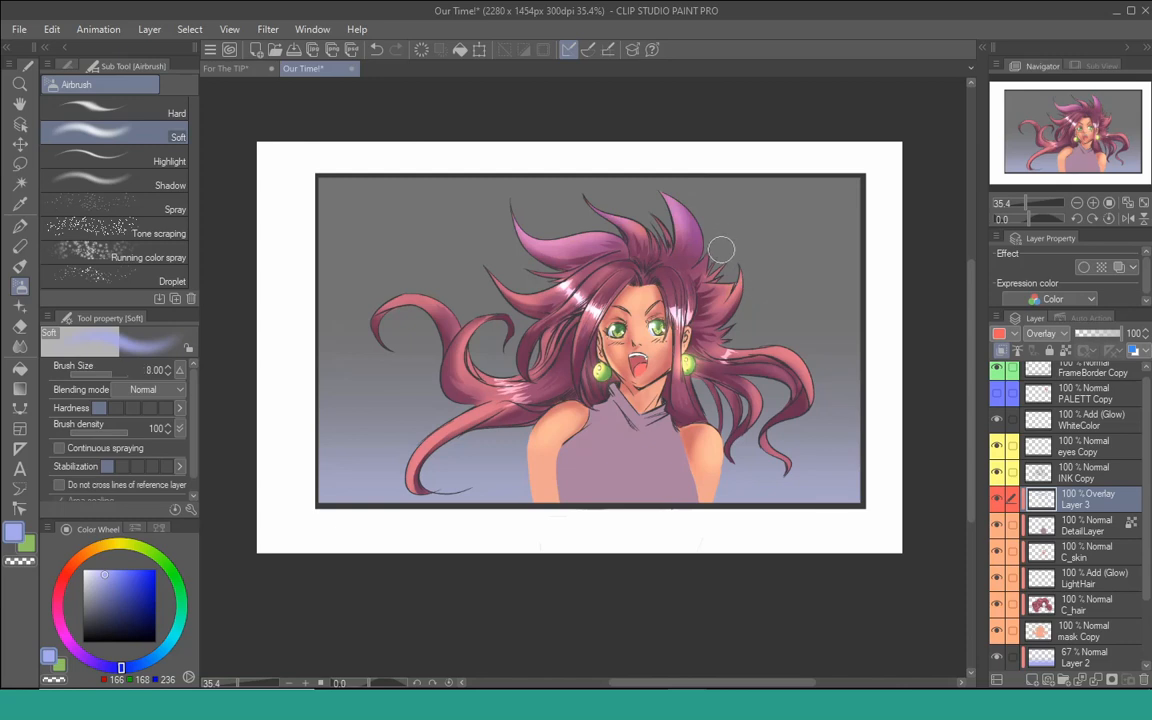
pyautogui.press('[')
pyautogui.moveTo(740, 290); pyautogui.dragTo(712, 327)
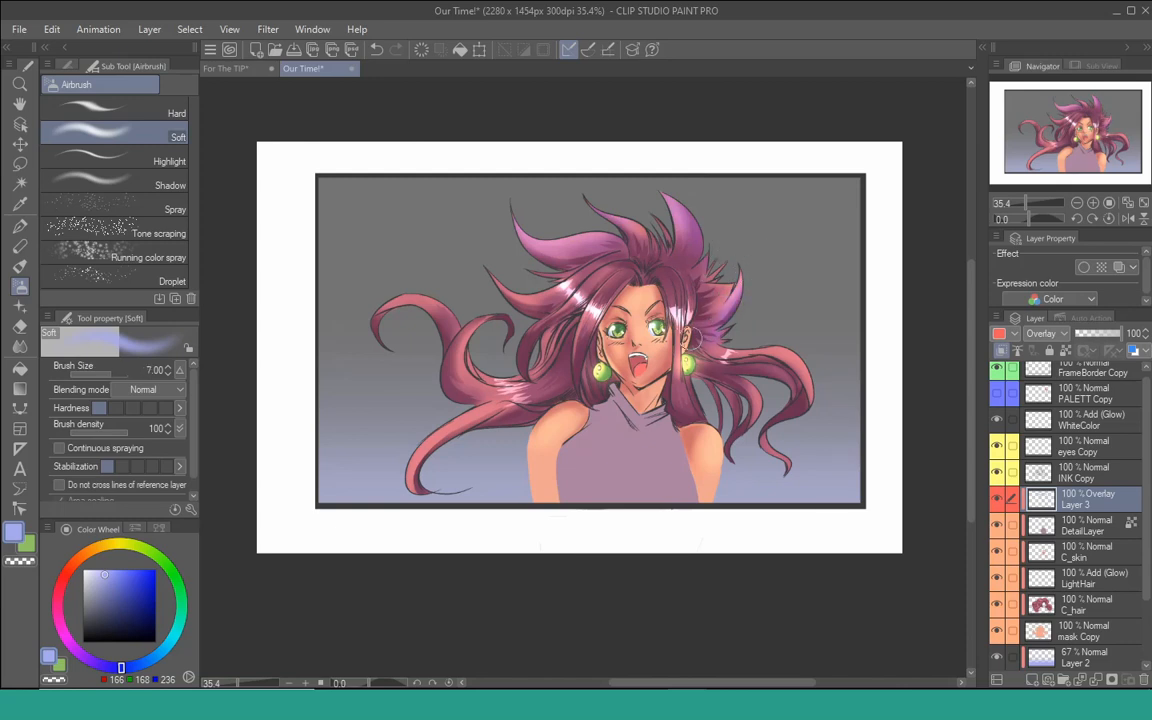
# - Airbrush light blue over the long curling hair strands beside the character's shoulder with brush size 12
pyautogui.press(']')
pyautogui.press(']')
pyautogui.press(']')
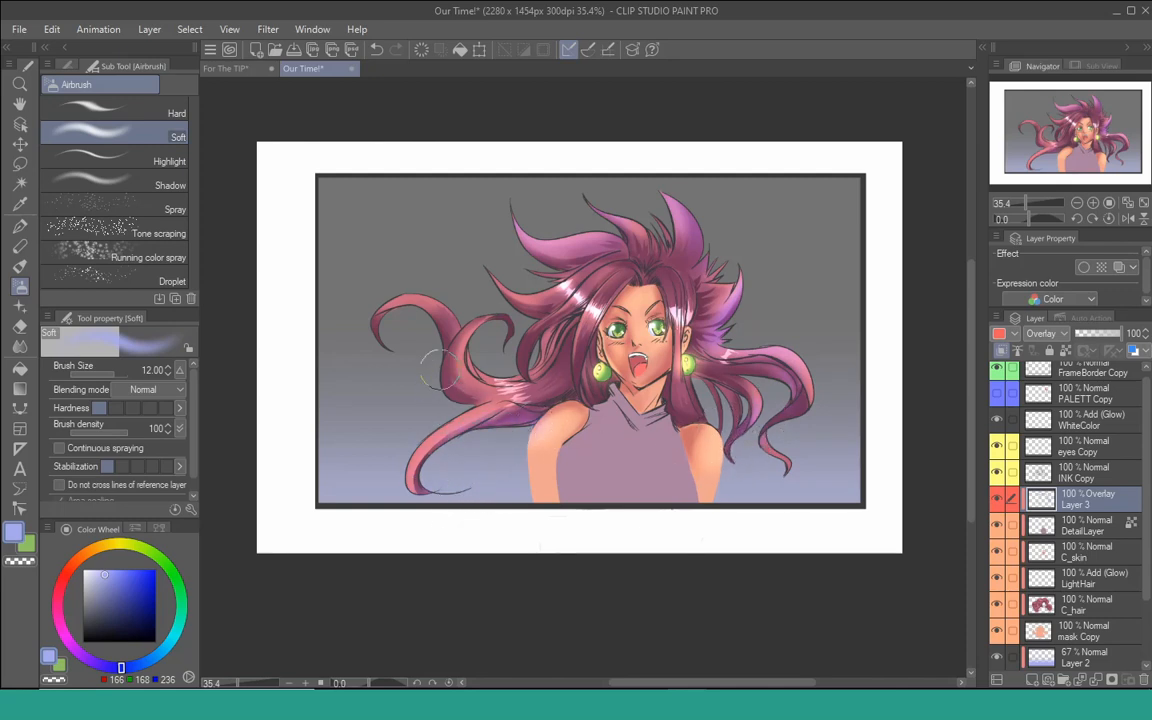
pyautogui.moveTo(441, 369)
pyautogui.mouseDown()
pyautogui.moveTo(404, 317)
pyautogui.moveTo(424, 344)
pyautogui.mouseUp()
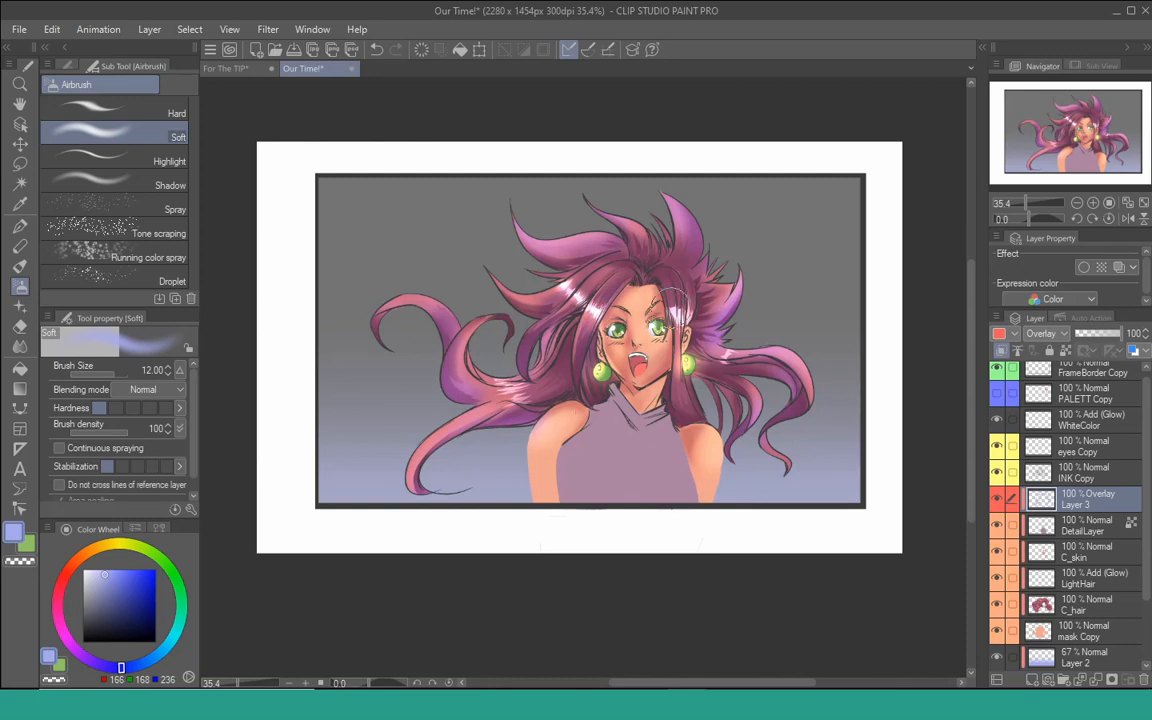
# - Airbrush light blue along the outer edges of both arms, redoing the first arm stroke with brush size 7
pyautogui.moveTo(536, 441); pyautogui.dragTo(548, 511)
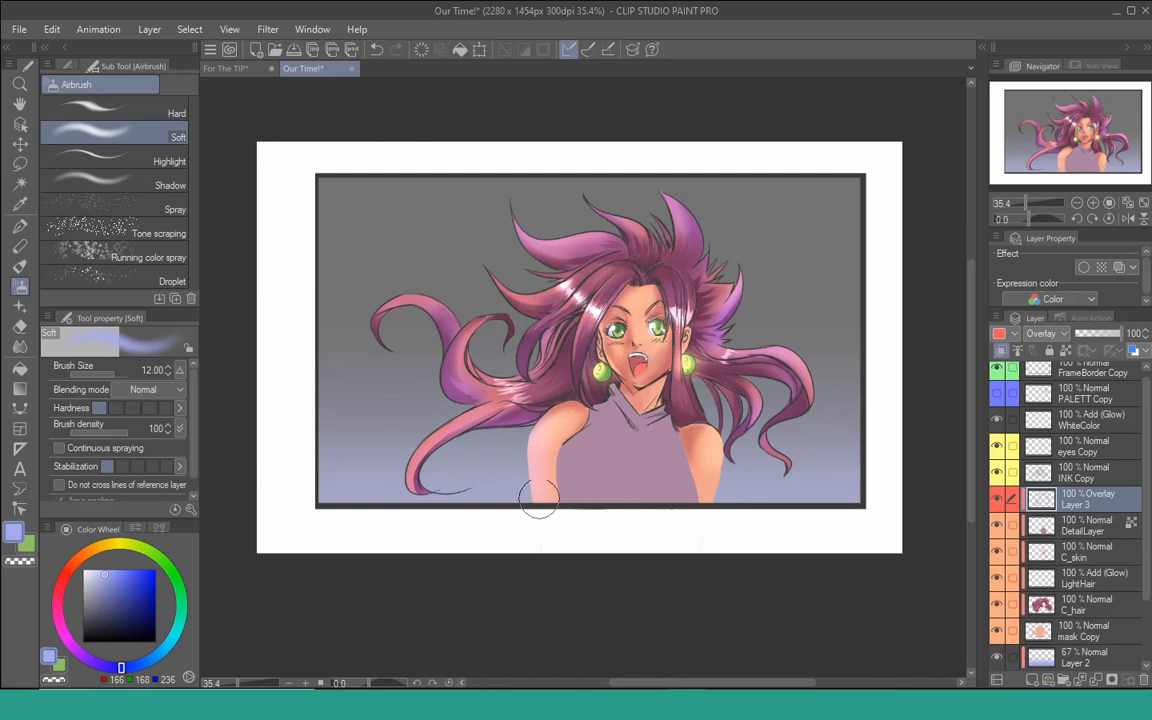
pyautogui.hotkey('ctrl', 'z')
pyautogui.press('[')
pyautogui.press('[')
pyautogui.press('[')
pyautogui.moveTo(532, 441); pyautogui.dragTo(538, 514)
pyautogui.moveTo(728, 440); pyautogui.dragTo(710, 499)
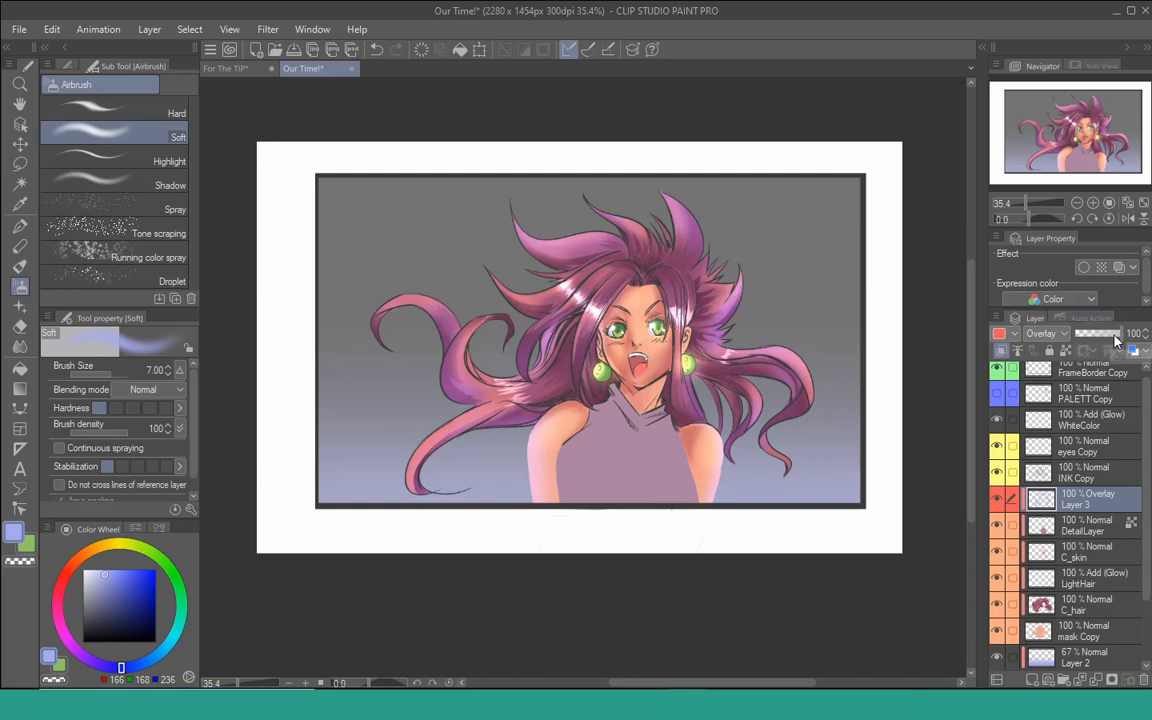
# - Lower Layer 3's opacity to 62% and save the illustration
pyautogui.moveTo(1118, 334); pyautogui.dragTo(1105, 341)
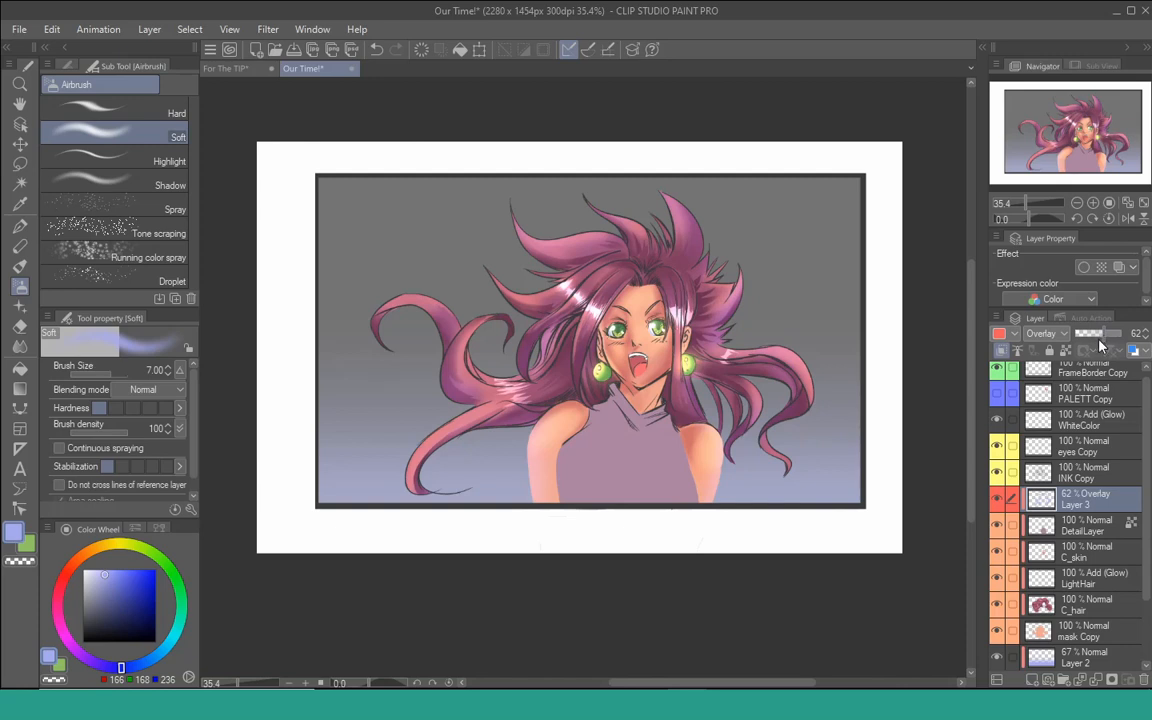
pyautogui.hotkey('ctrl', 's')
pyautogui.moveTo(586, 332); pyautogui.dragTo(578, 326)
pyautogui.moveTo(626, 414); pyautogui.dragTo(624, 406)
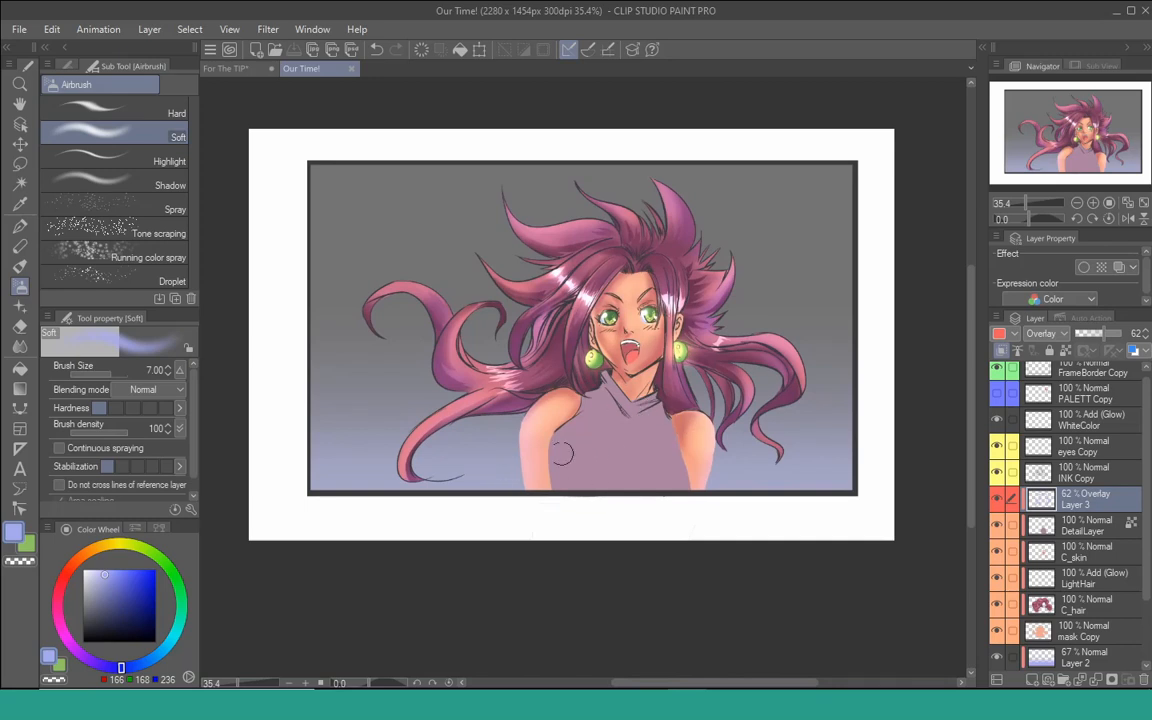
pyautogui.click(1085, 657)
pyautogui.scroll(-2, 1070, 665)
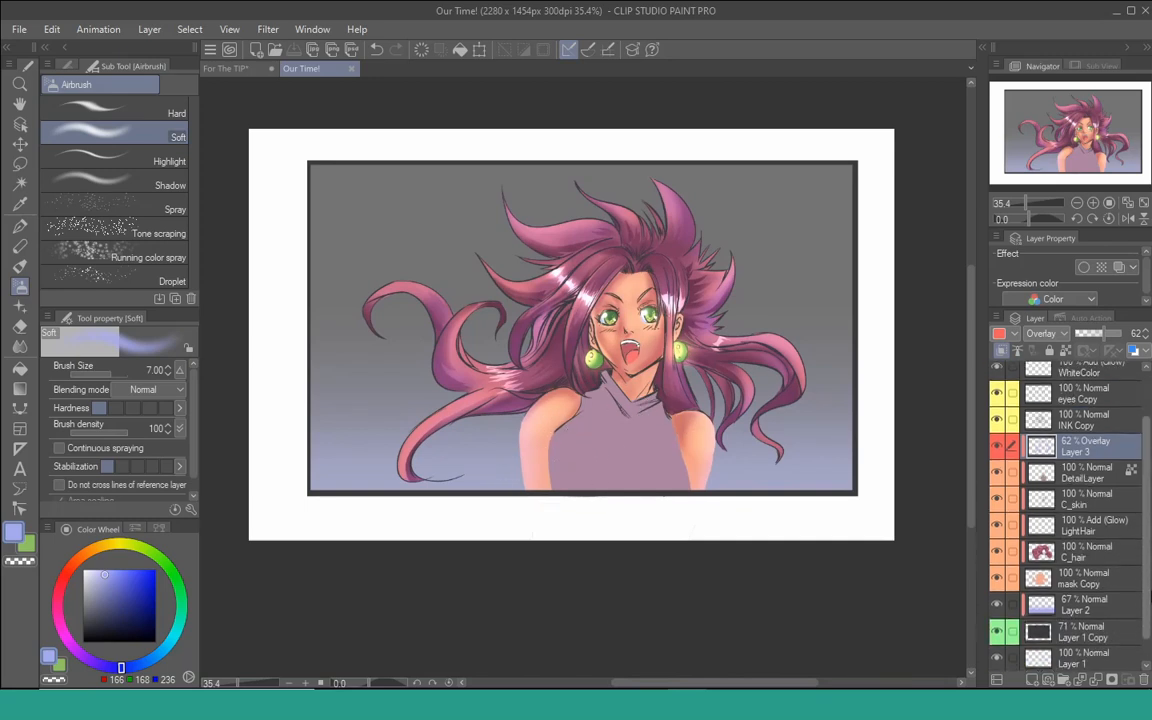
pyautogui.click(1062, 677)
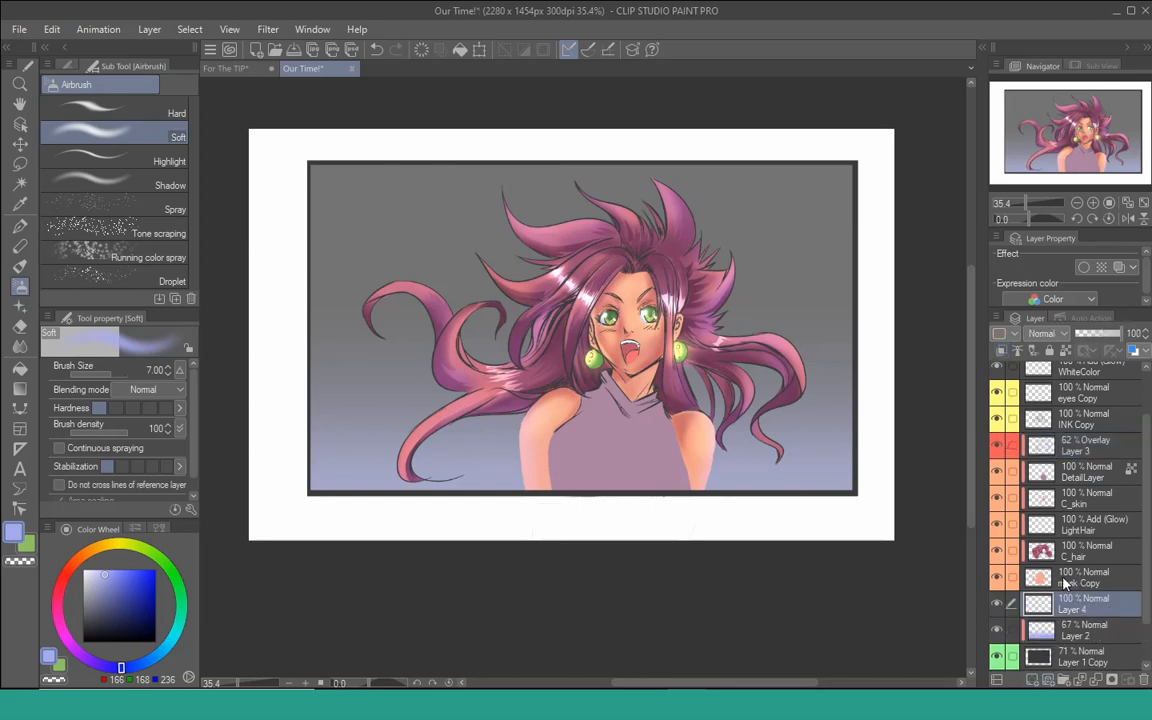
pyautogui.press('p')
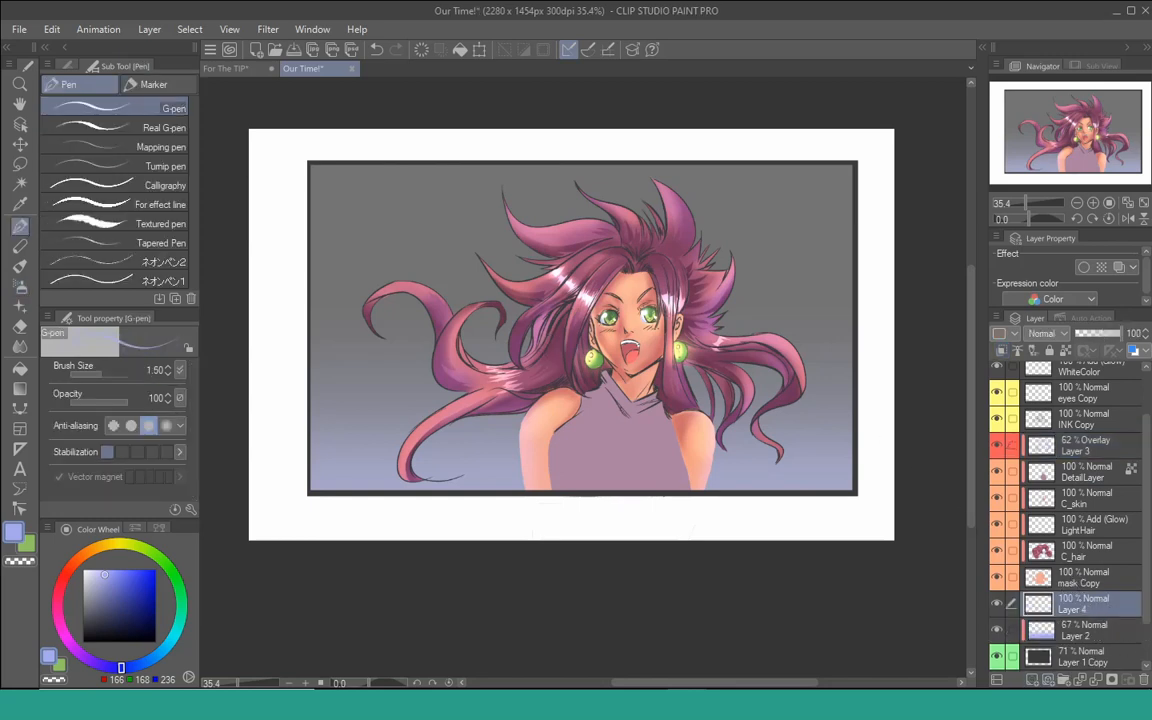
pyautogui.press('x')
pyautogui.moveTo(111, 580); pyautogui.dragTo(75, 541)
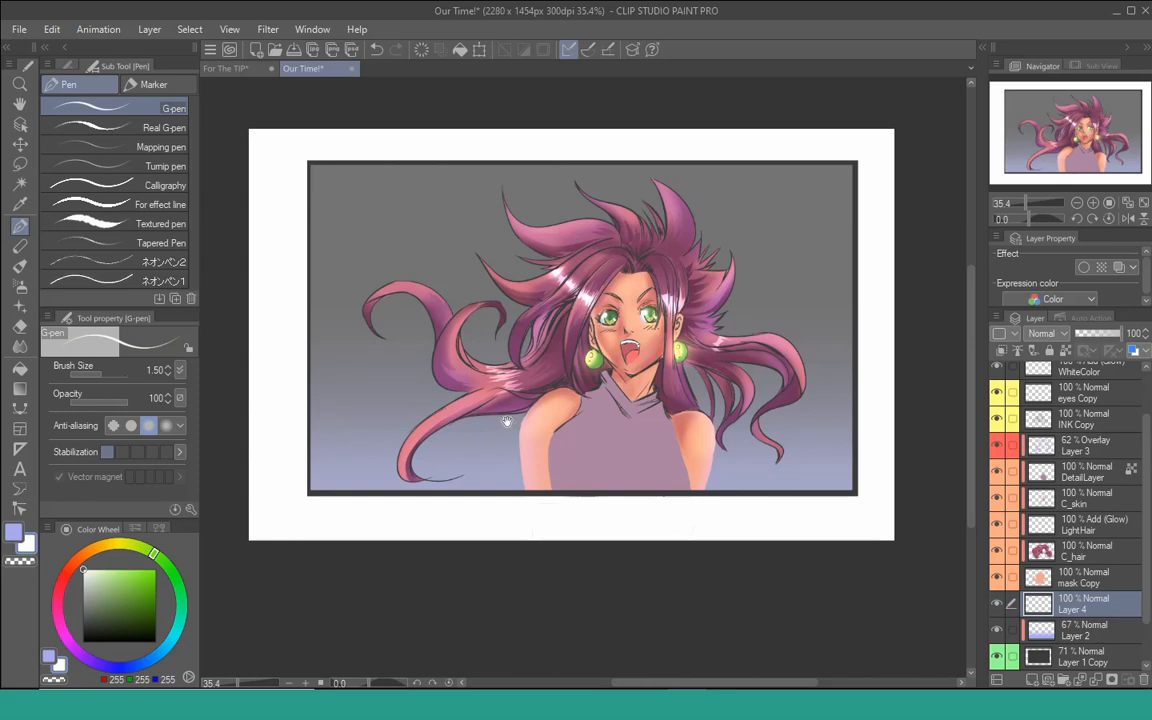
pyautogui.scroll(2, 515, 450)
pyautogui.hotkey('ctrl', 'z')
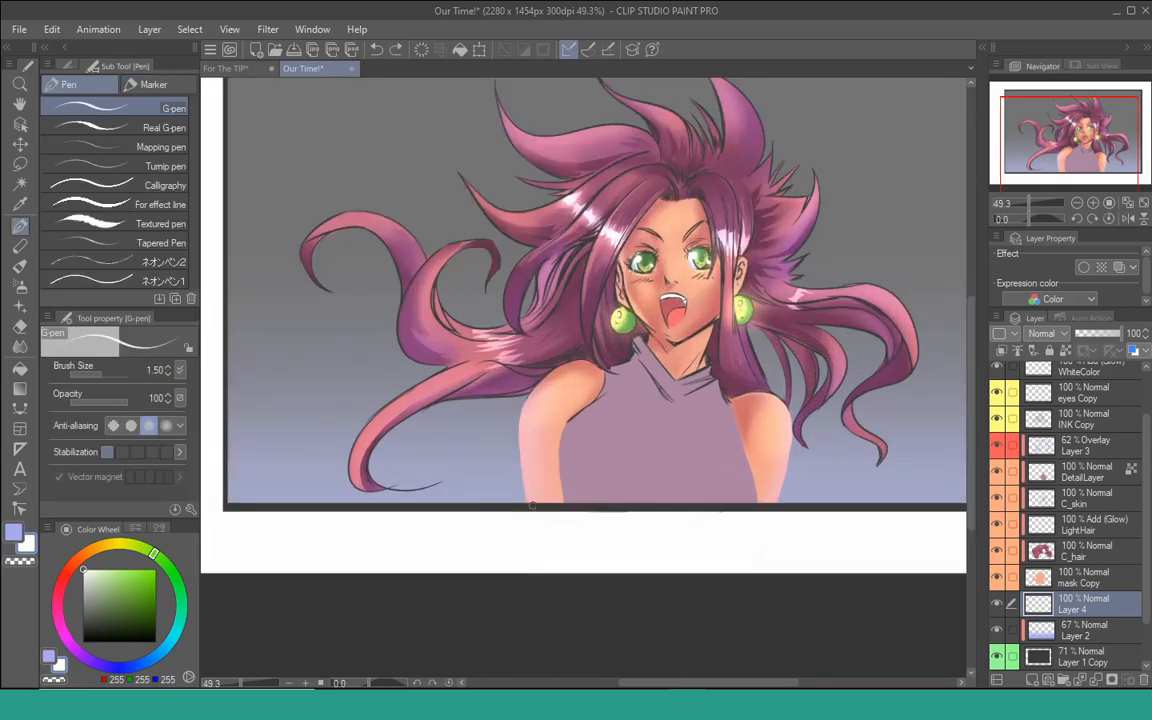
pyautogui.moveTo(588, 452)
pyautogui.mouseDown()
pyautogui.moveTo(586, 473)
pyautogui.moveTo(586, 450)
pyautogui.mouseUp()
pyautogui.hotkey('ctrl', 'space')
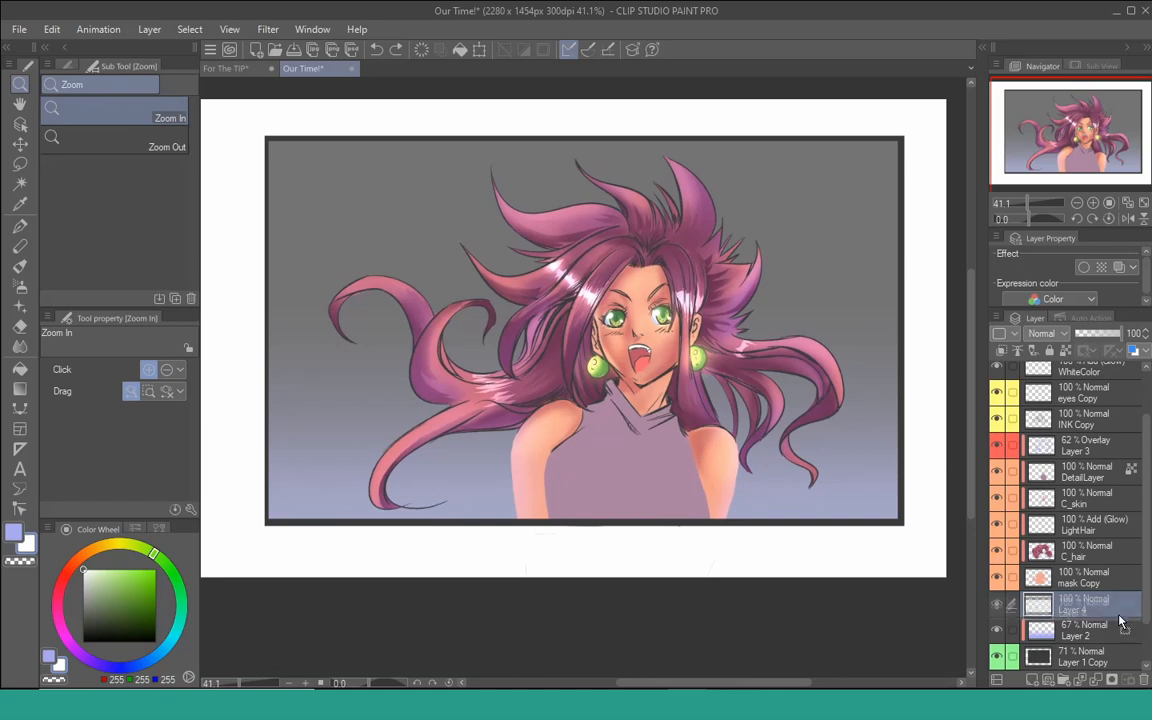
pyautogui.click(1143, 679)
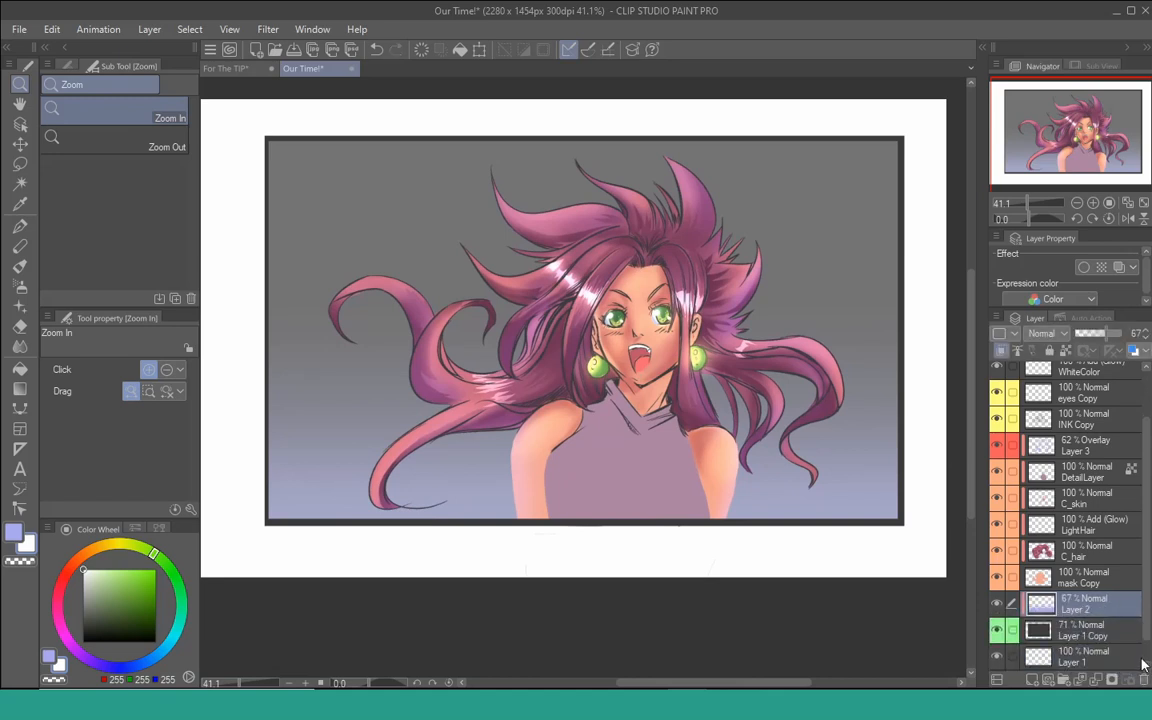
# - Duplicate the mask Copy layer and load the lower copy's painted area as a selection
pyautogui.click(1095, 578)
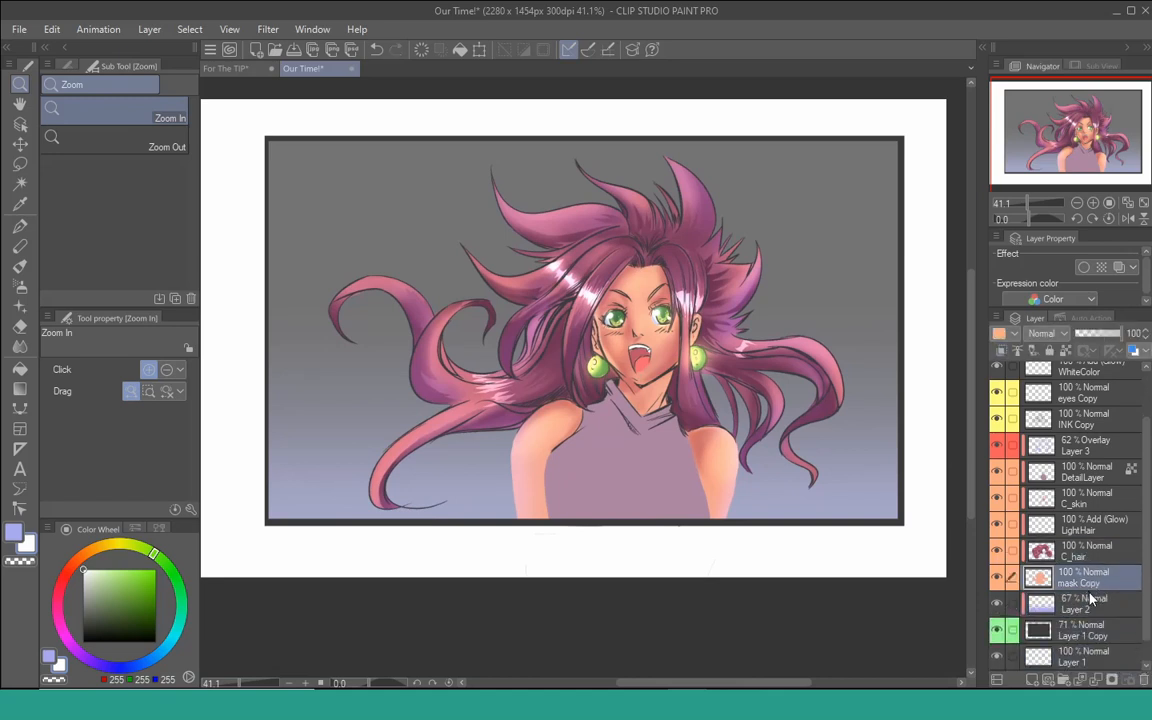
pyautogui.hotkey('ctrl', 'v')
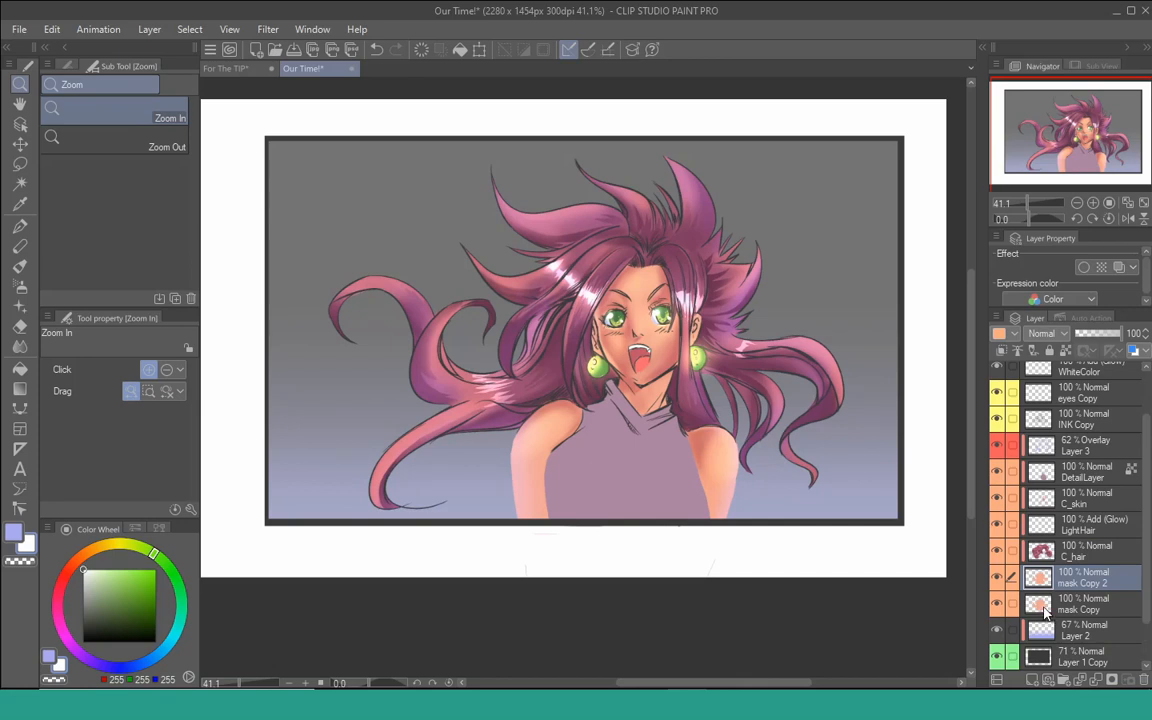
pyautogui.click(1050, 604)
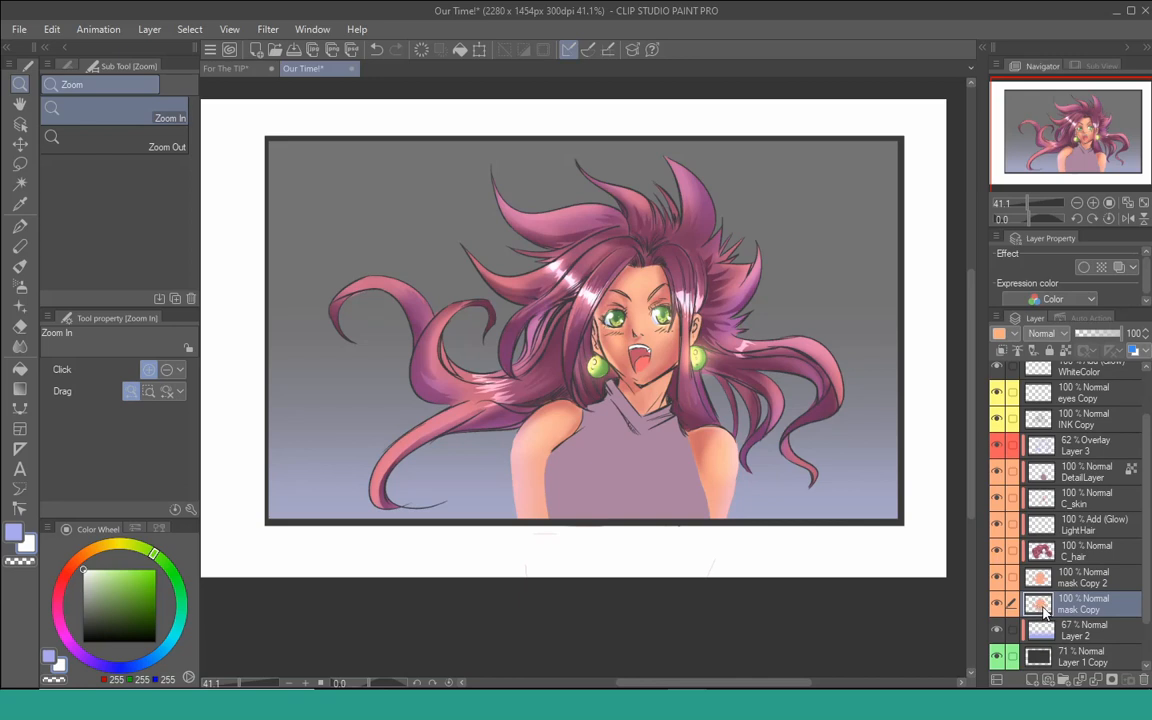
pyautogui.keyDown('ctrl'); pyautogui.click(1043, 608); pyautogui.keyUp('ctrl')
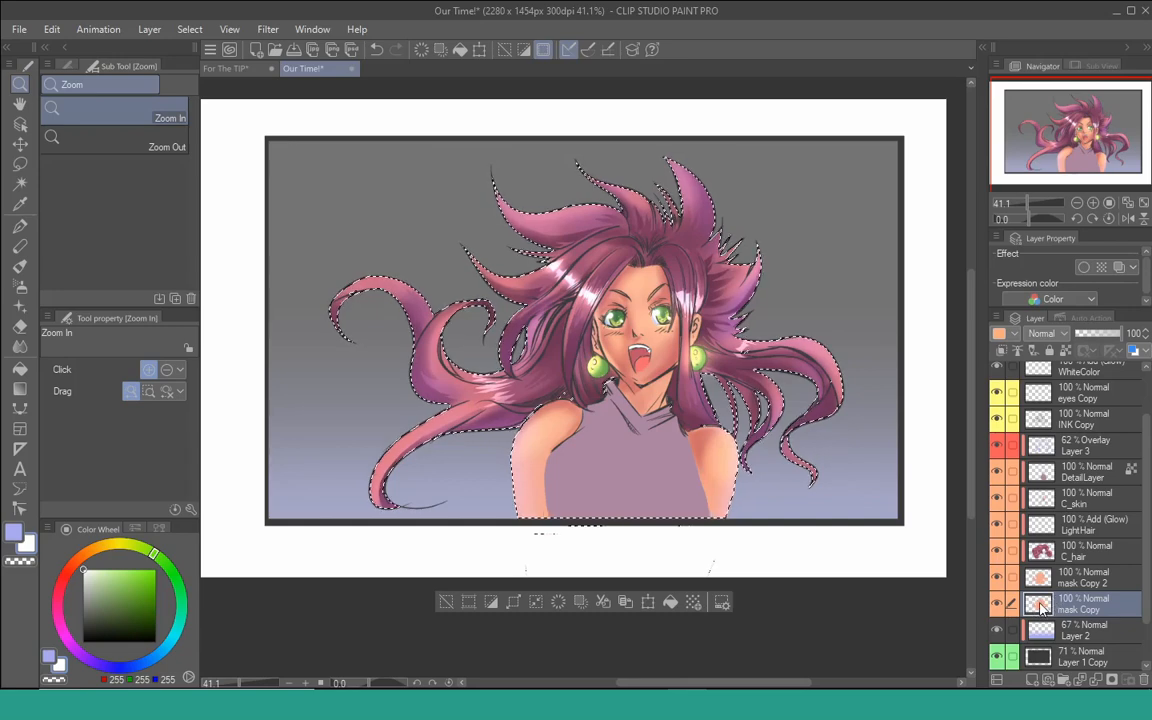
# - Turn the lower mask Copy white by setting its luminosity to 100, and deselect
pyautogui.hotkey('ctrl', 'u')
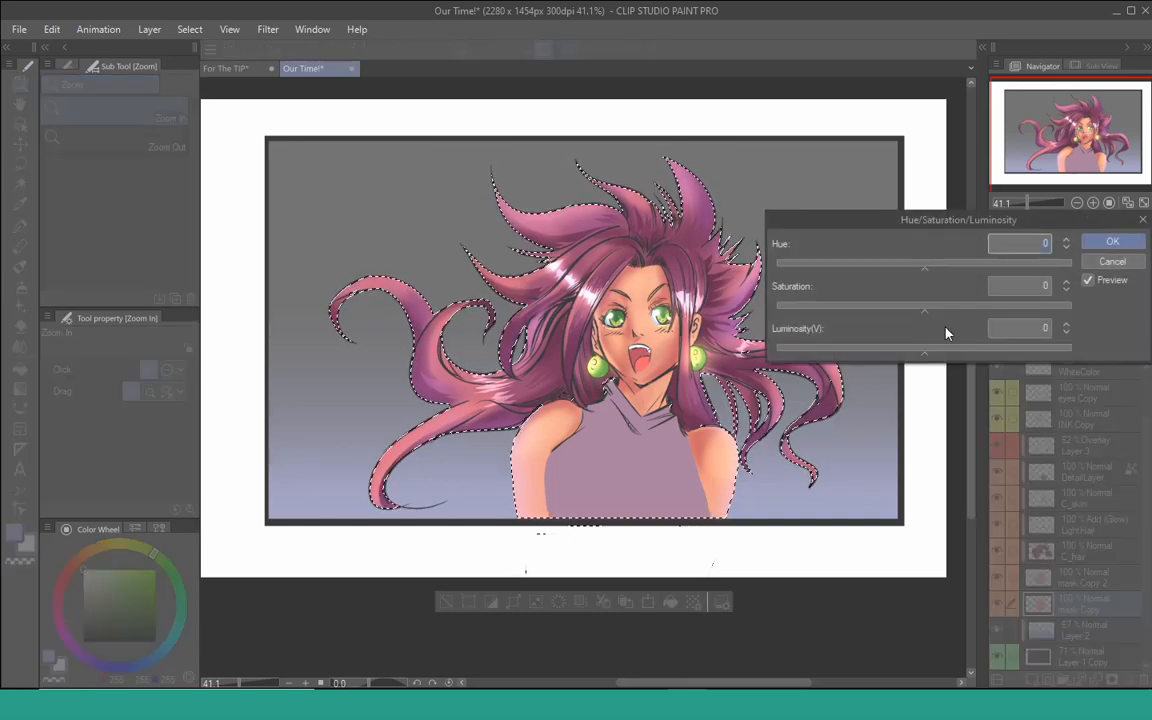
pyautogui.moveTo(925, 360); pyautogui.dragTo(1077, 365)
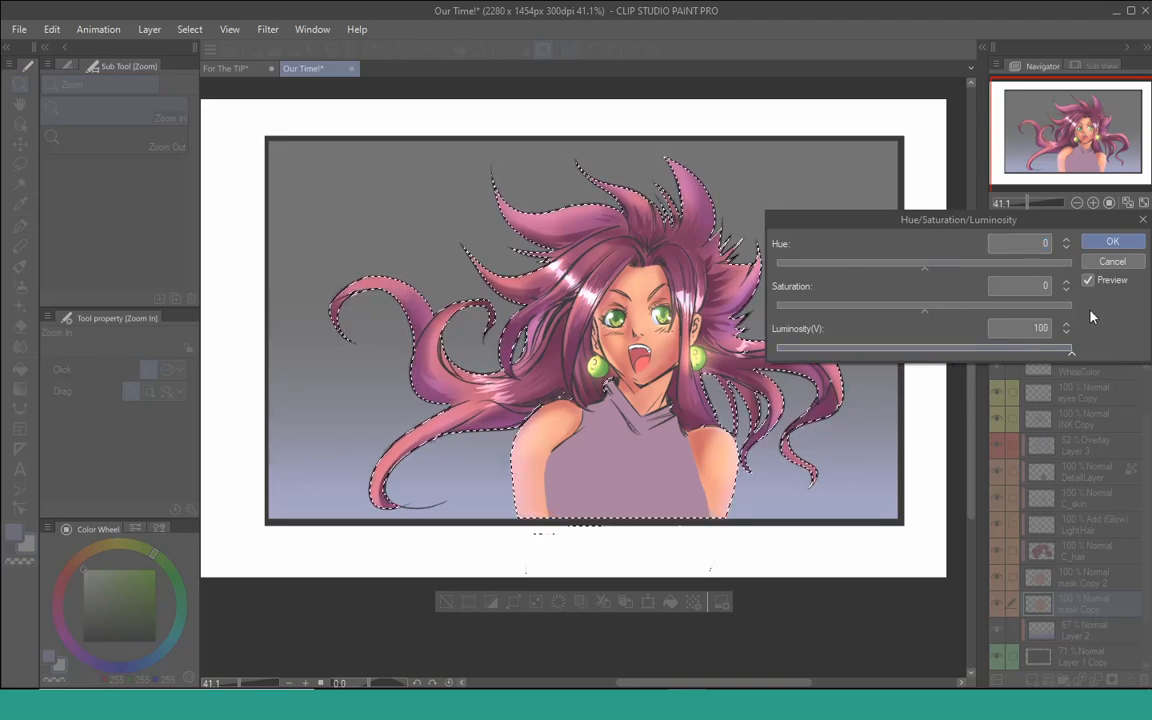
pyautogui.click(1112, 241)
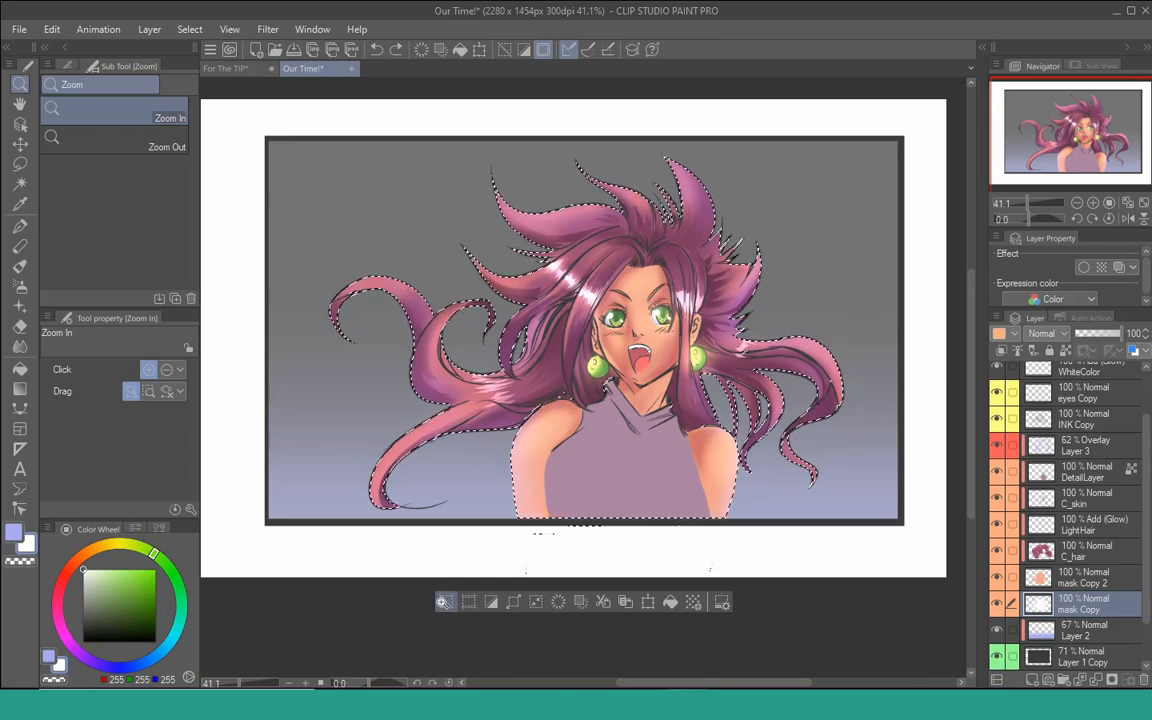
pyautogui.click(446, 604)
# - Apply a Gaussian blur with strength 98.57 to the white mask Copy layer
pyautogui.click(268, 29)
pyautogui.moveTo(305, 50)
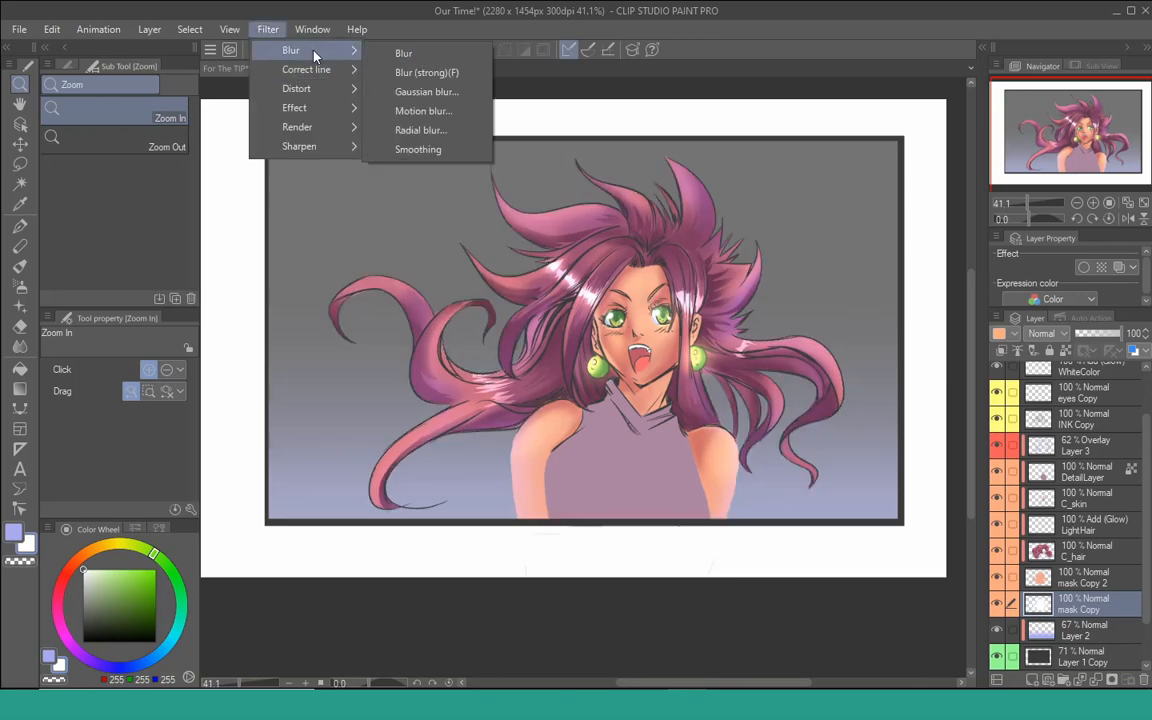
pyautogui.click(440, 92)
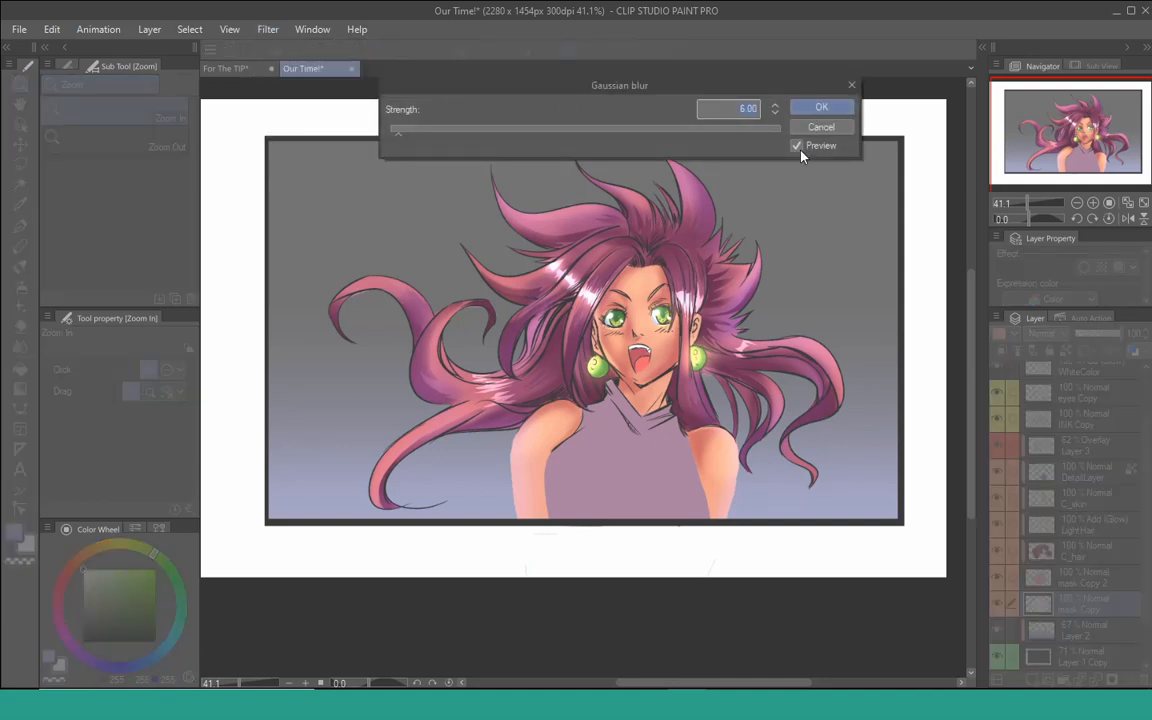
pyautogui.moveTo(489, 137); pyautogui.dragTo(516, 141)
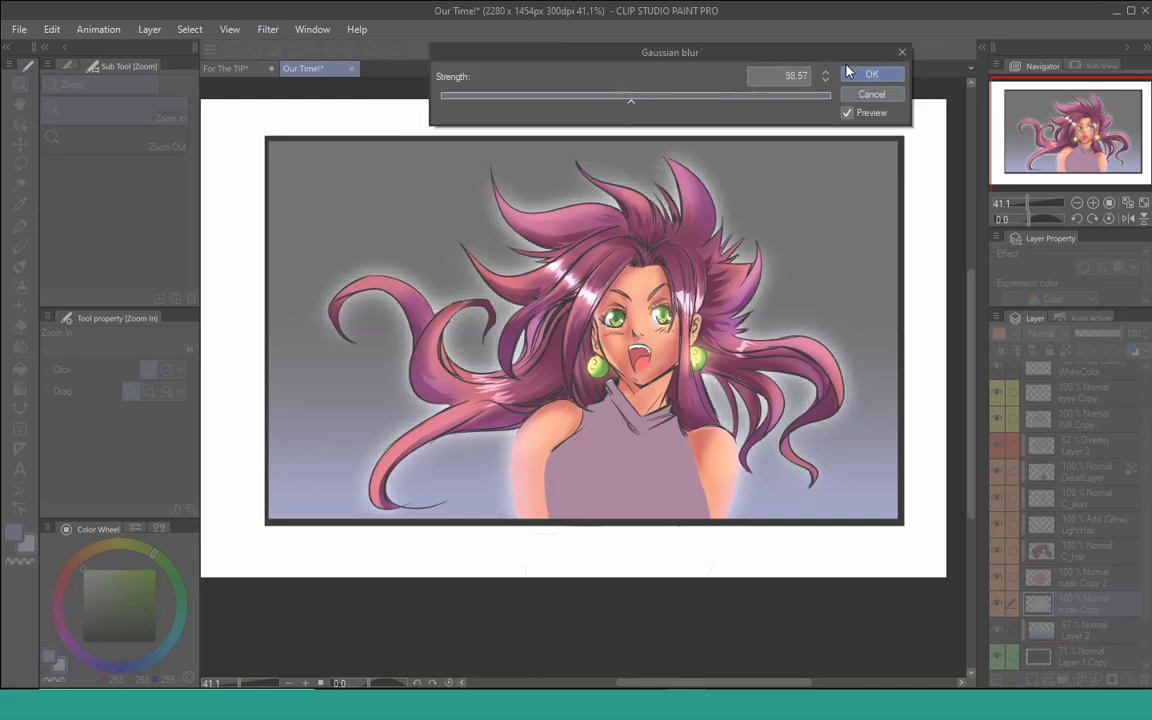
pyautogui.click(849, 73)
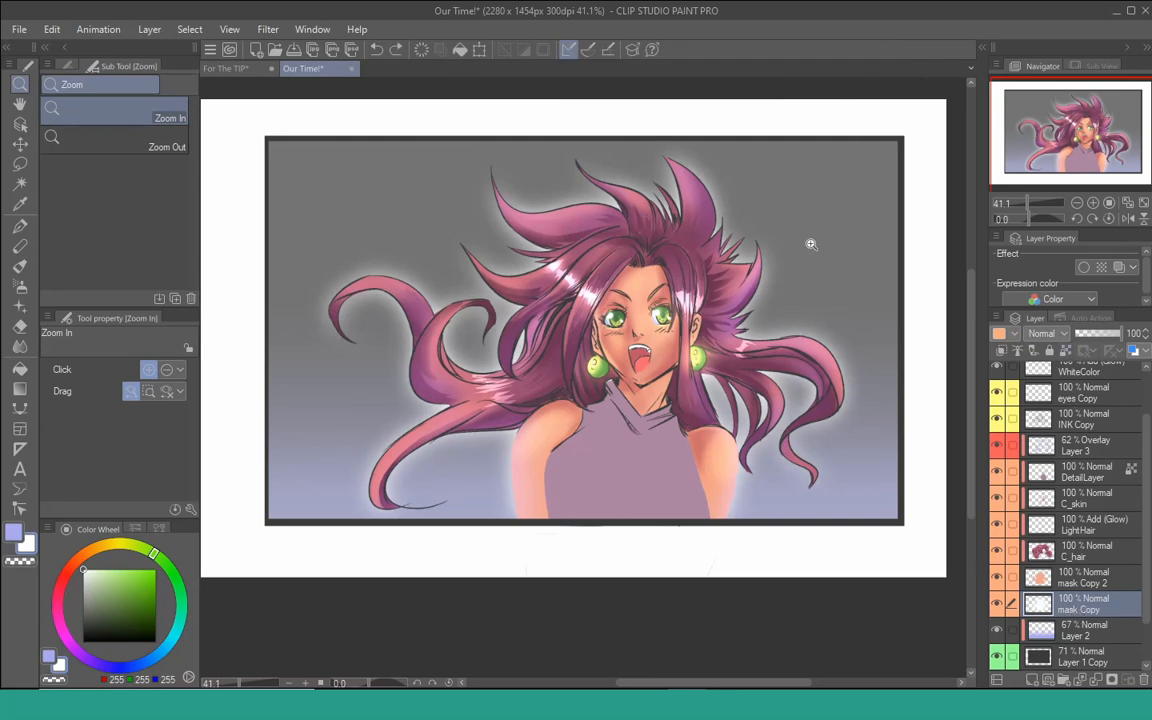
# - Set the blurred mask Copy layer to Add (Glow) with 86% opacity
pyautogui.click(1050, 335)
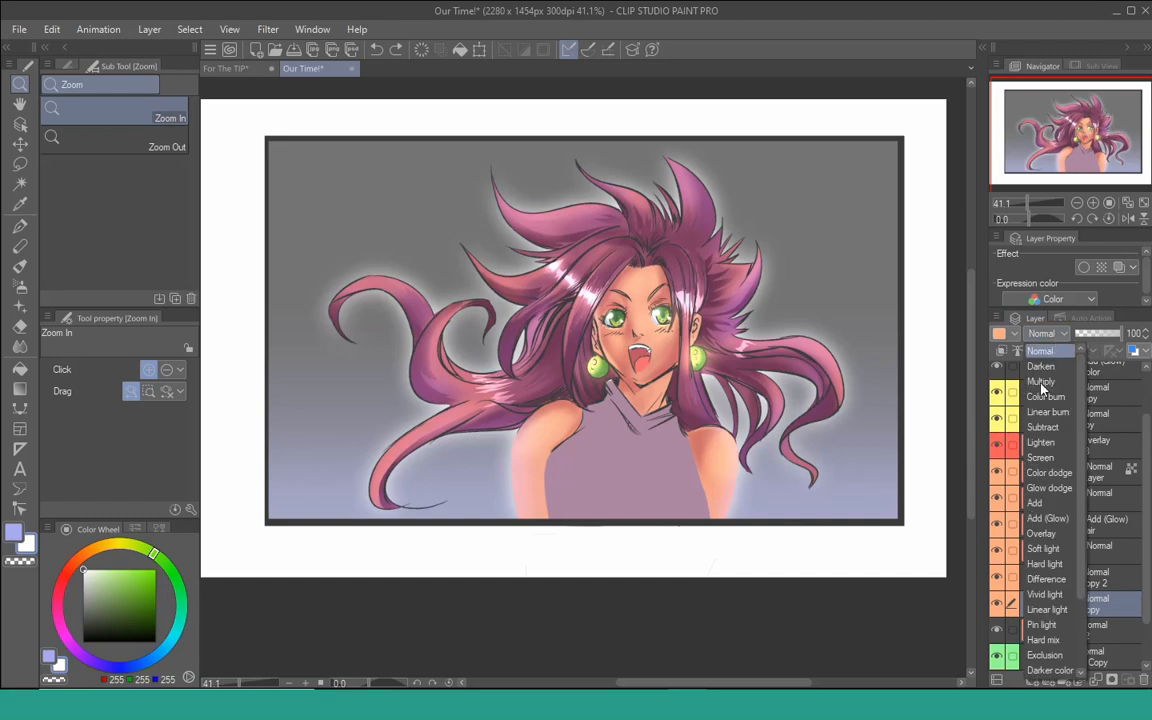
pyautogui.click(1040, 514)
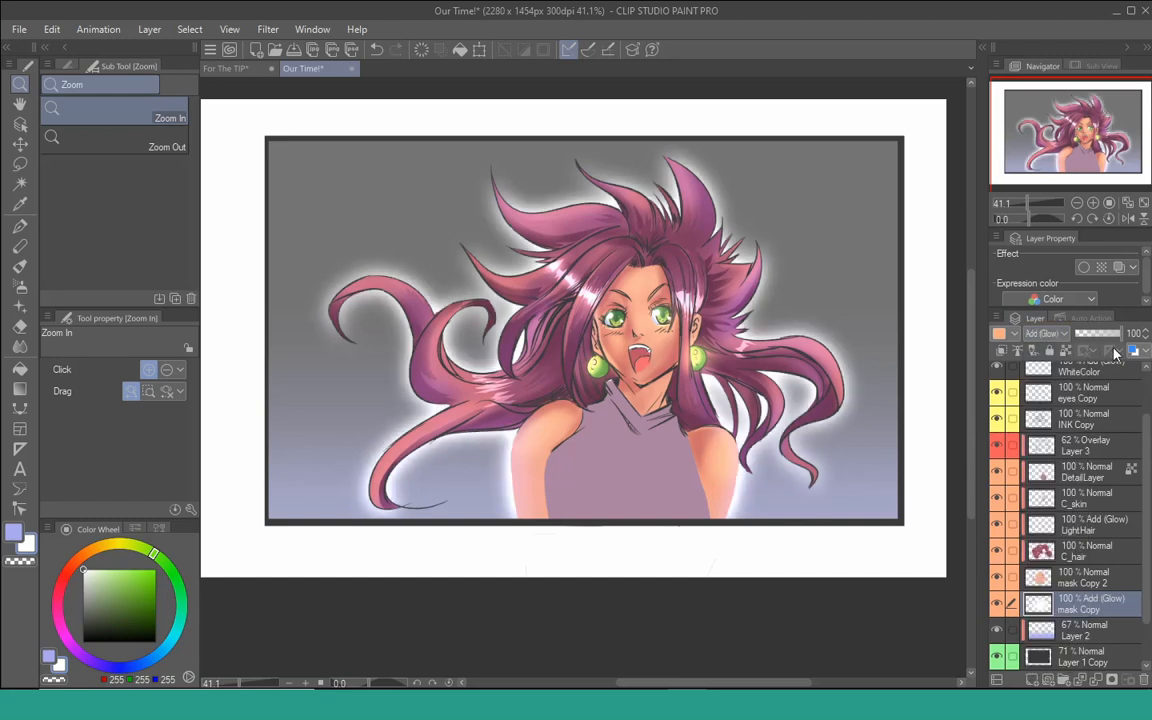
pyautogui.moveTo(1118, 334)
pyautogui.mouseDown()
pyautogui.moveTo(1104, 334)
pyautogui.moveTo(1117, 337)
pyautogui.mouseUp()
# - Select the WhiteColor layer and toggle its visibility off and on to check its highlights
pyautogui.scroll(2, 1100, 480)
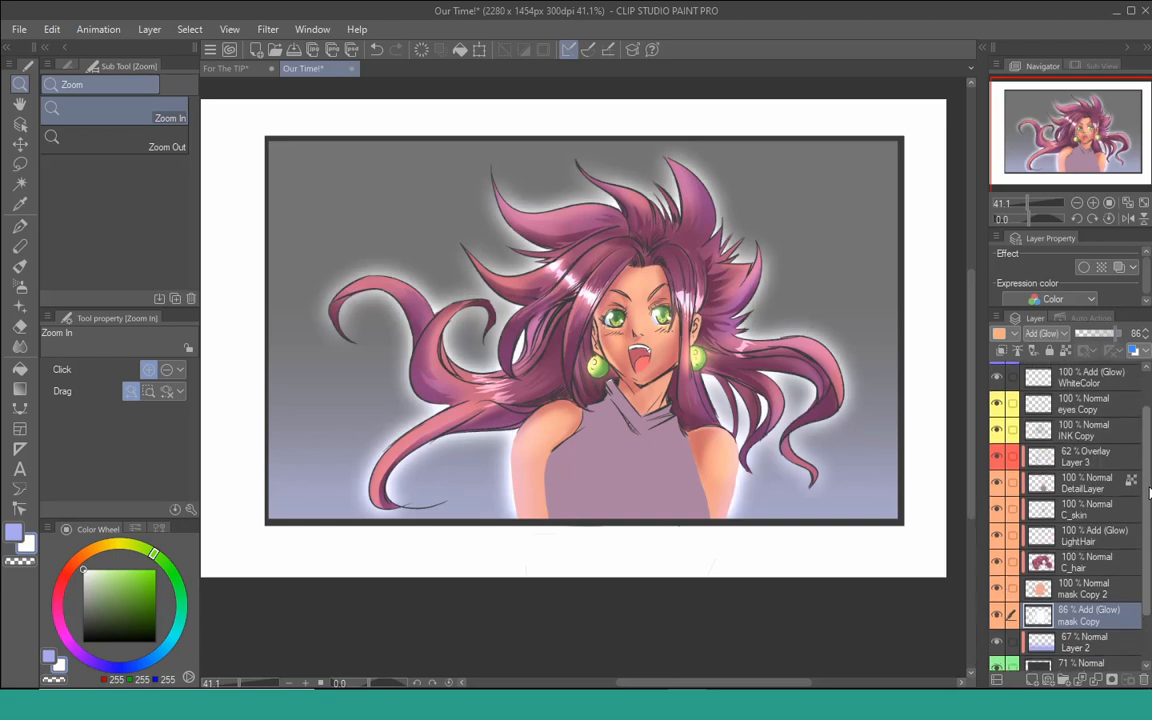
pyautogui.click(1060, 408)
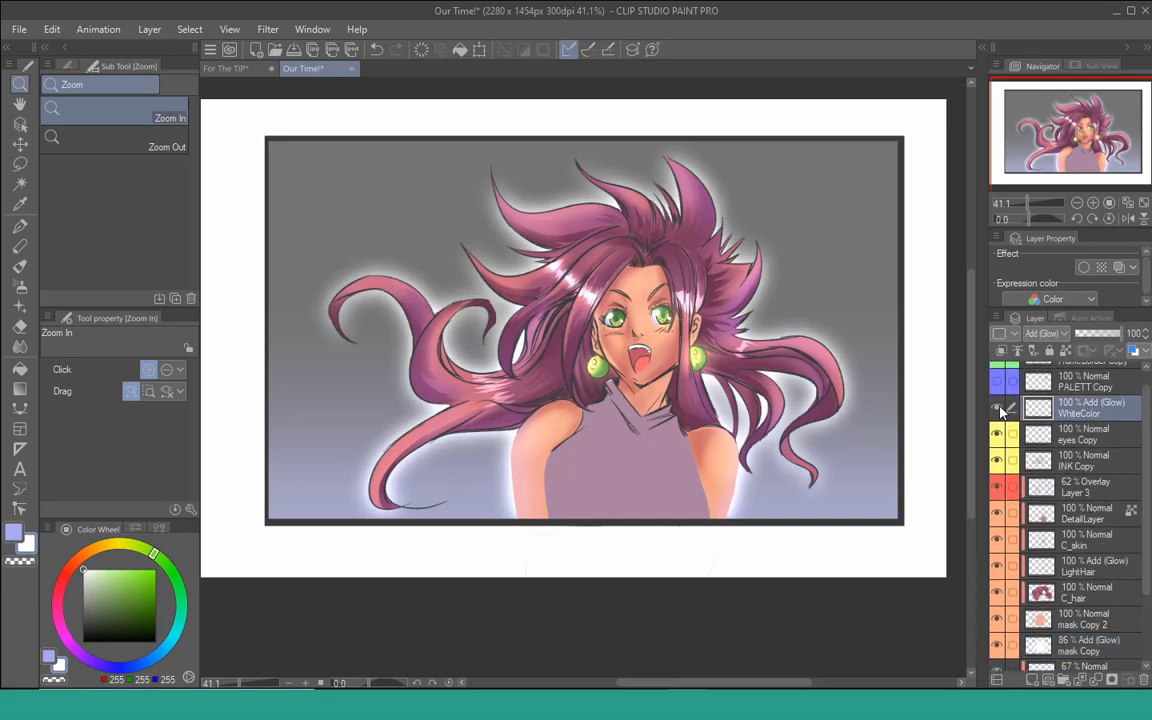
pyautogui.click(997, 408)
pyautogui.click(997, 408)
pyautogui.click(997, 408)
pyautogui.click(997, 408)
# - Scatter Sparkle A decoration sparkles across the lower-left background and the lower hair strand on the WhiteColor layer
pyautogui.press('b')
pyautogui.press('b')
pyautogui.press('b')
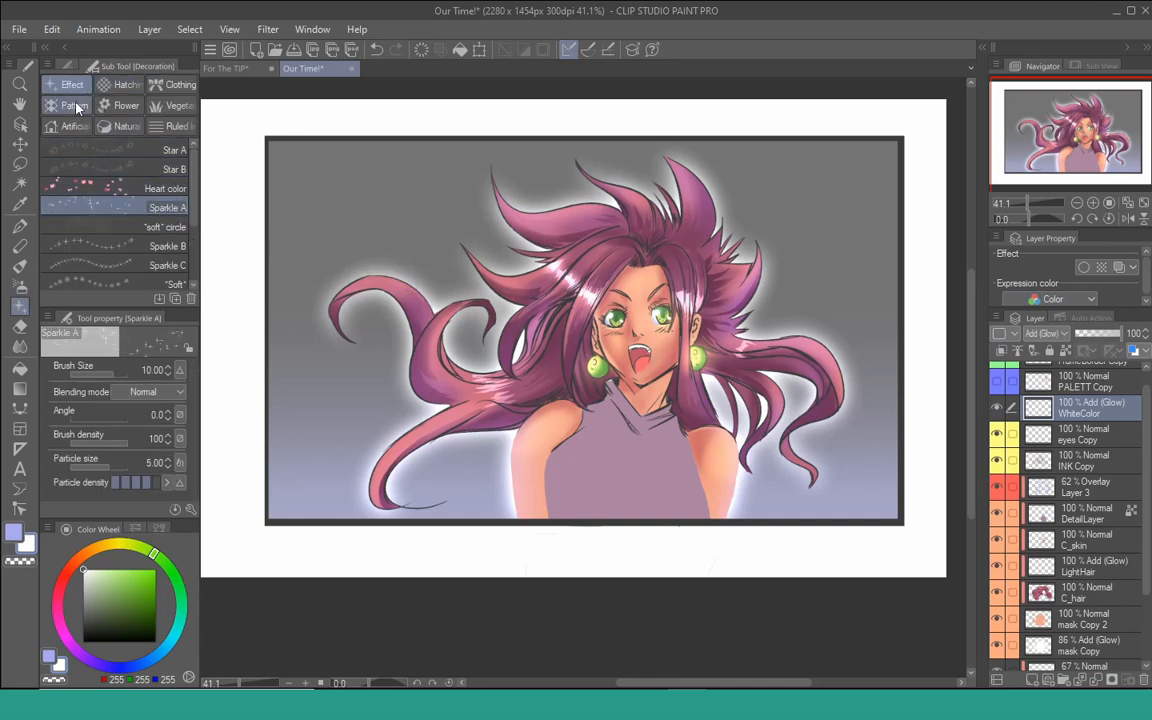
pyautogui.click(340, 408)
pyautogui.press(']')
pyautogui.press(']')
pyautogui.press(']')
pyautogui.moveTo(331, 455)
pyautogui.mouseDown()
pyautogui.moveTo(358, 440)
pyautogui.moveTo(379, 450)
pyautogui.moveTo(402, 385)
pyautogui.moveTo(457, 463)
pyautogui.mouseUp()
# - Reduce the sparkle brush to size 7 and scatter sparkles over the left hair curls and the upper-left background
pyautogui.press('[')
pyautogui.press('[')
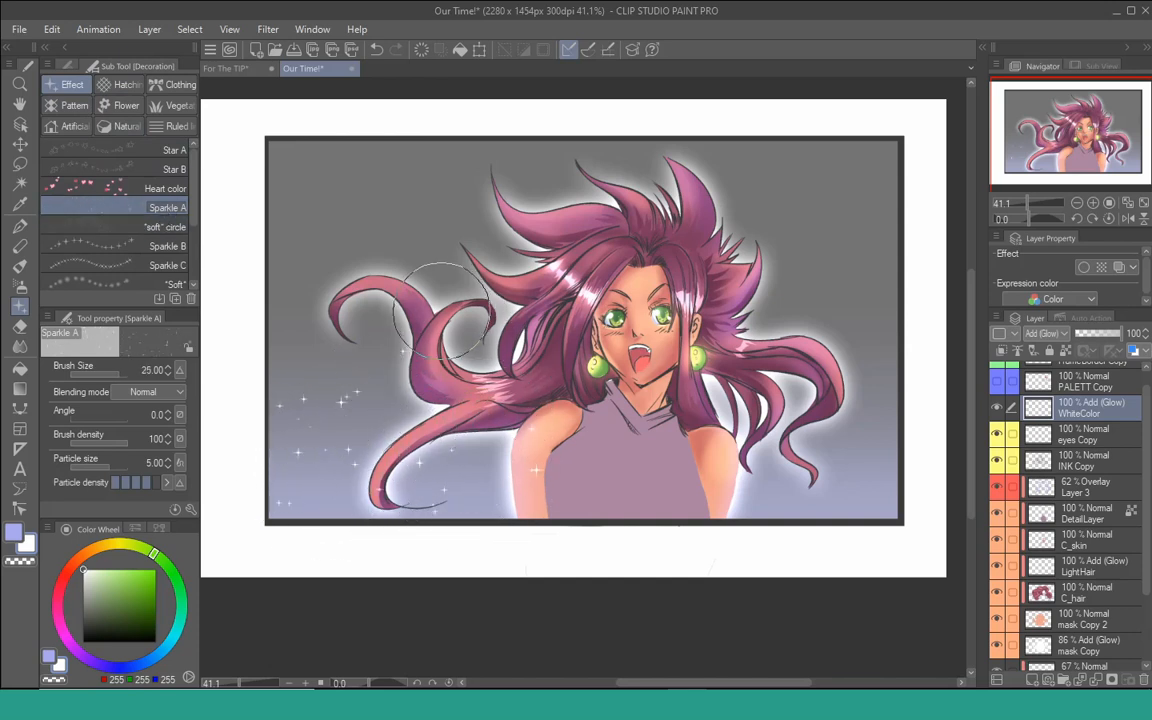
pyautogui.press('[')
pyautogui.press('[')
pyautogui.press('[')
pyautogui.press('[')
pyautogui.press('[')
pyautogui.press('[')
pyautogui.press('[')
pyautogui.moveTo(441, 311)
pyautogui.mouseDown()
pyautogui.moveTo(445, 251)
pyautogui.moveTo(419, 262)
pyautogui.moveTo(370, 252)
pyautogui.moveTo(324, 226)
pyautogui.mouseUp()
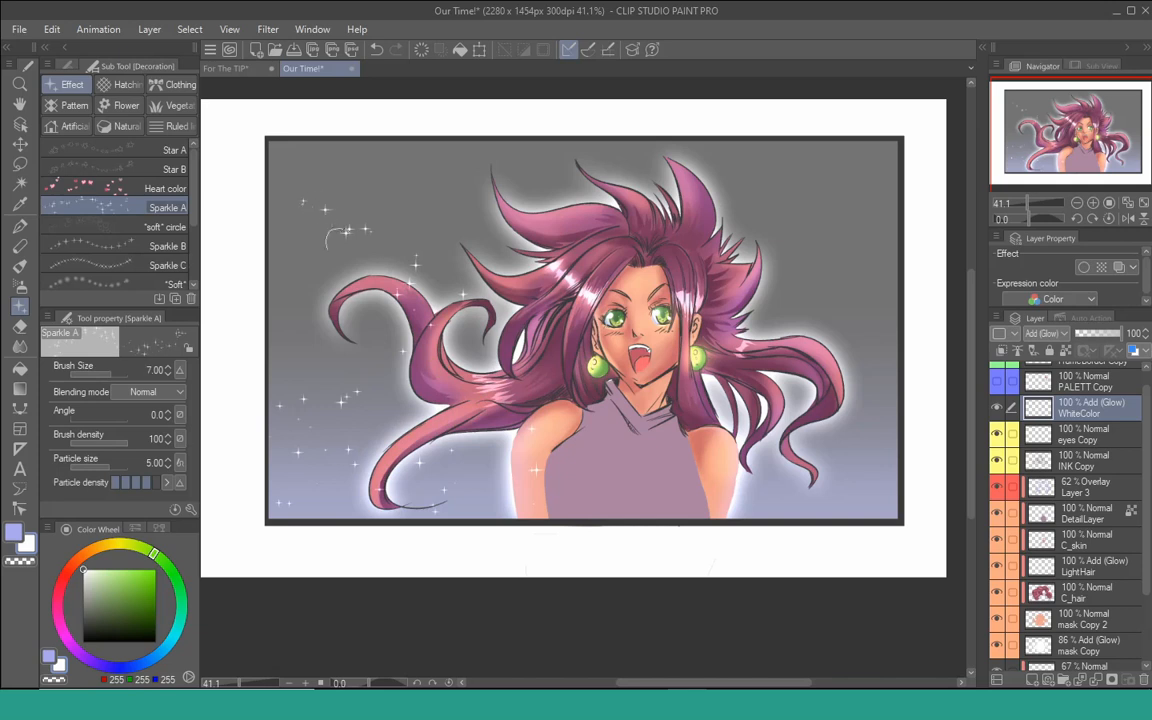
pyautogui.click(290, 288)
# - Shrink the sparkle brush further and add small sparkles to the background at the illustration's upper right
pyautogui.press('[')
pyautogui.press('[')
pyautogui.press('[')
pyautogui.click(808, 162)
# - Enlarge the sparkle brush to size 20 and scatter sparkles down the right background and over the hair and top
pyautogui.press(']')
pyautogui.press(']')
pyautogui.press(']')
pyautogui.press(']')
pyautogui.press(']')
pyautogui.press(']')
pyautogui.press(']')
pyautogui.press(']')
pyautogui.press(']')
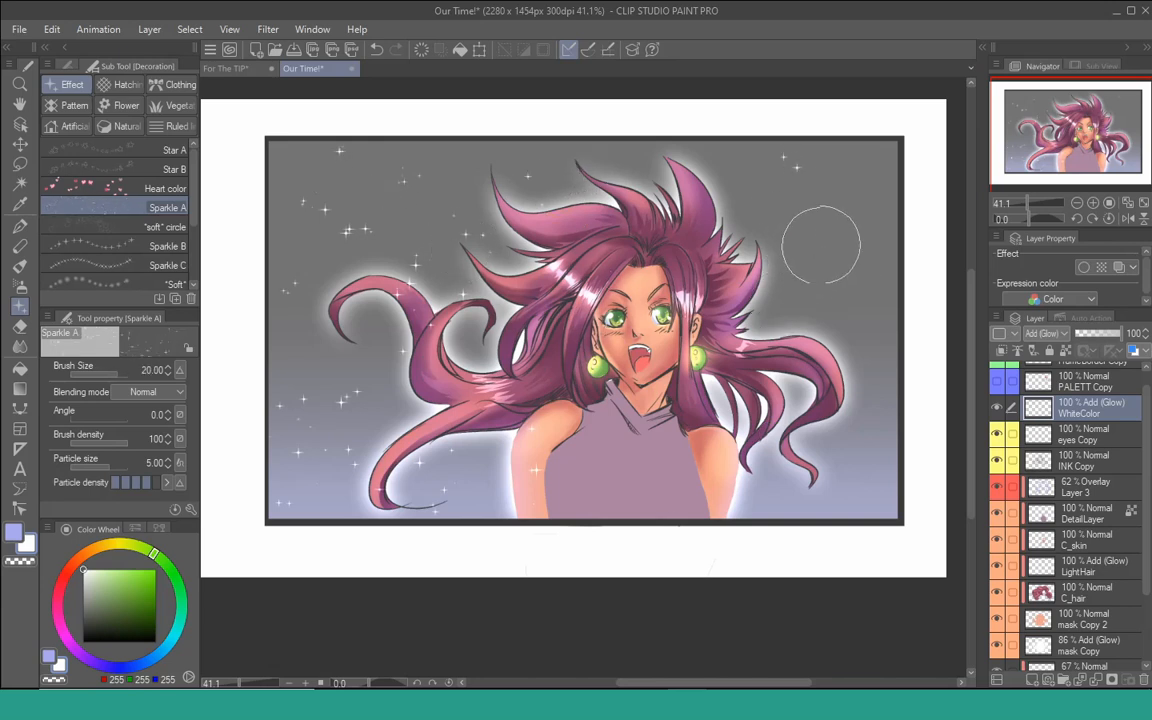
pyautogui.click(824, 244)
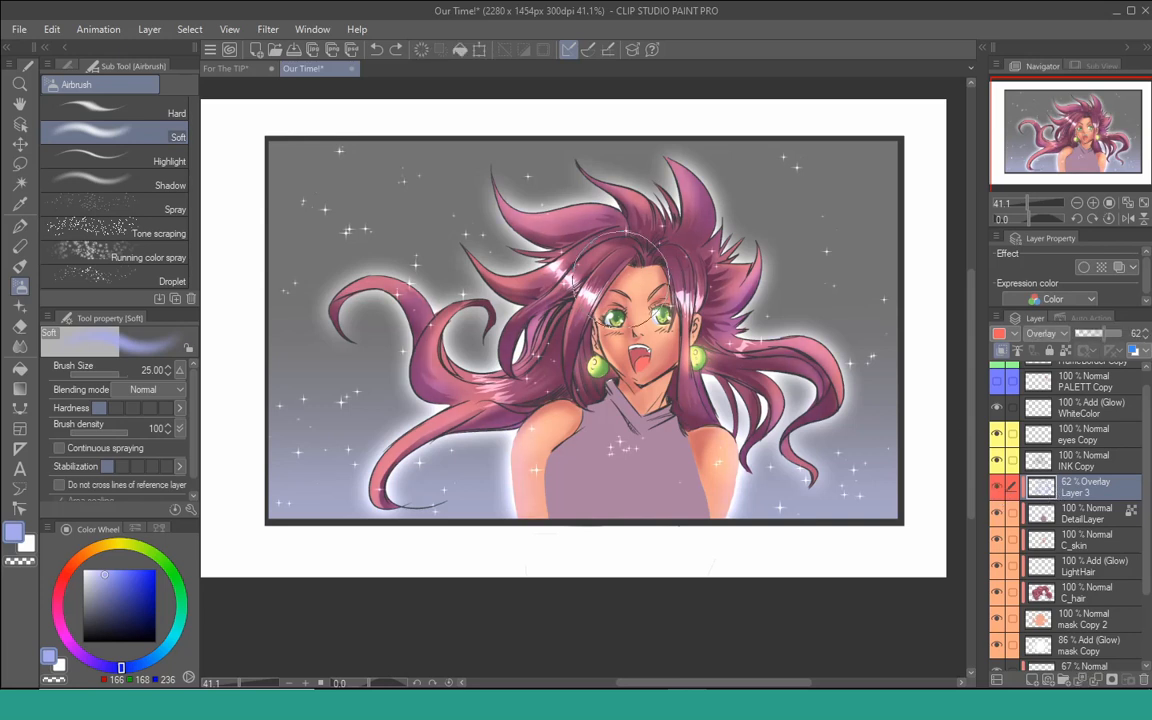
# - Airbrush soft light blue over the face and central hair on the Layer 3 overlay with brush size 50
pyautogui.press(']')
pyautogui.press(']')
pyautogui.press(']')
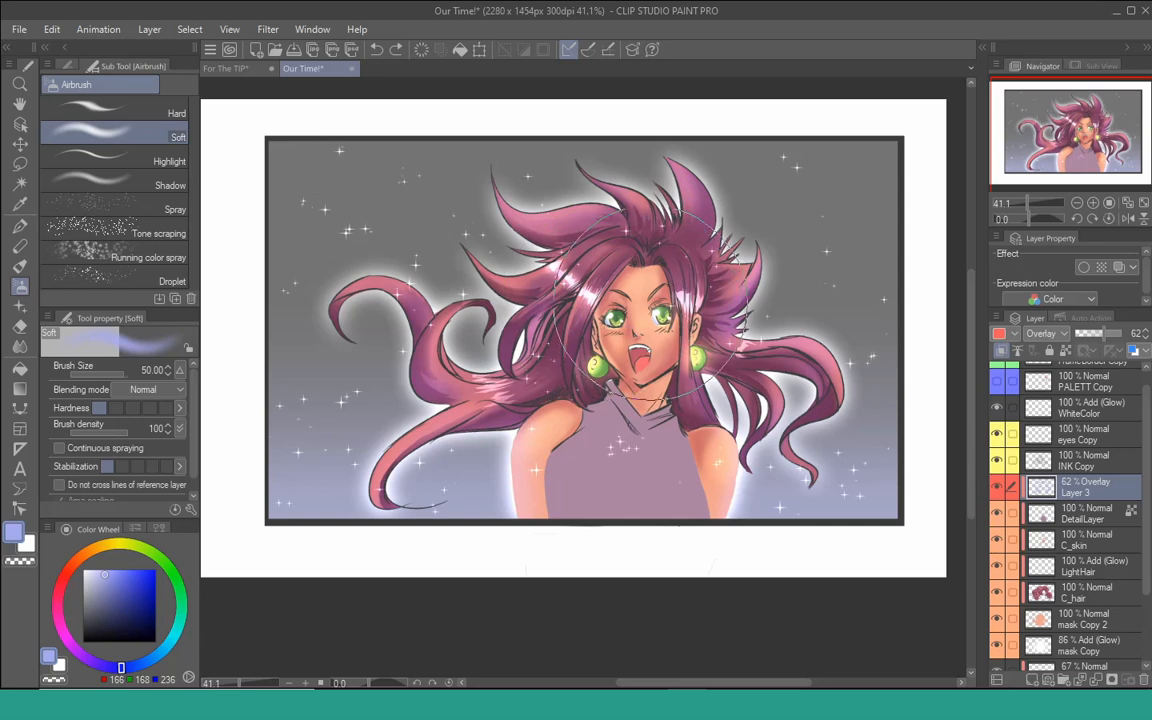
pyautogui.moveTo(651, 304); pyautogui.dragTo(593, 309)
# - Reduce the Soft airbrush to size 25 and tint the hair on the character's right-hand side light blue
pyautogui.press('[')
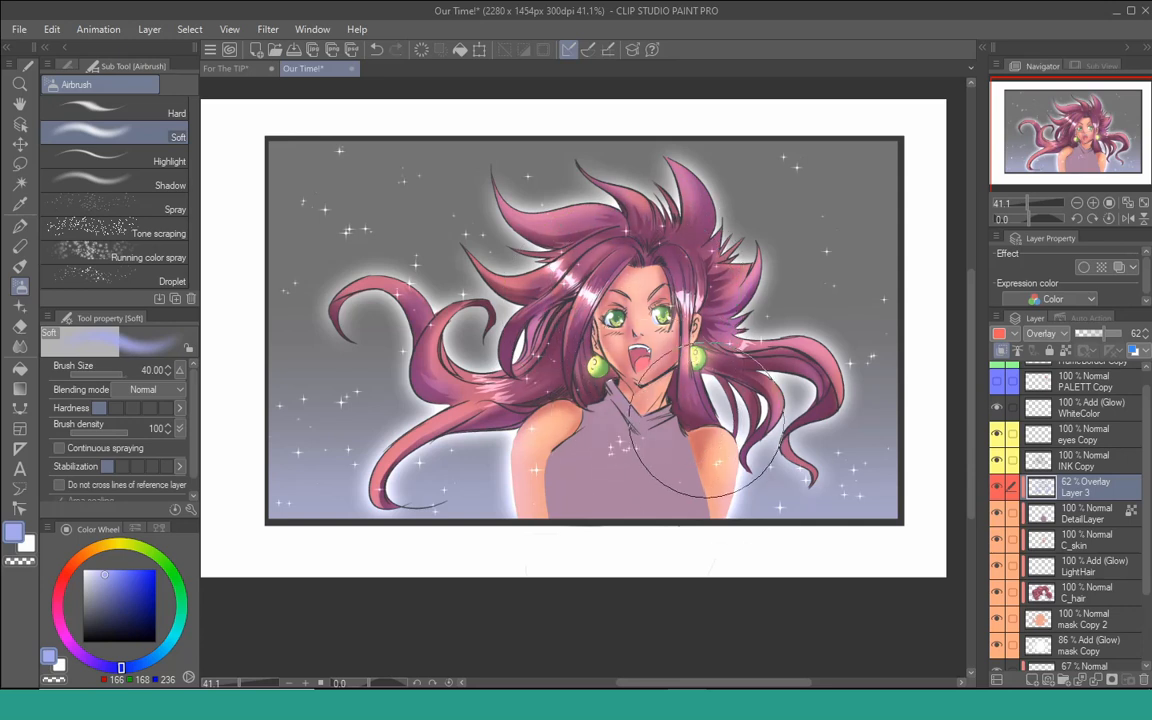
pyautogui.press('[')
pyautogui.press('[')
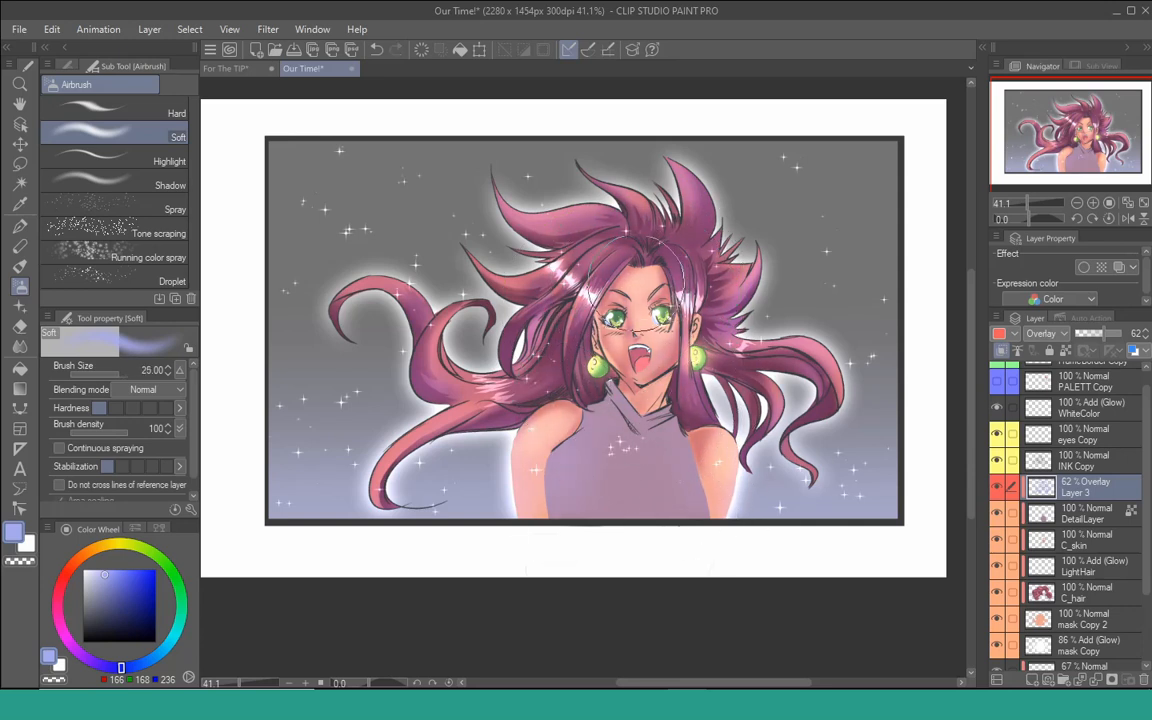
pyautogui.moveTo(739, 318); pyautogui.dragTo(718, 321)
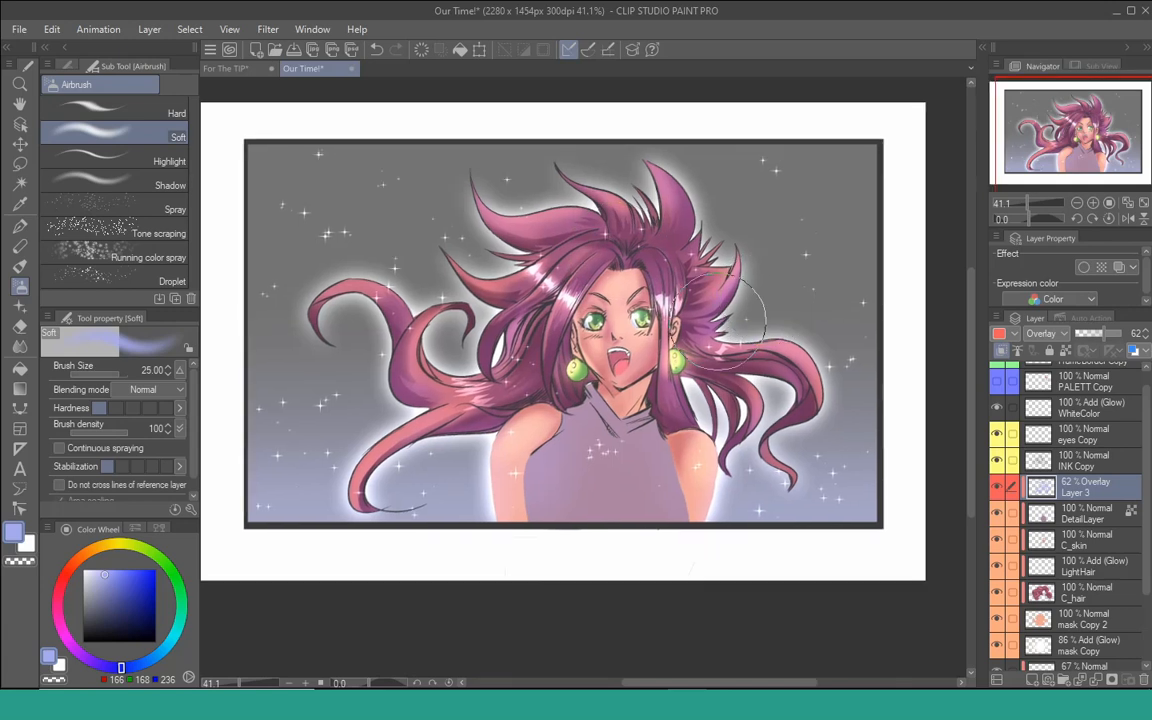